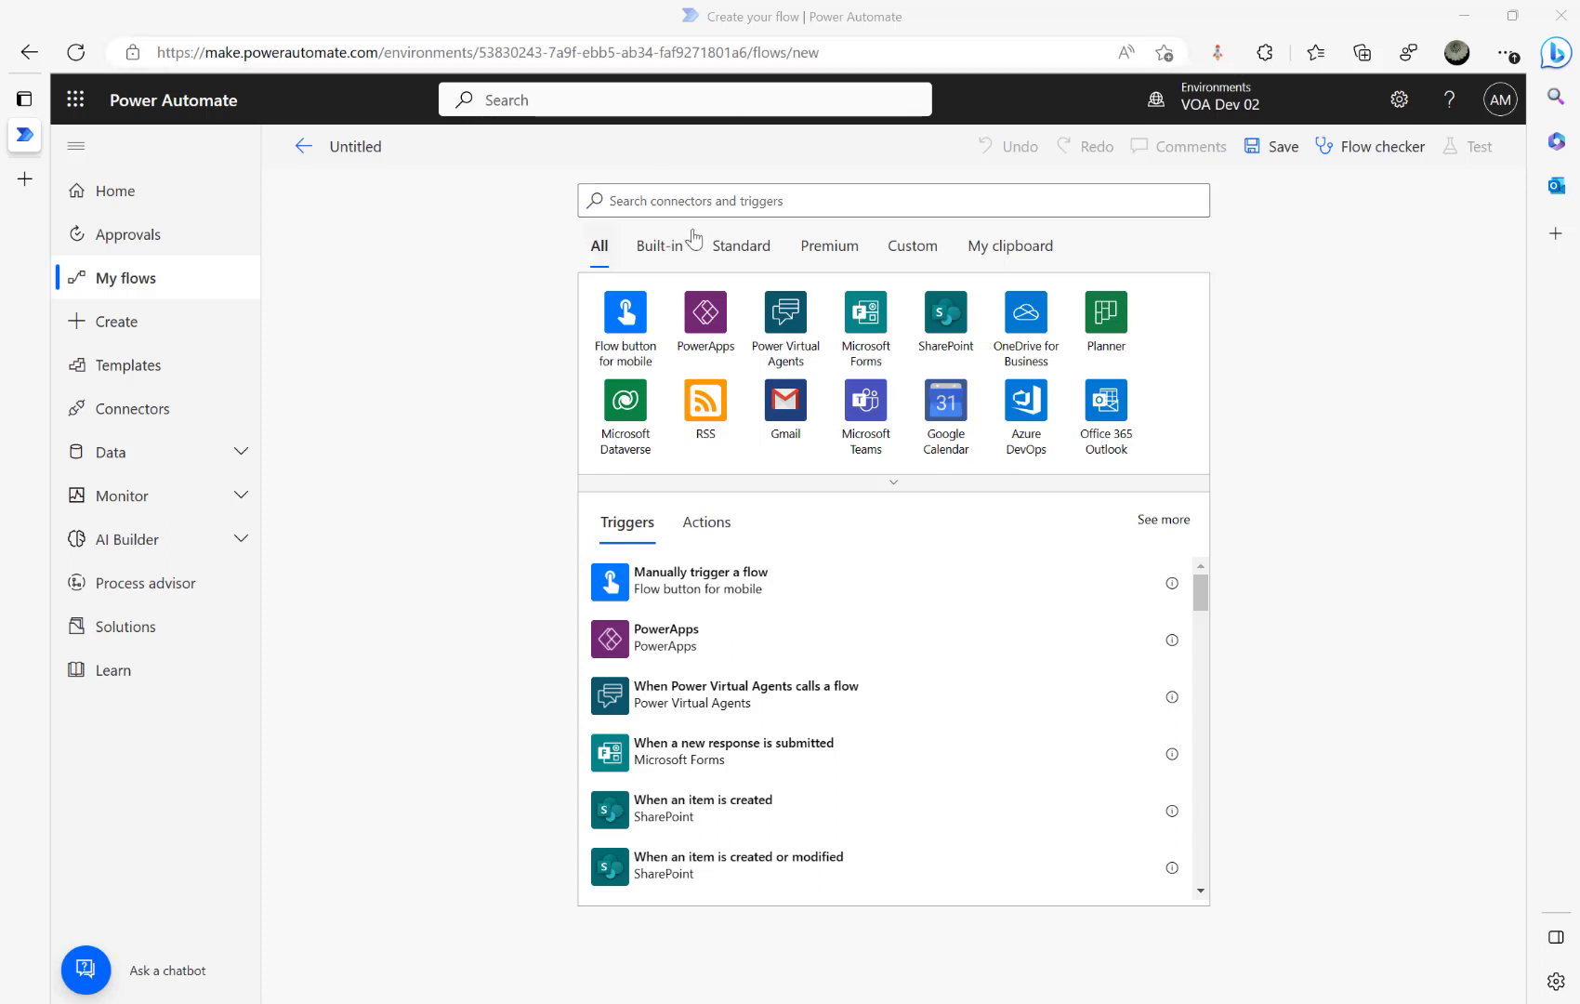
# Add the Office 365 Outlook trigger "When a new email arrives (V3)" with the subject filter "Dev Requirements"
pyautogui.click(1114, 421)
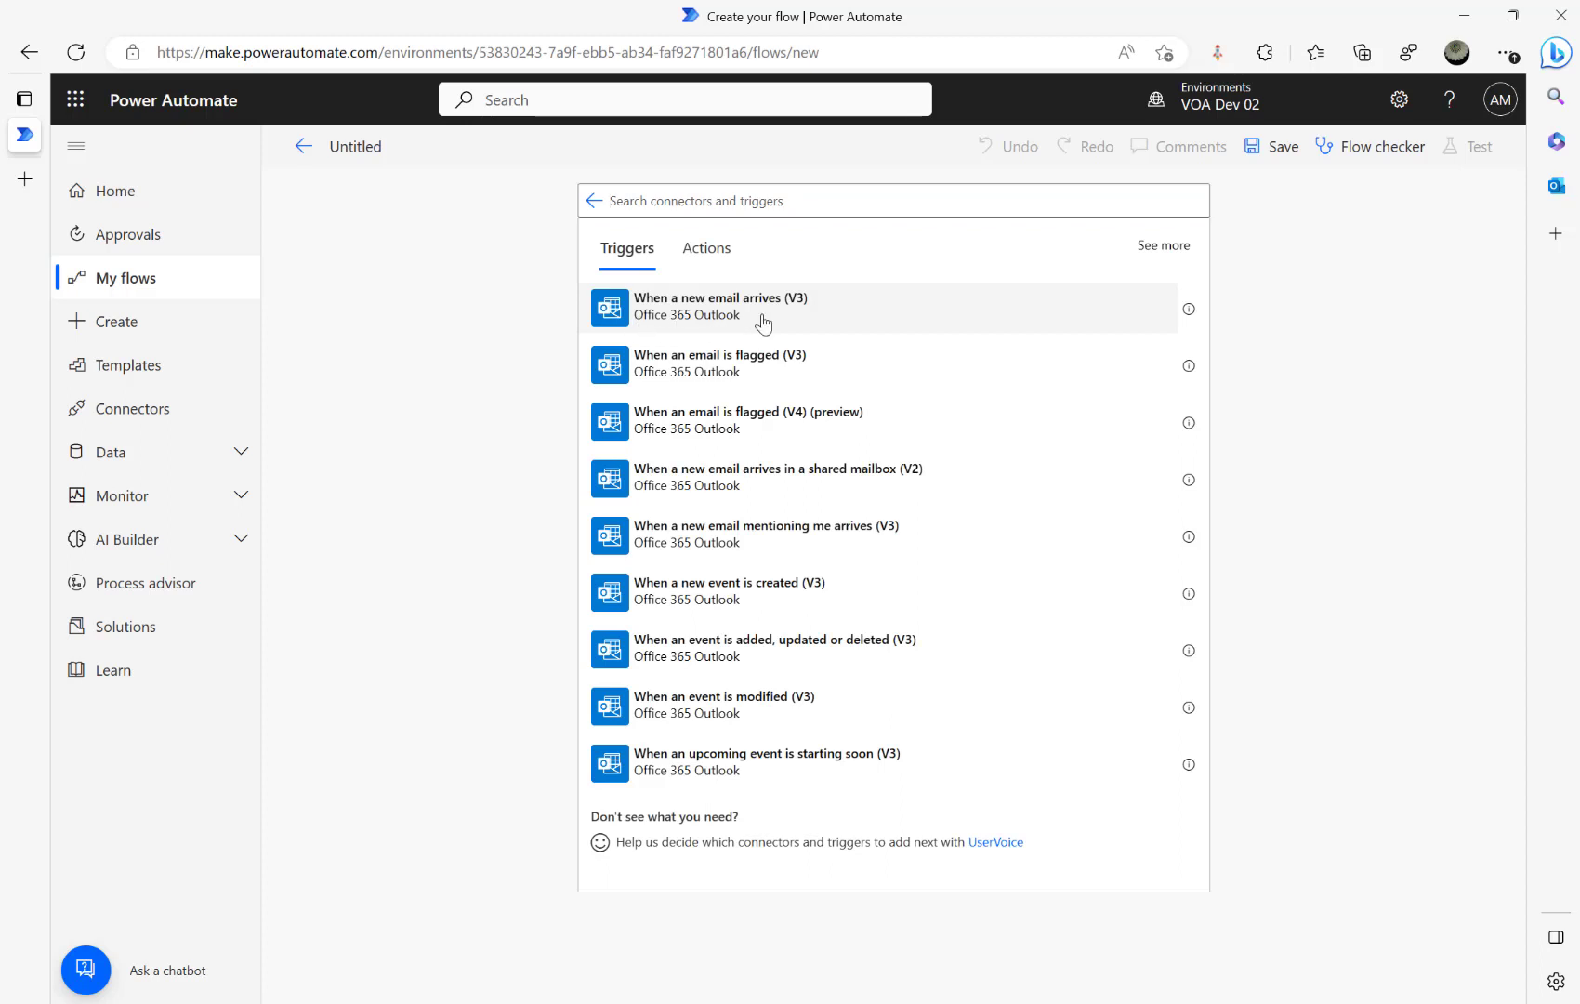
pyautogui.click(761, 323)
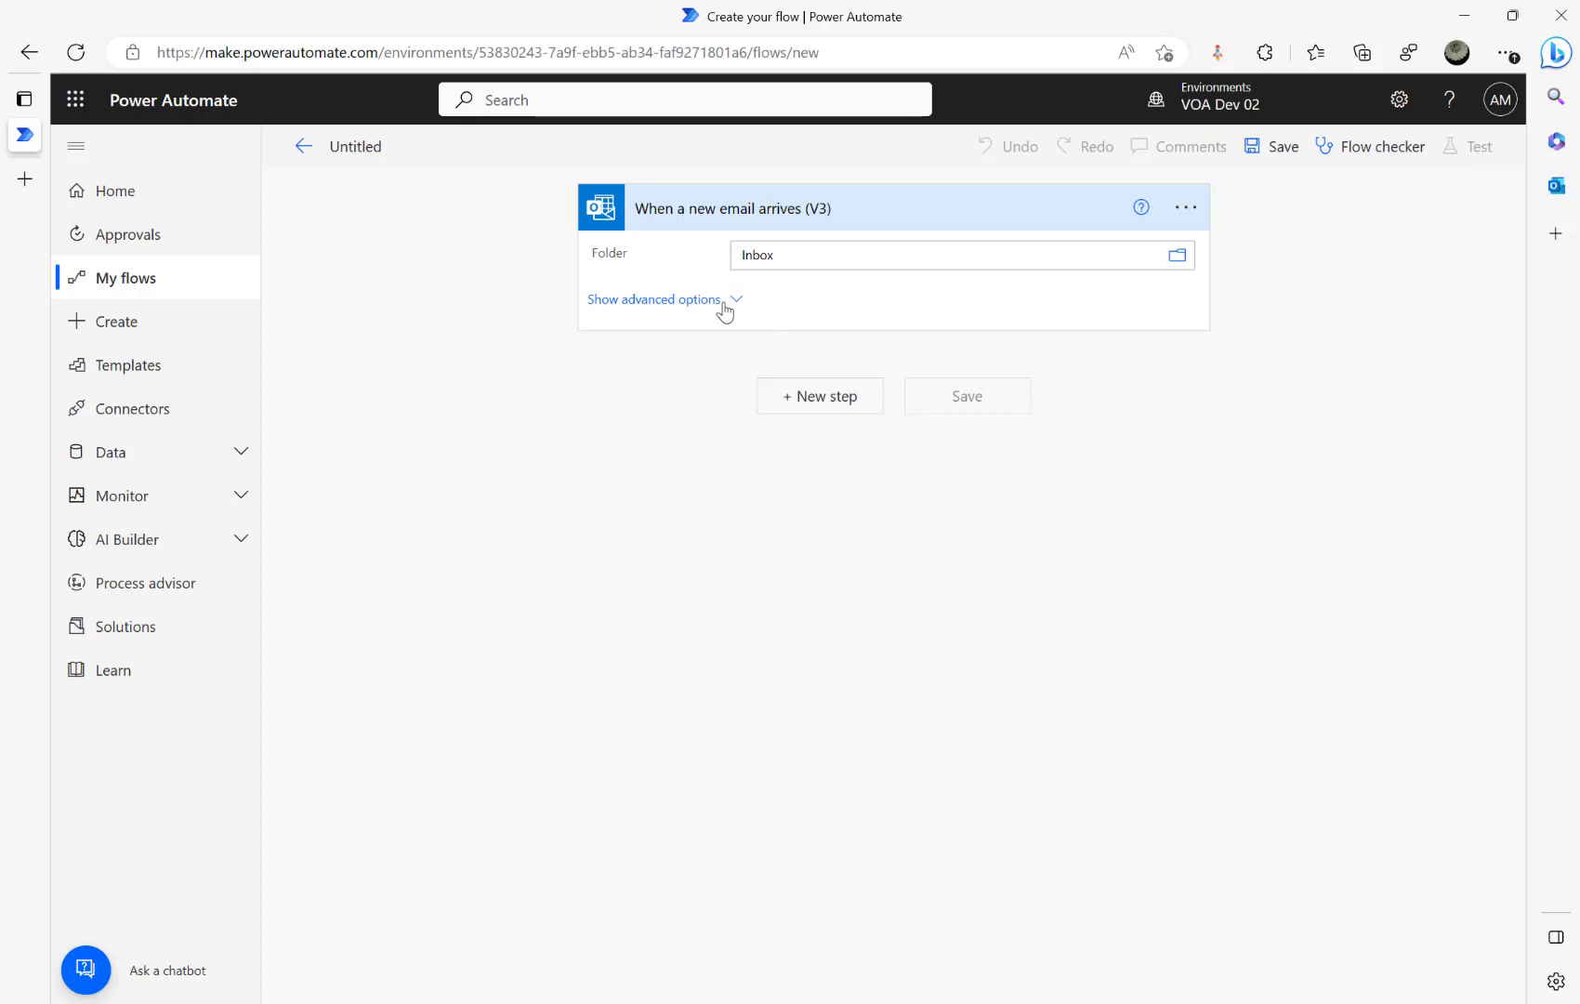
pyautogui.click(724, 305)
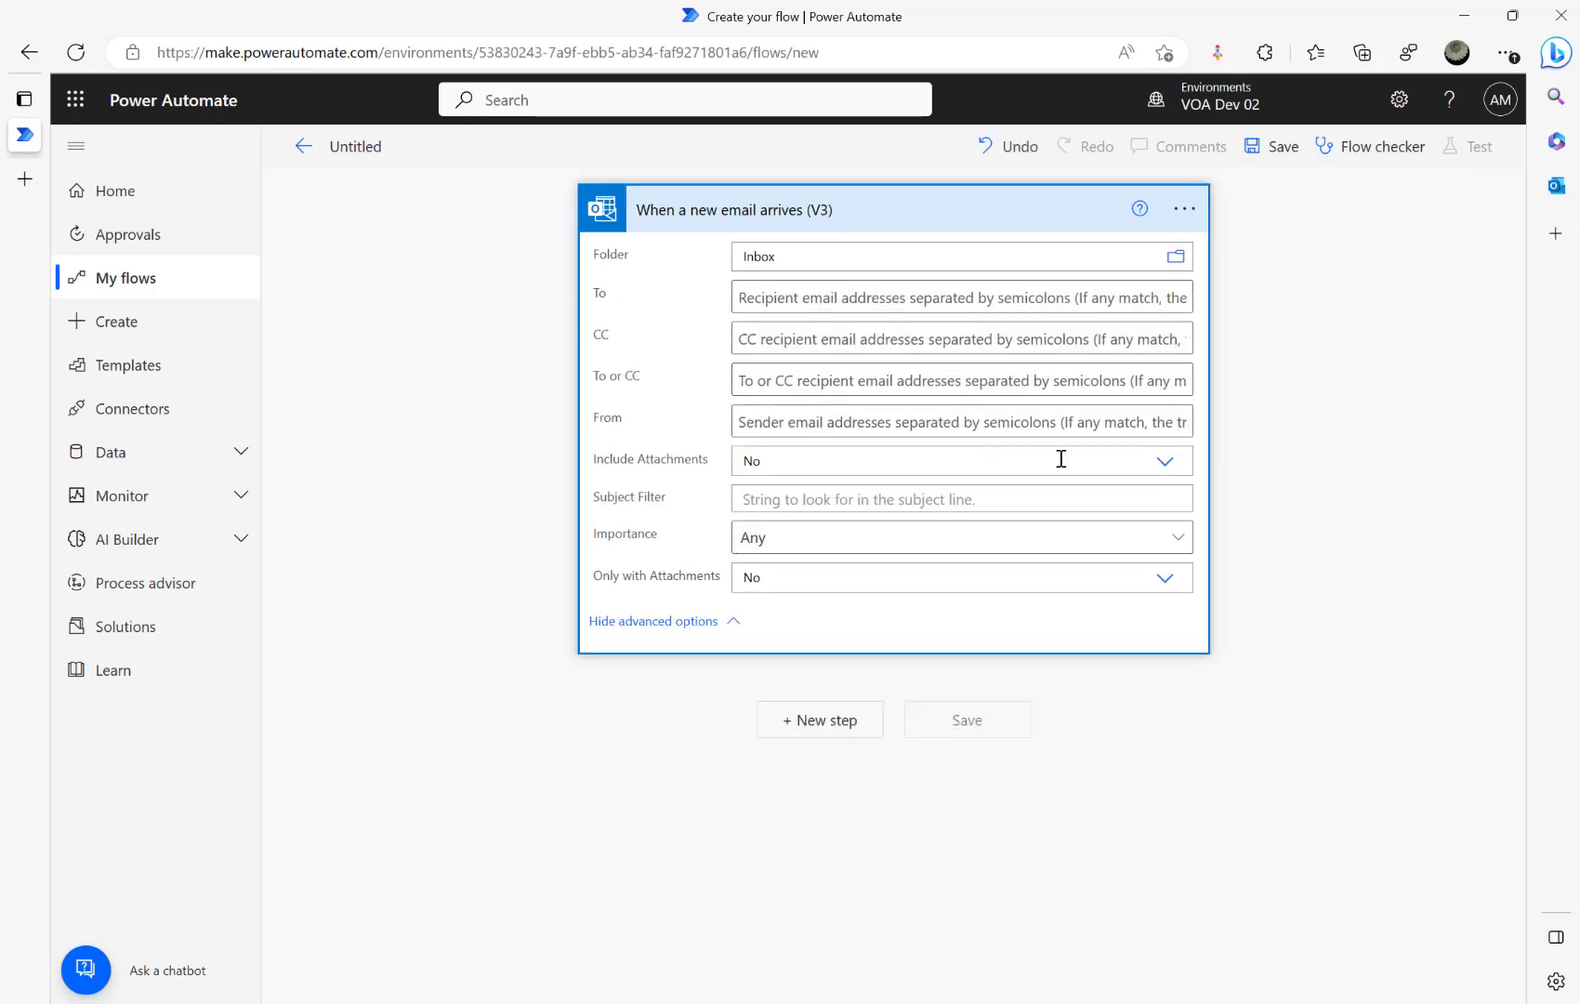
pyautogui.click(828, 505)
pyautogui.write('Dev')
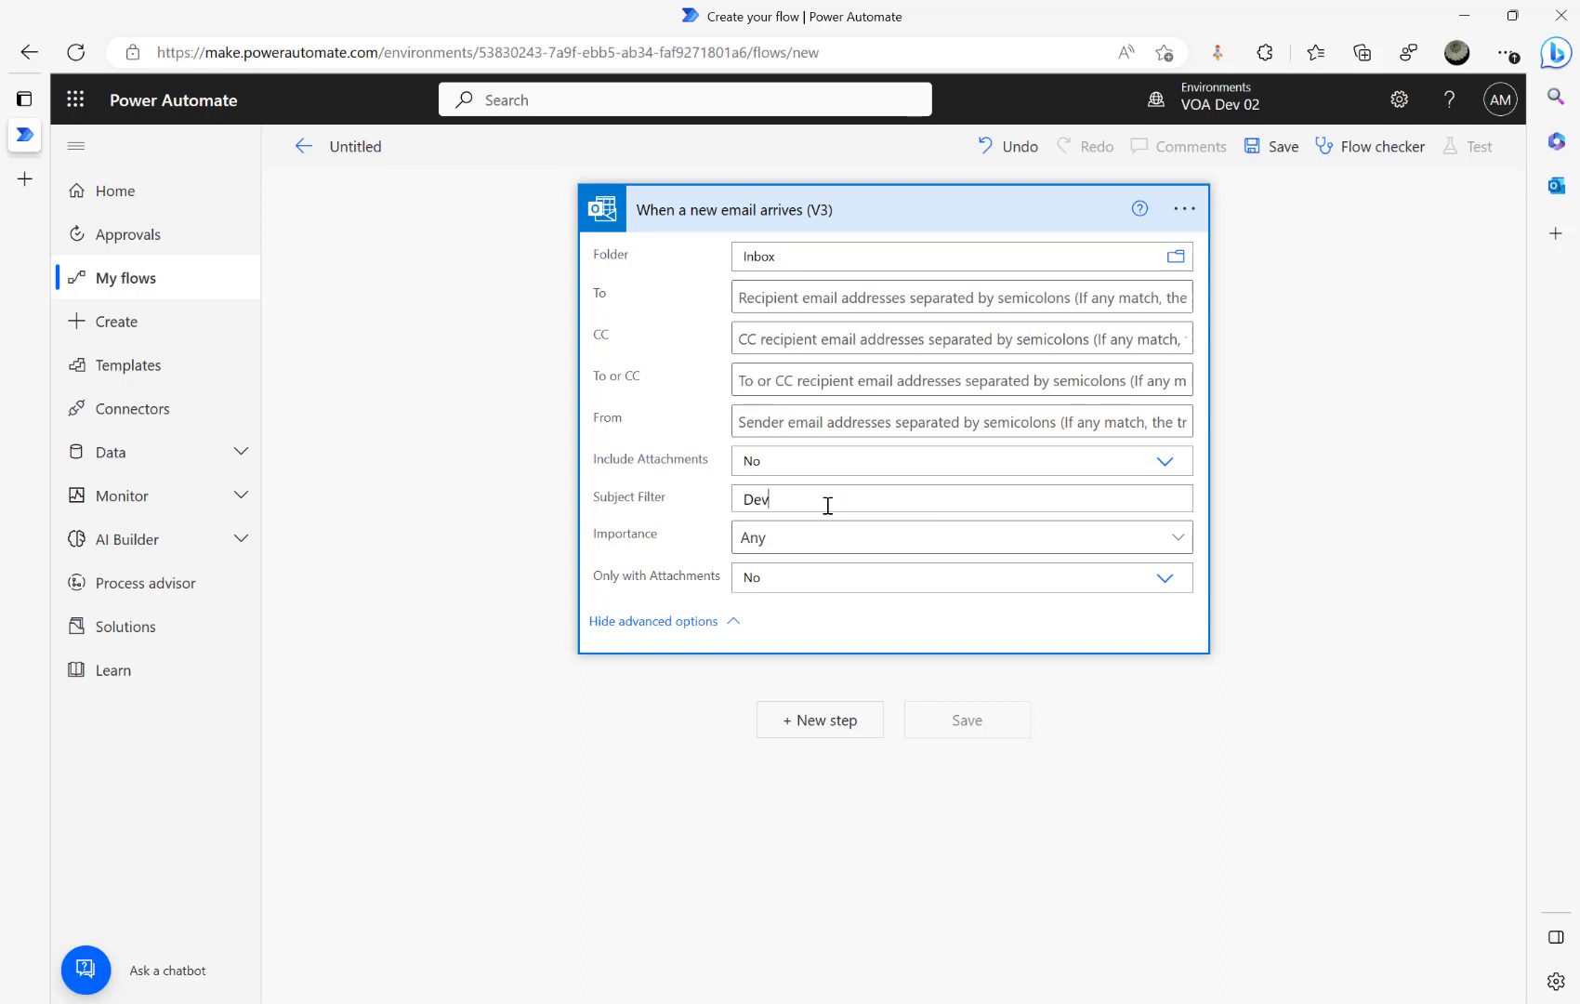
pyautogui.write(' Requirements')
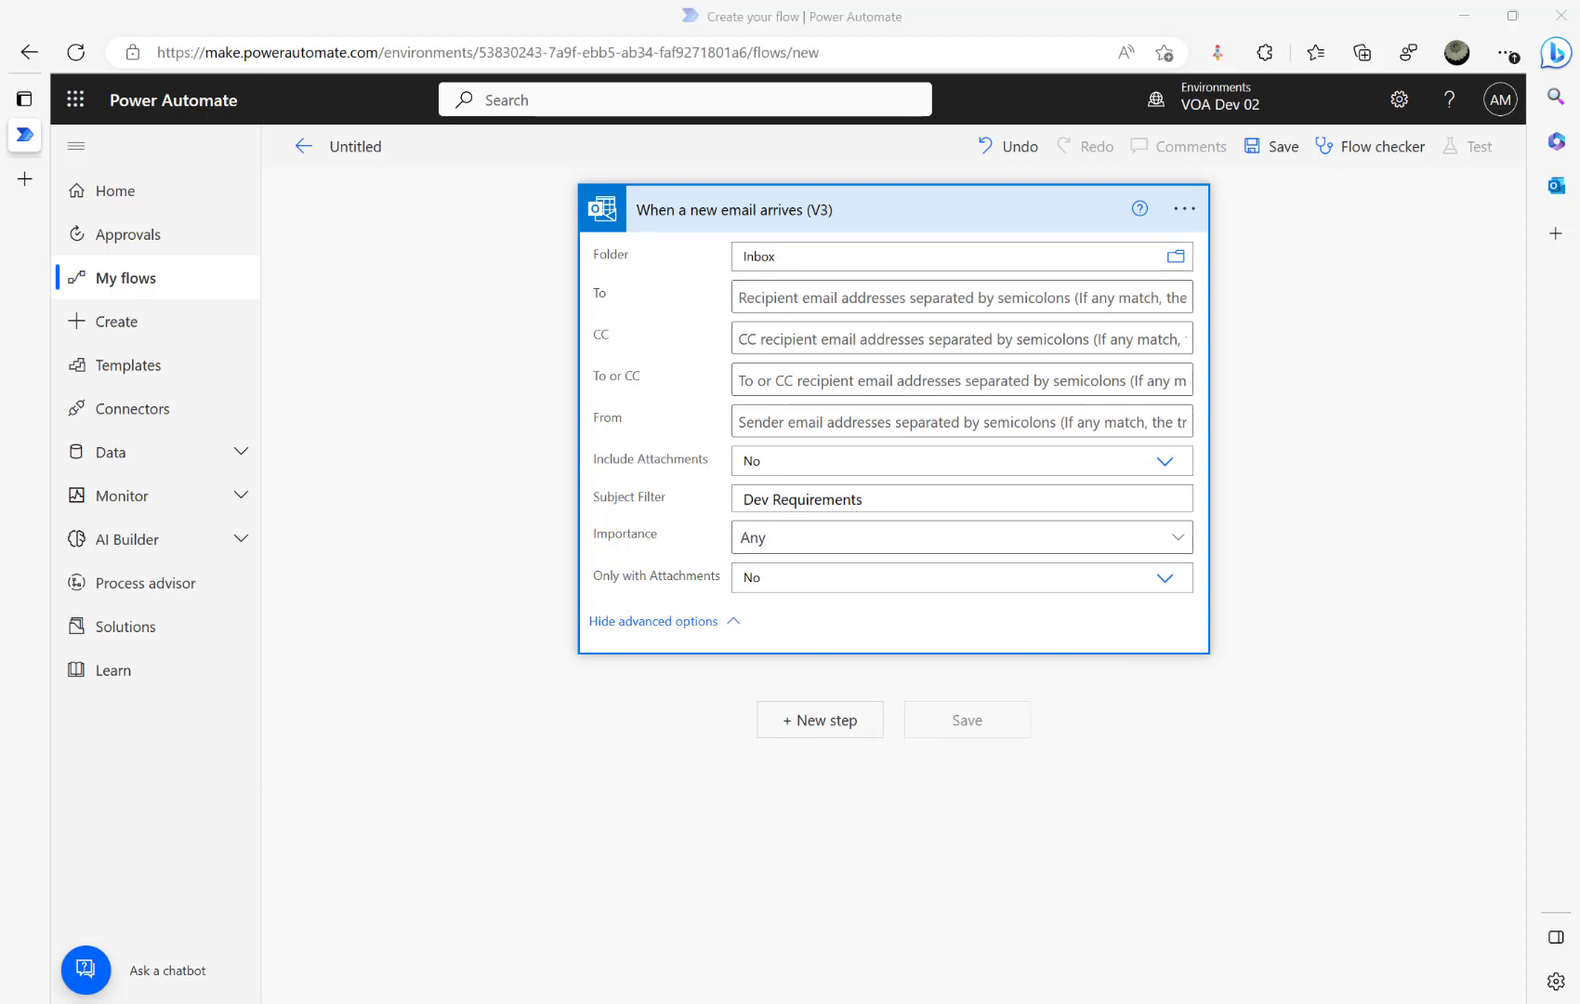
# Add the Office 365 Groups action "Send an HTTP request" after the email trigger
pyautogui.click(802, 717)
pyautogui.write('o')
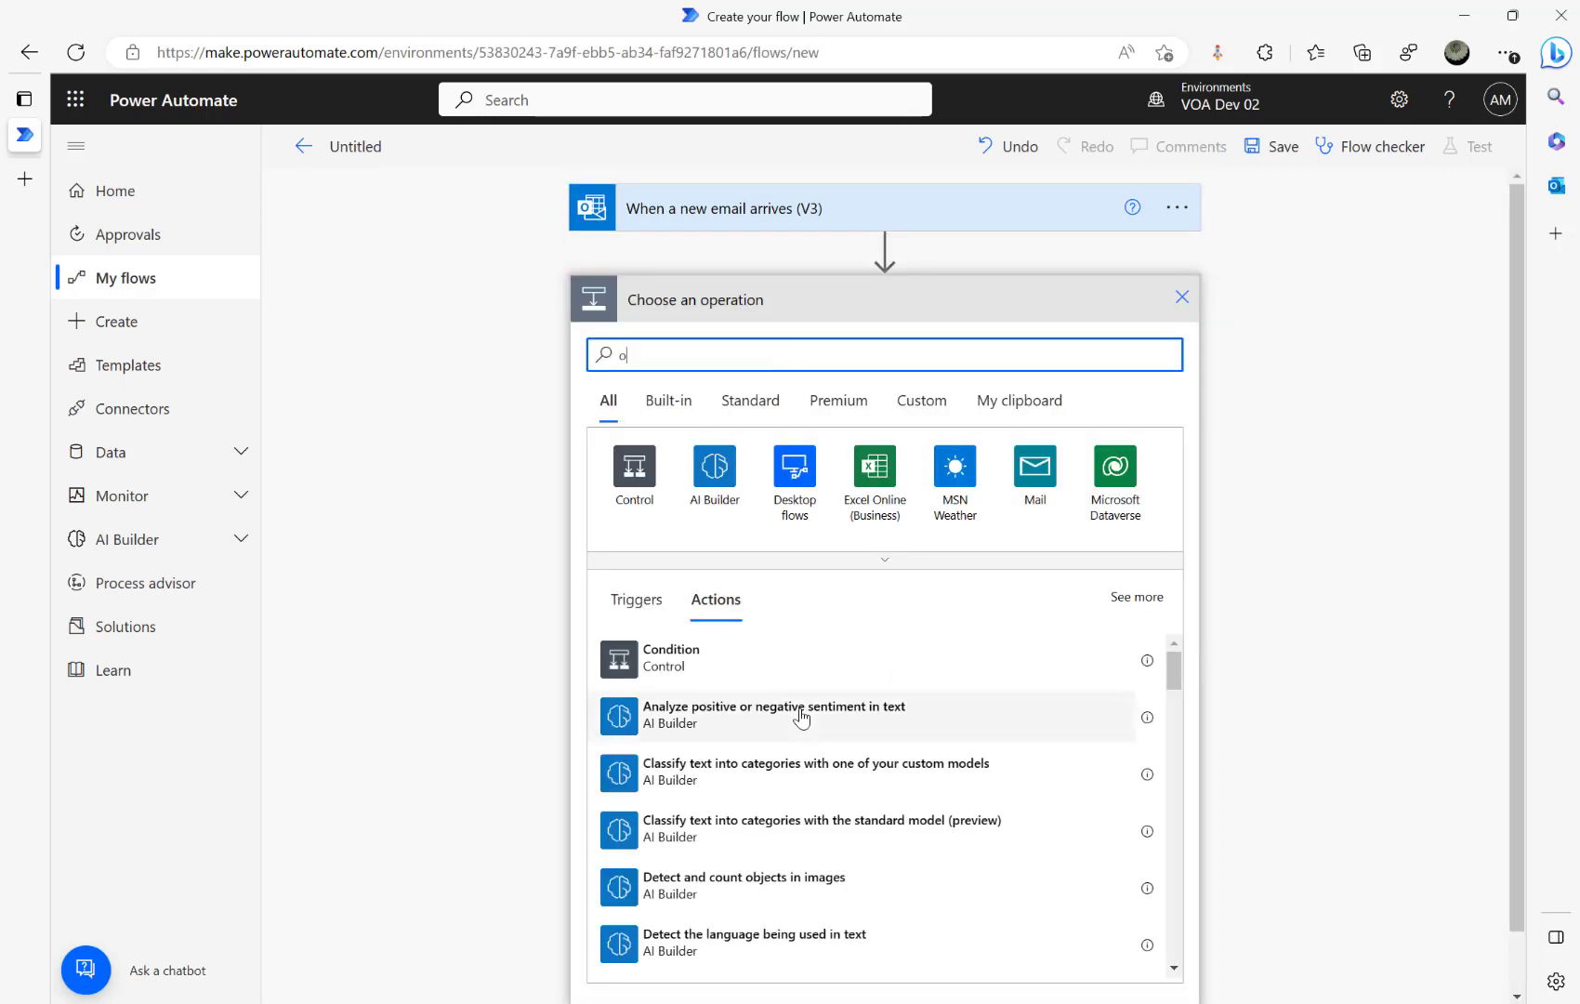
pyautogui.write('ffice')
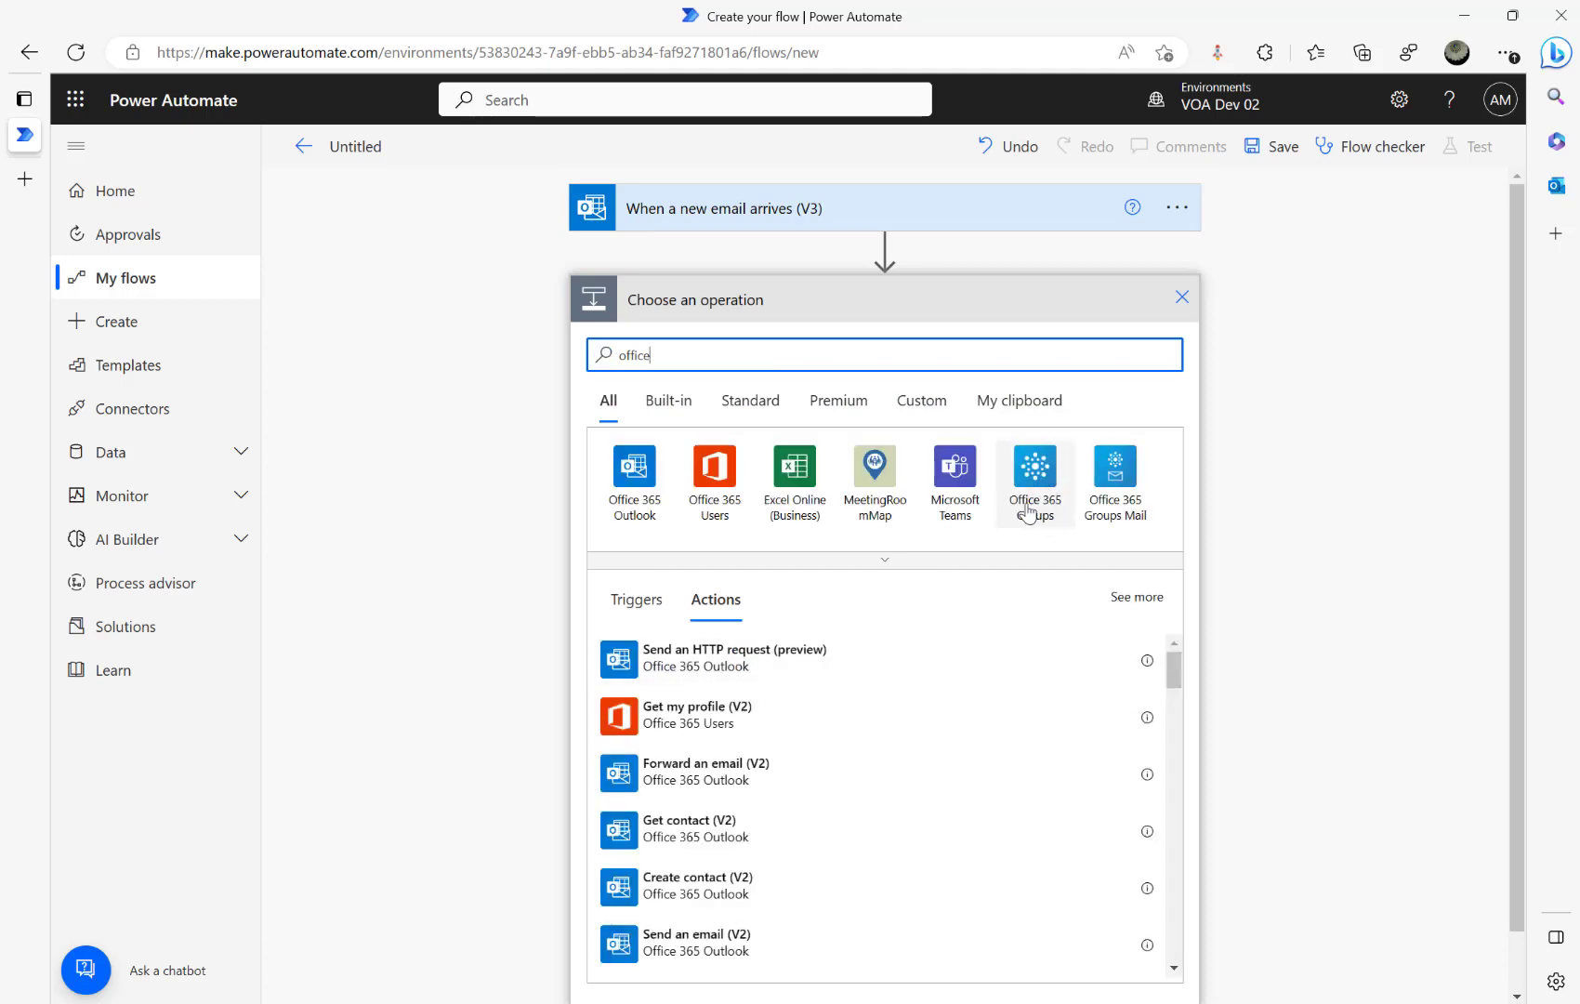
pyautogui.click(1036, 499)
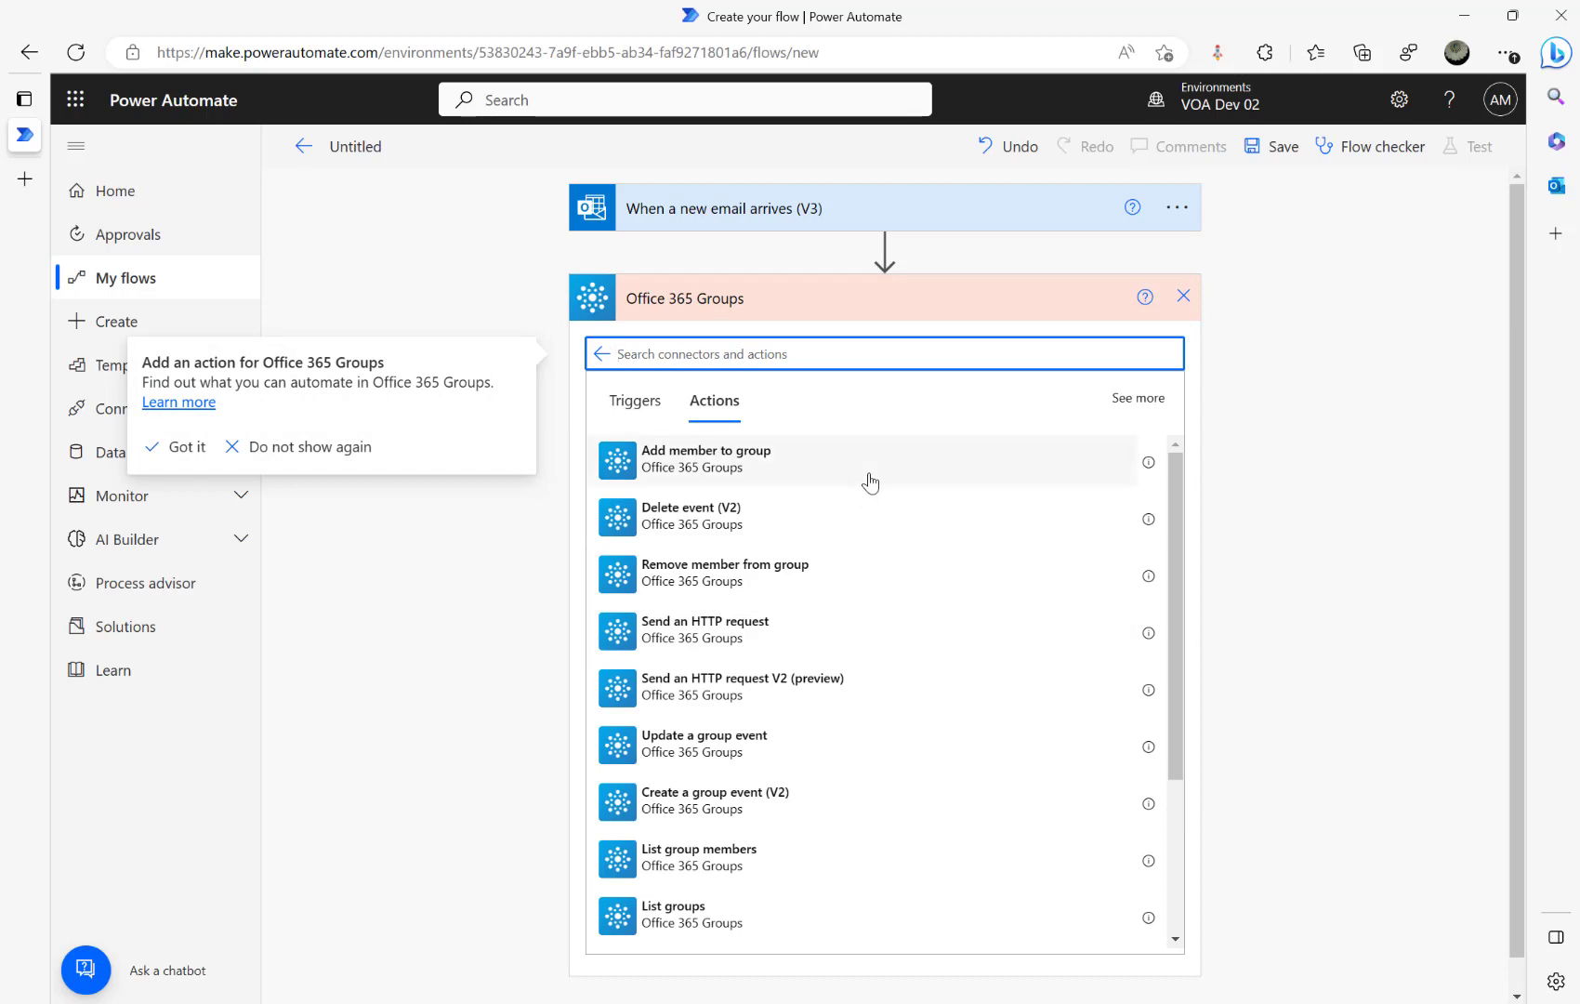
pyautogui.write('send an')
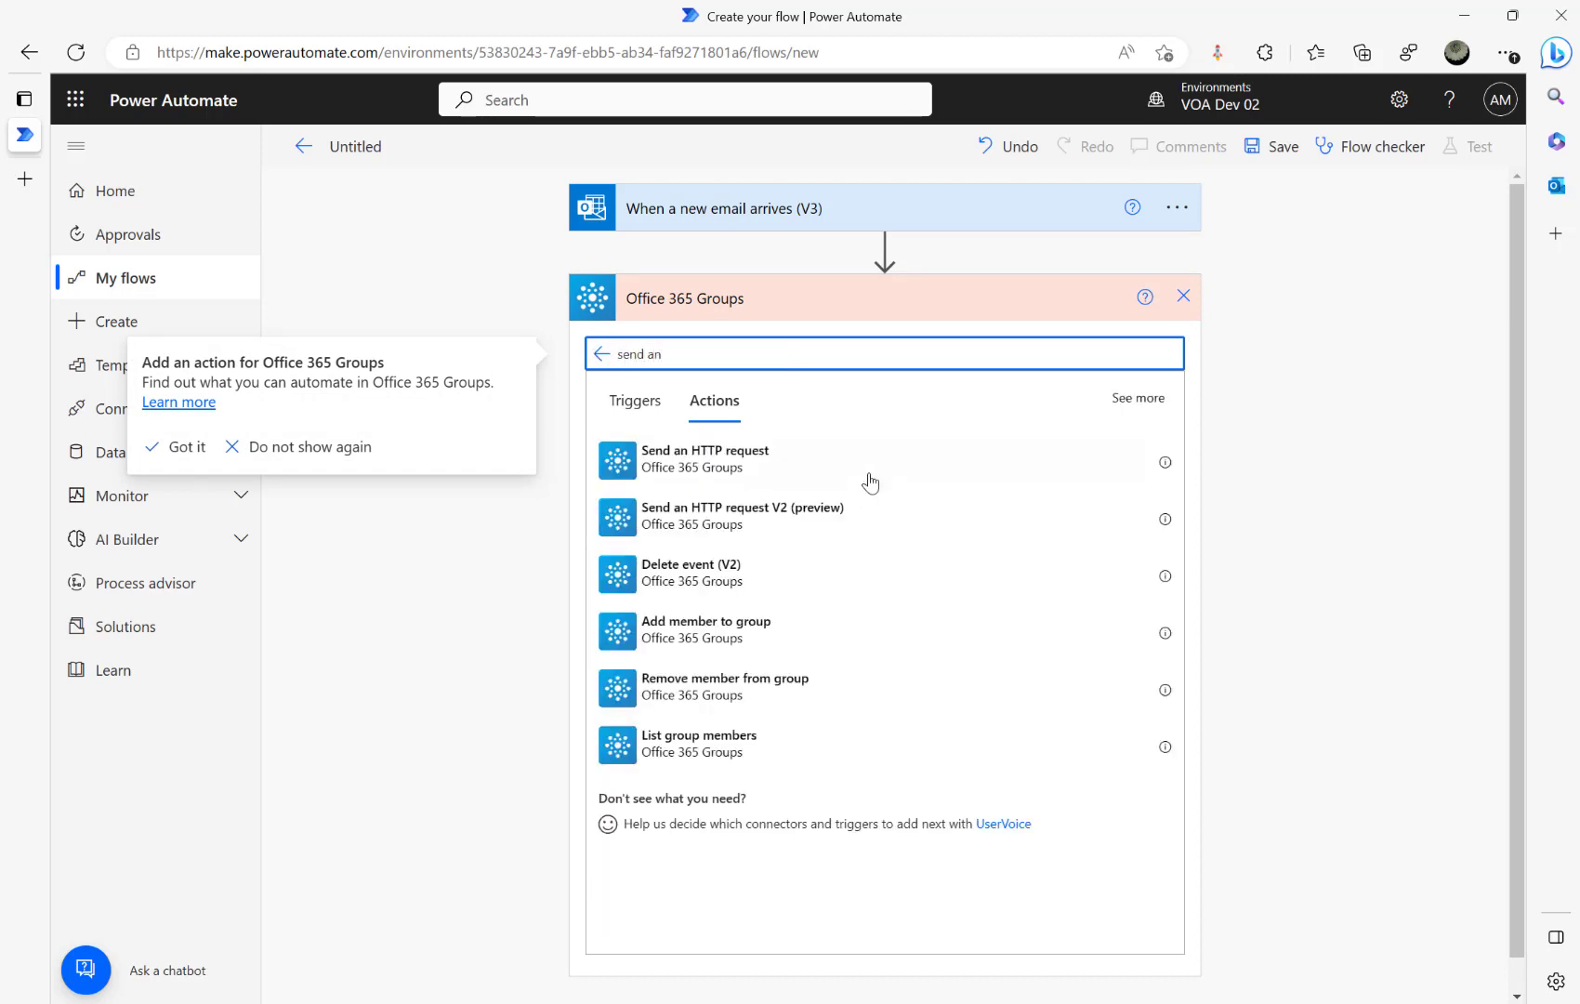
pyautogui.click(714, 465)
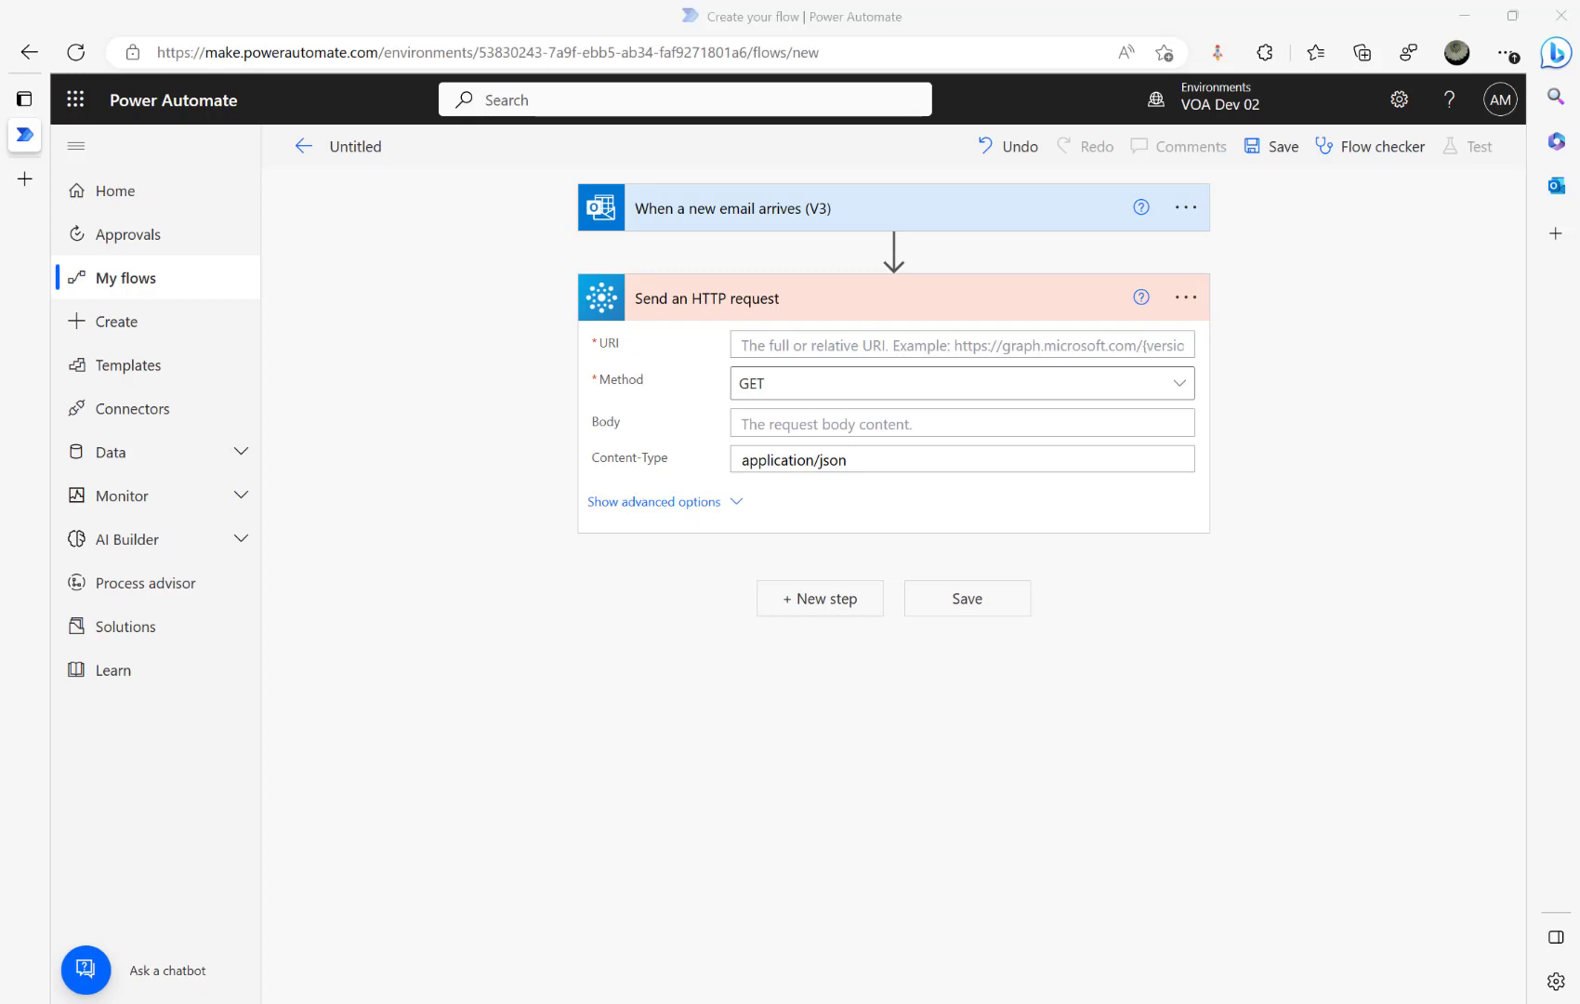
pyautogui.click(776, 342)
pyautogui.write('https://graph.microsoft.com/v1.0/me/mailFolders/Inbox/messages/')
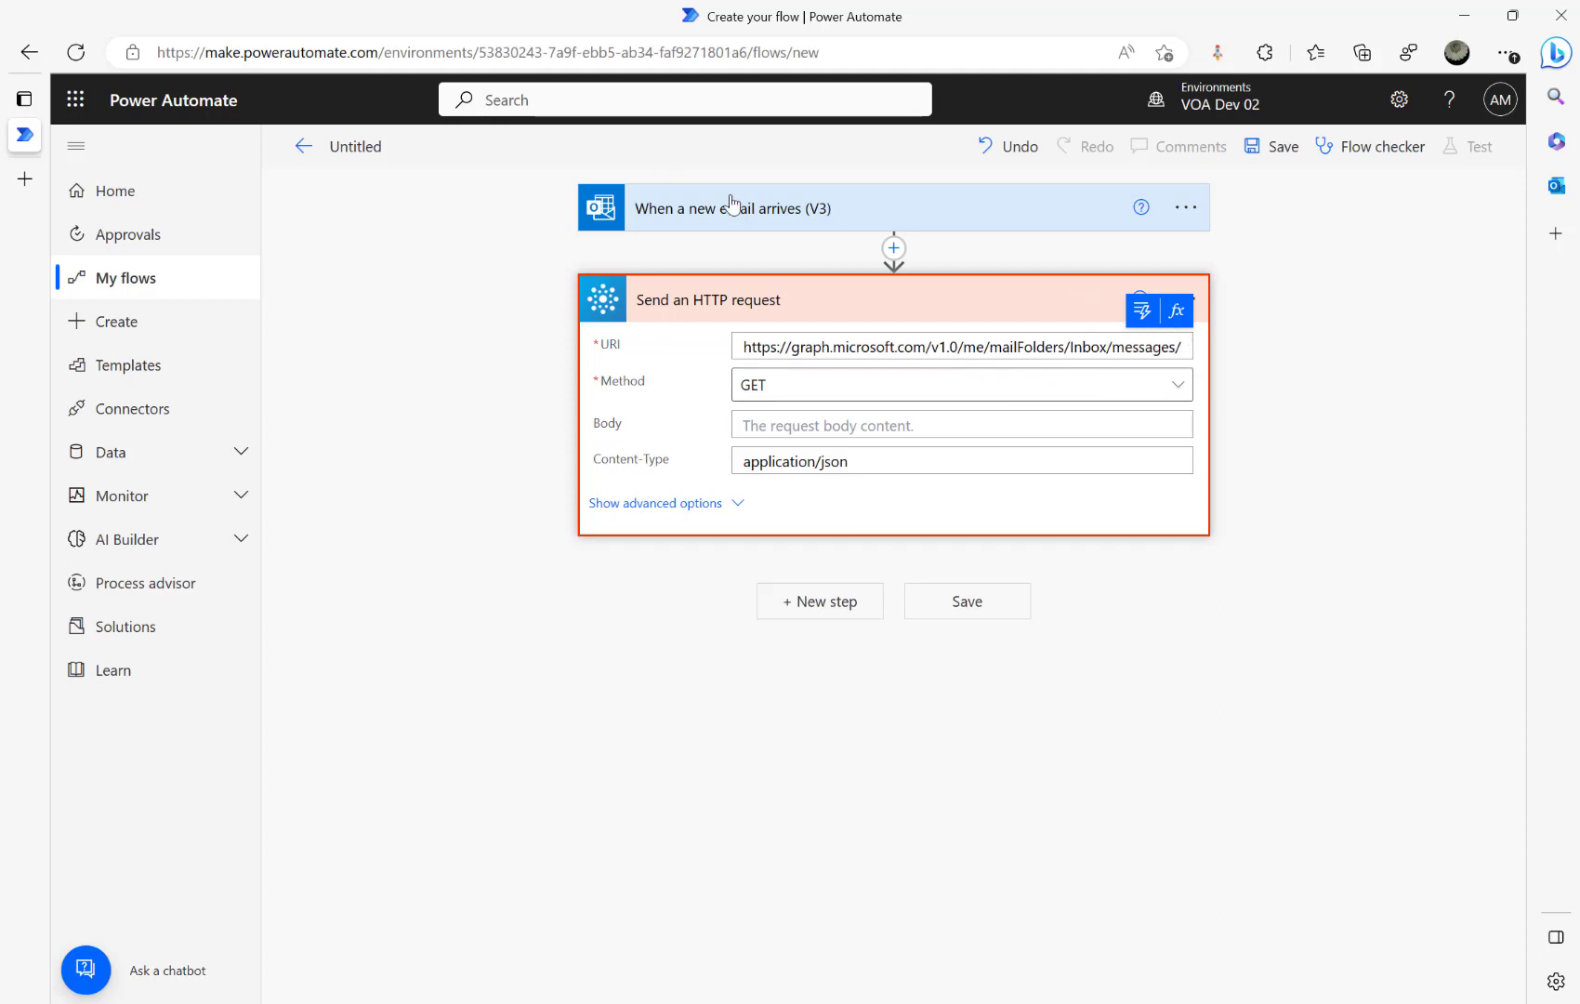
pyautogui.click(1142, 312)
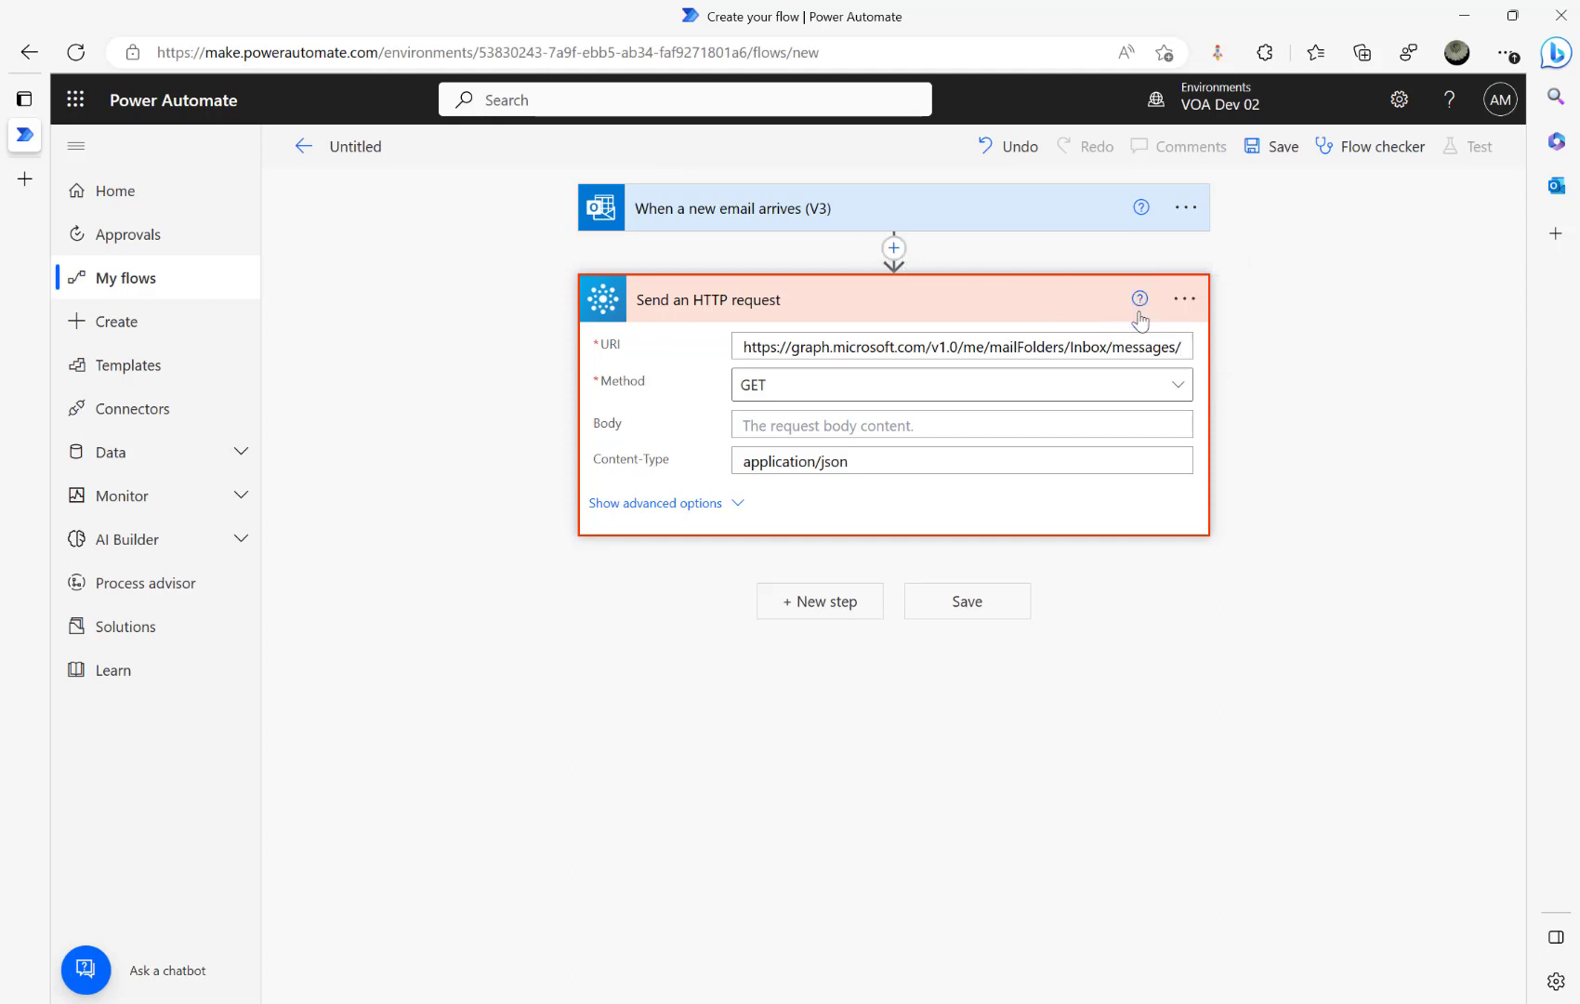
pyautogui.click(854, 445)
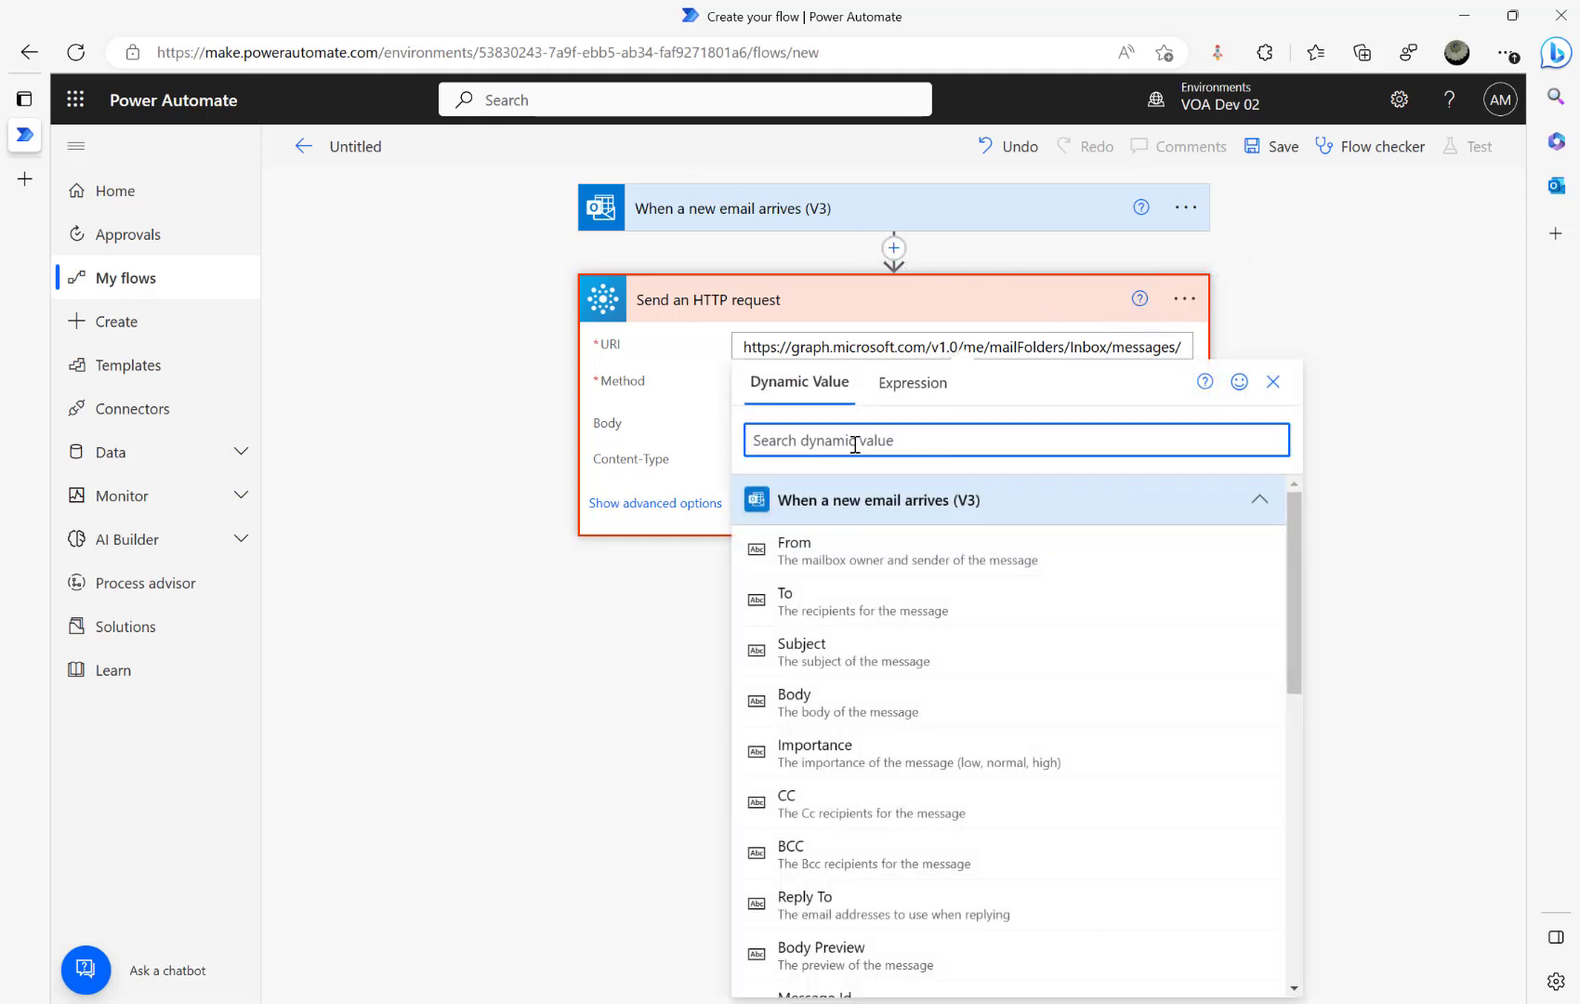
pyautogui.write('id')
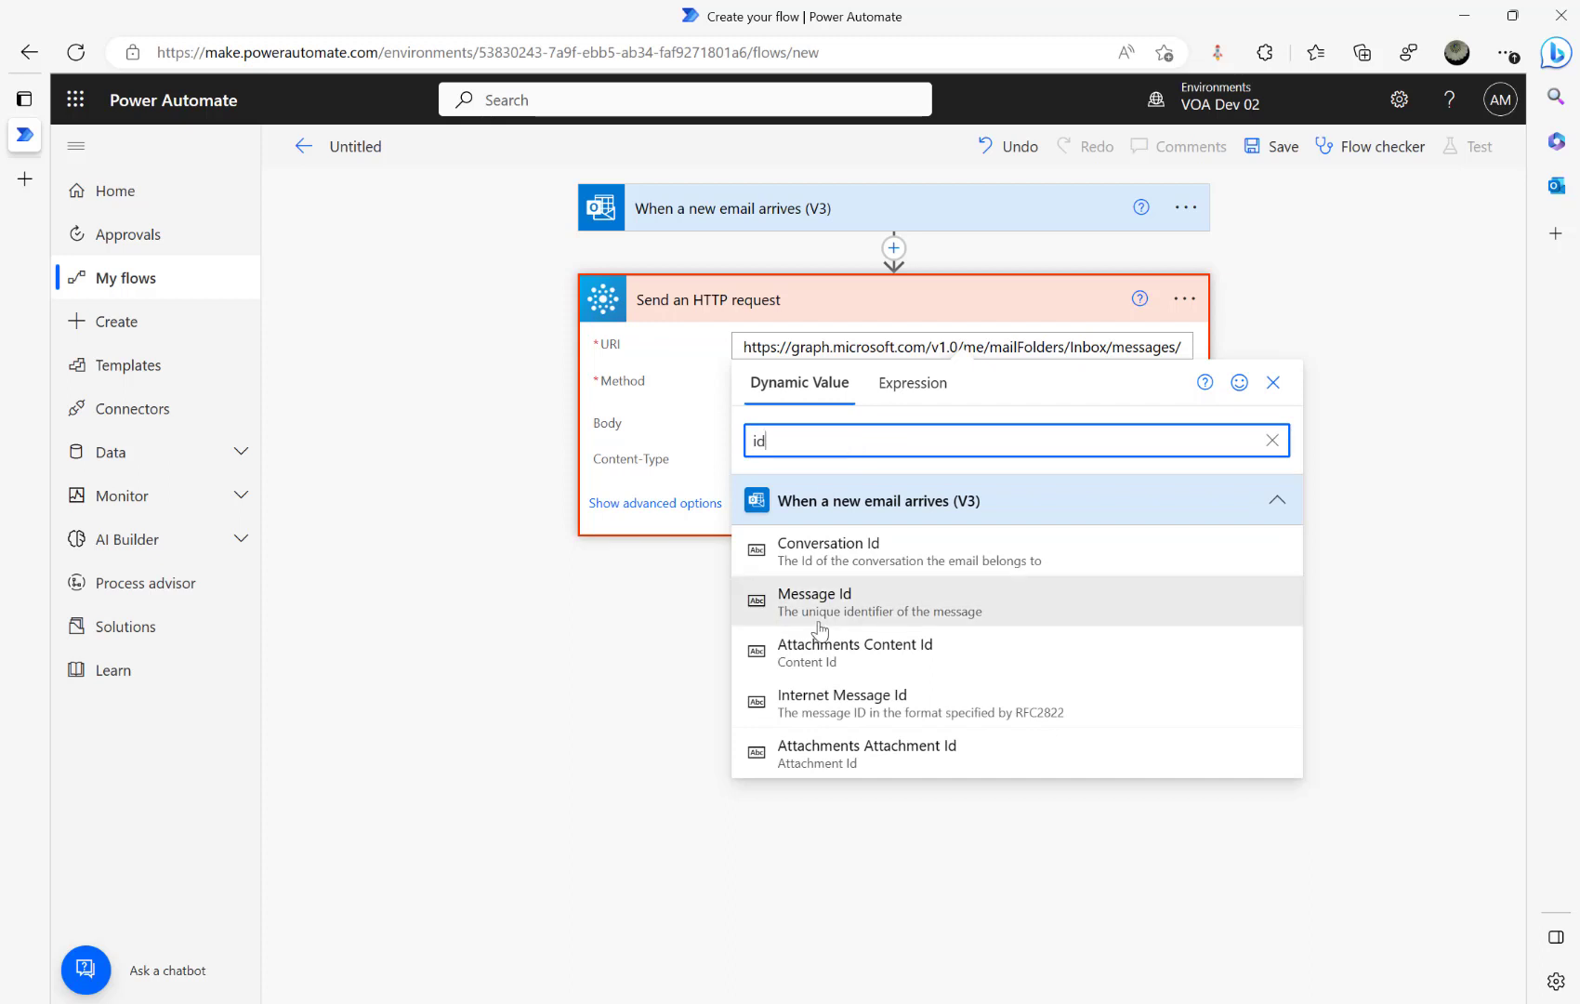
pyautogui.click(895, 614)
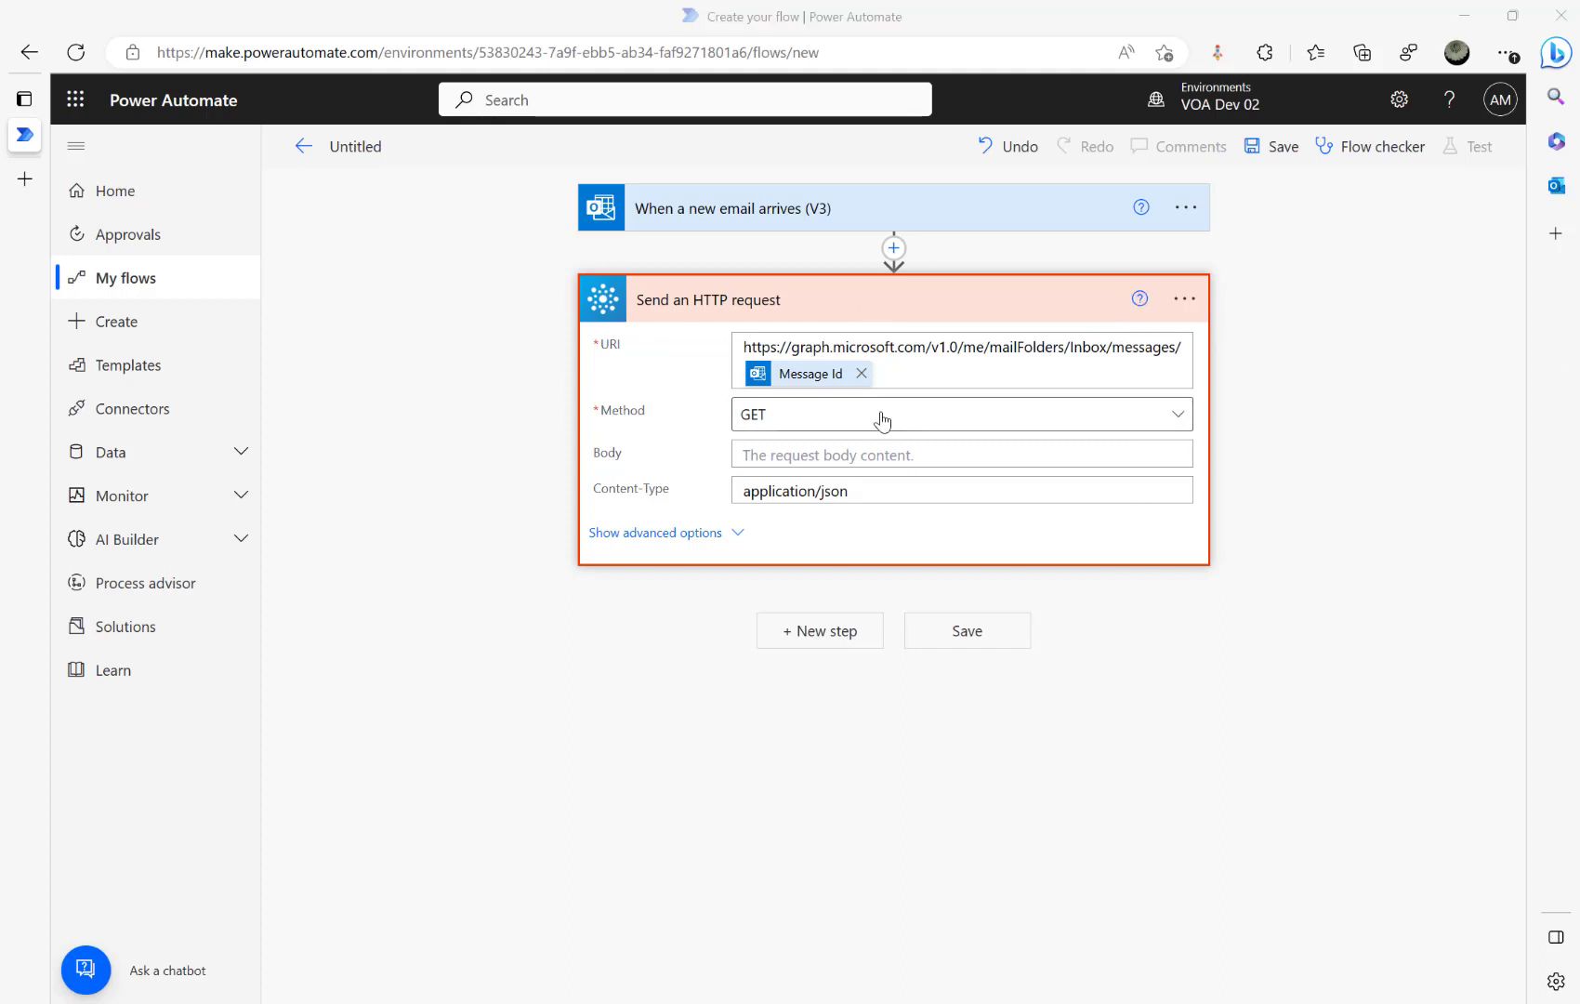
# Set the HTTP request's method to PATCH and its body to { "categories": ["Developers"] }
pyautogui.click(1176, 415)
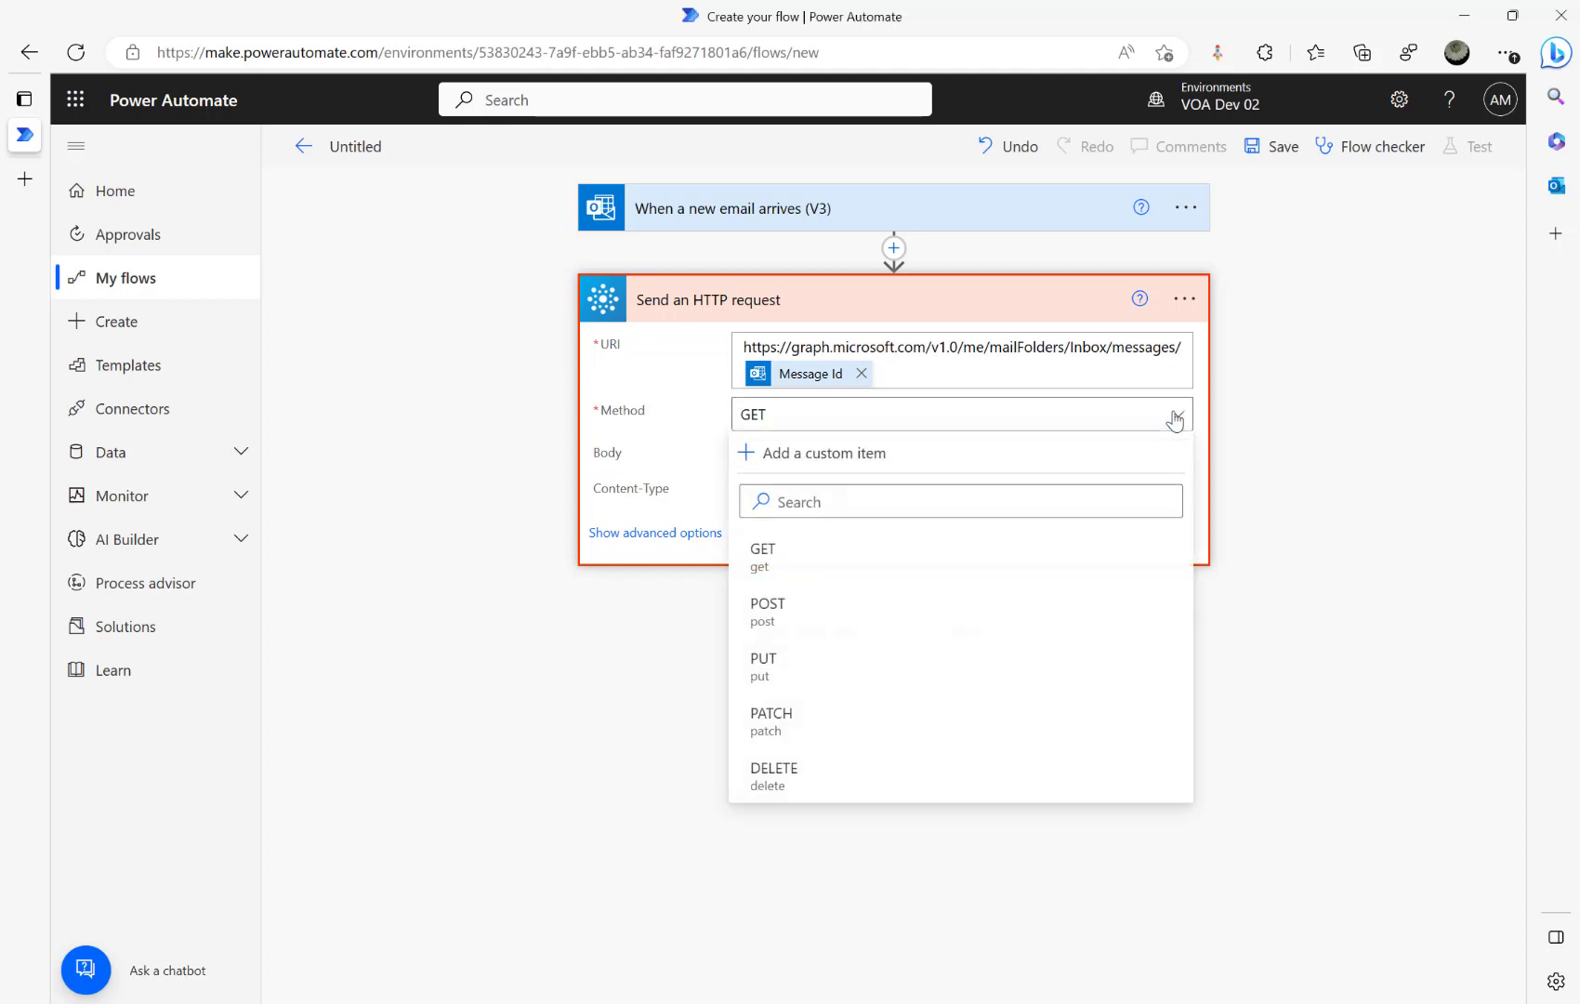
pyautogui.click(791, 721)
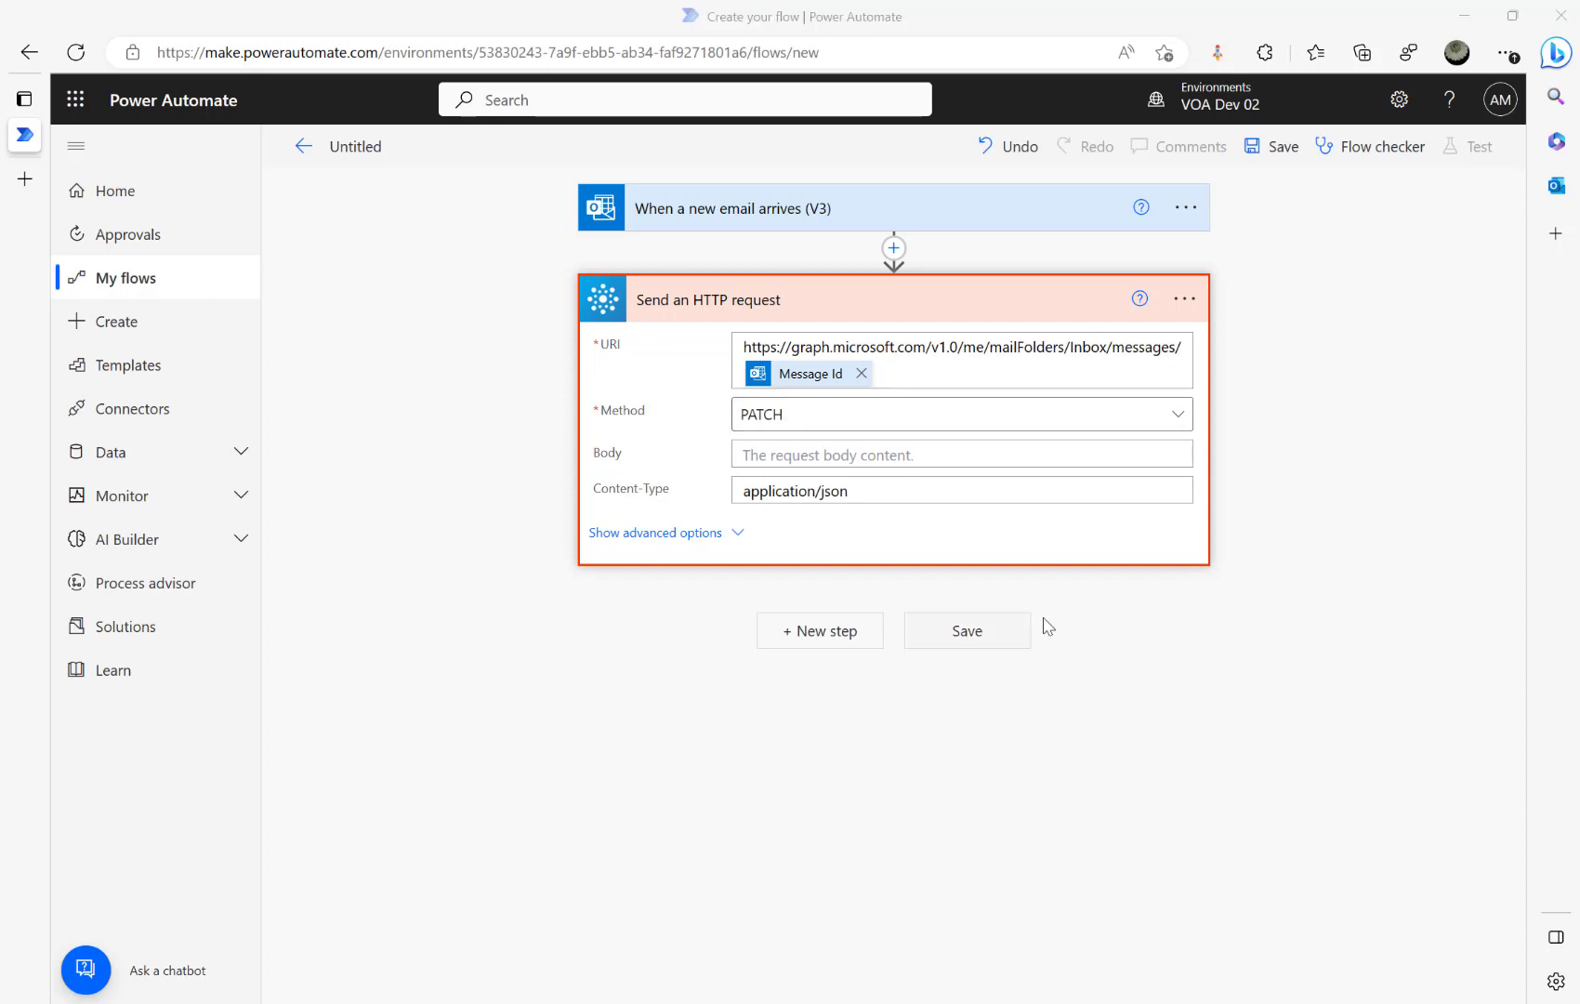
pyautogui.click(838, 456)
pyautogui.write('{ "categories": ["Developers"] }')
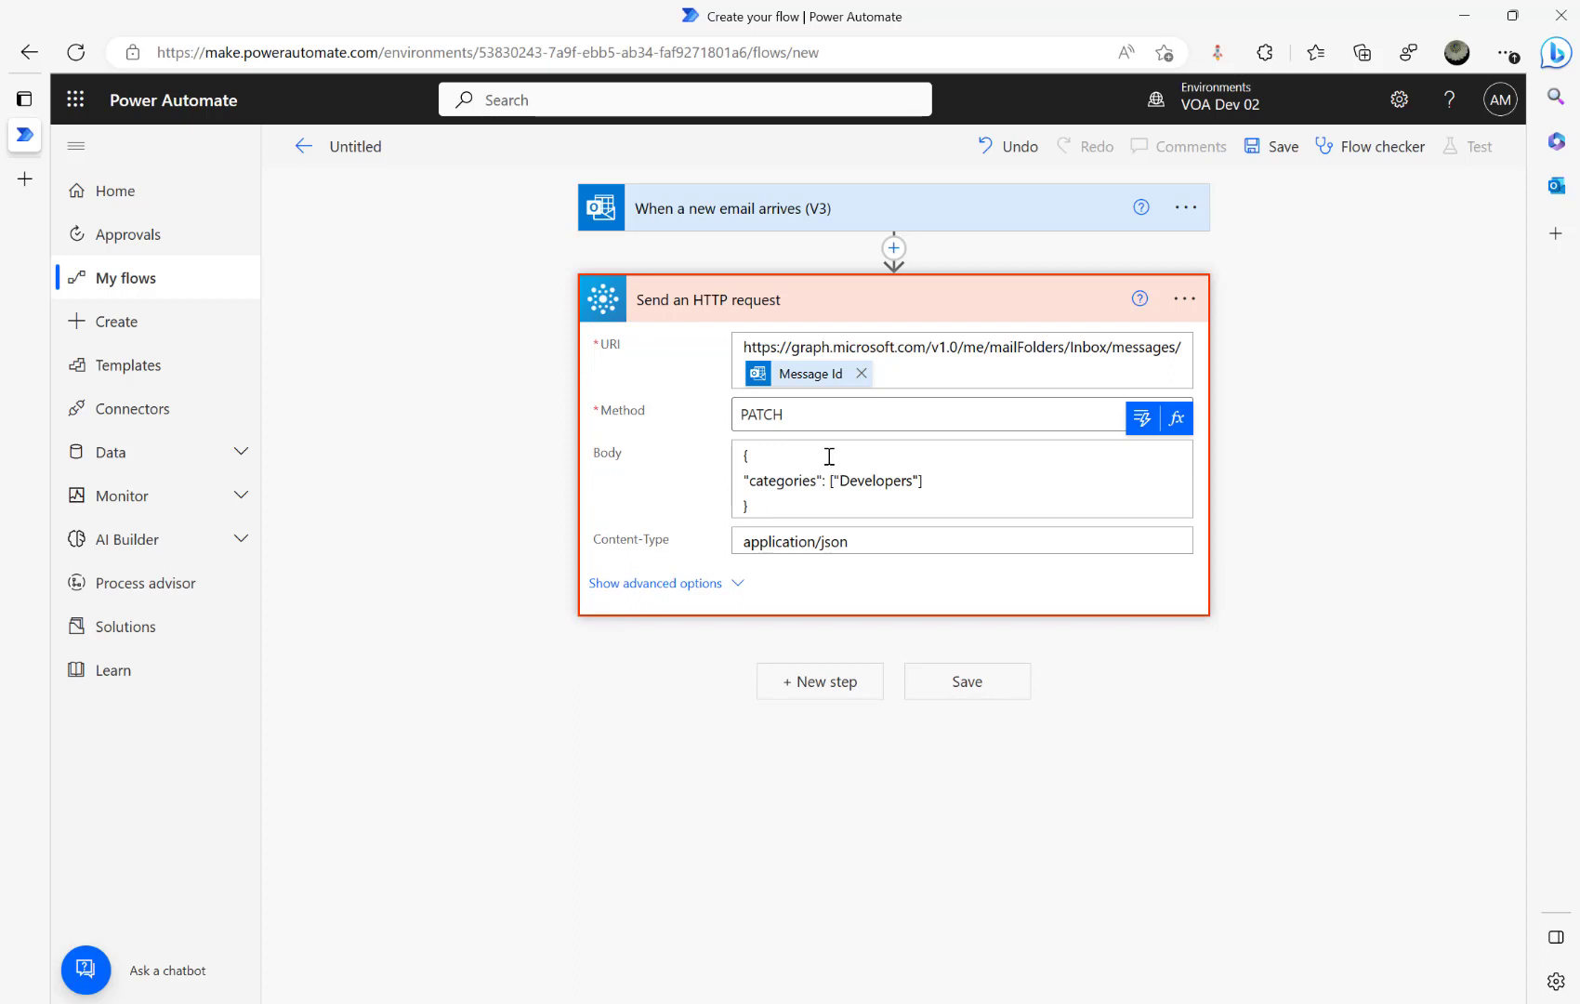
# Review the email trigger's settings and the categories entry in the HTTP request body
pyautogui.click(779, 210)
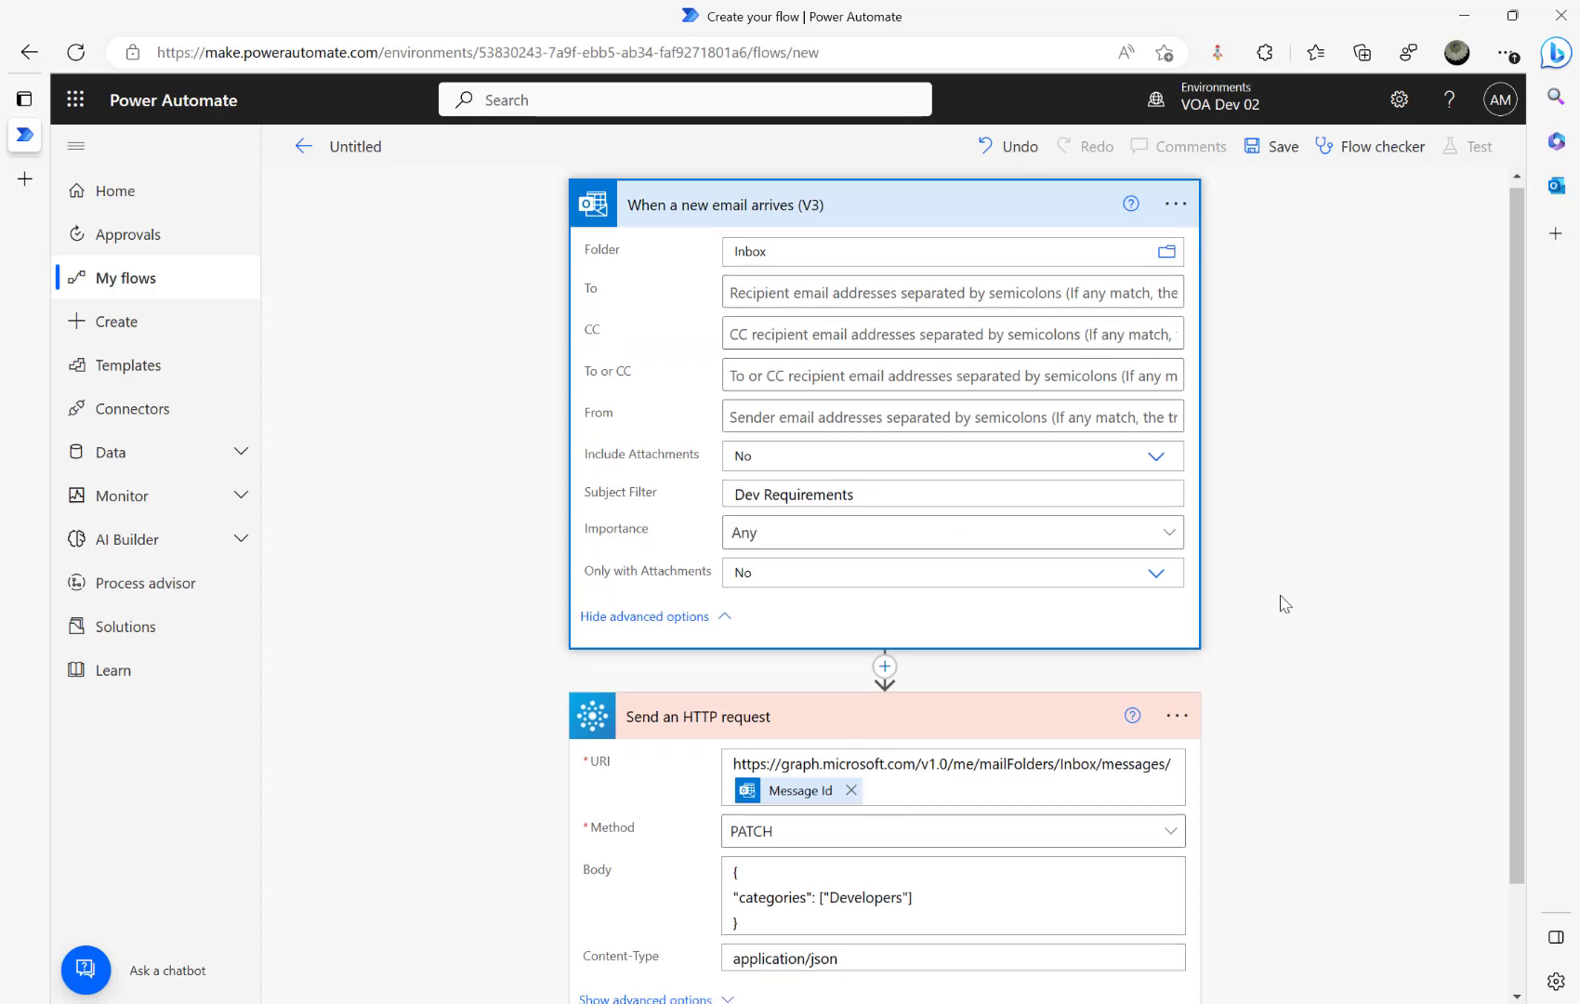
pyautogui.scroll(-2, 1281, 604)
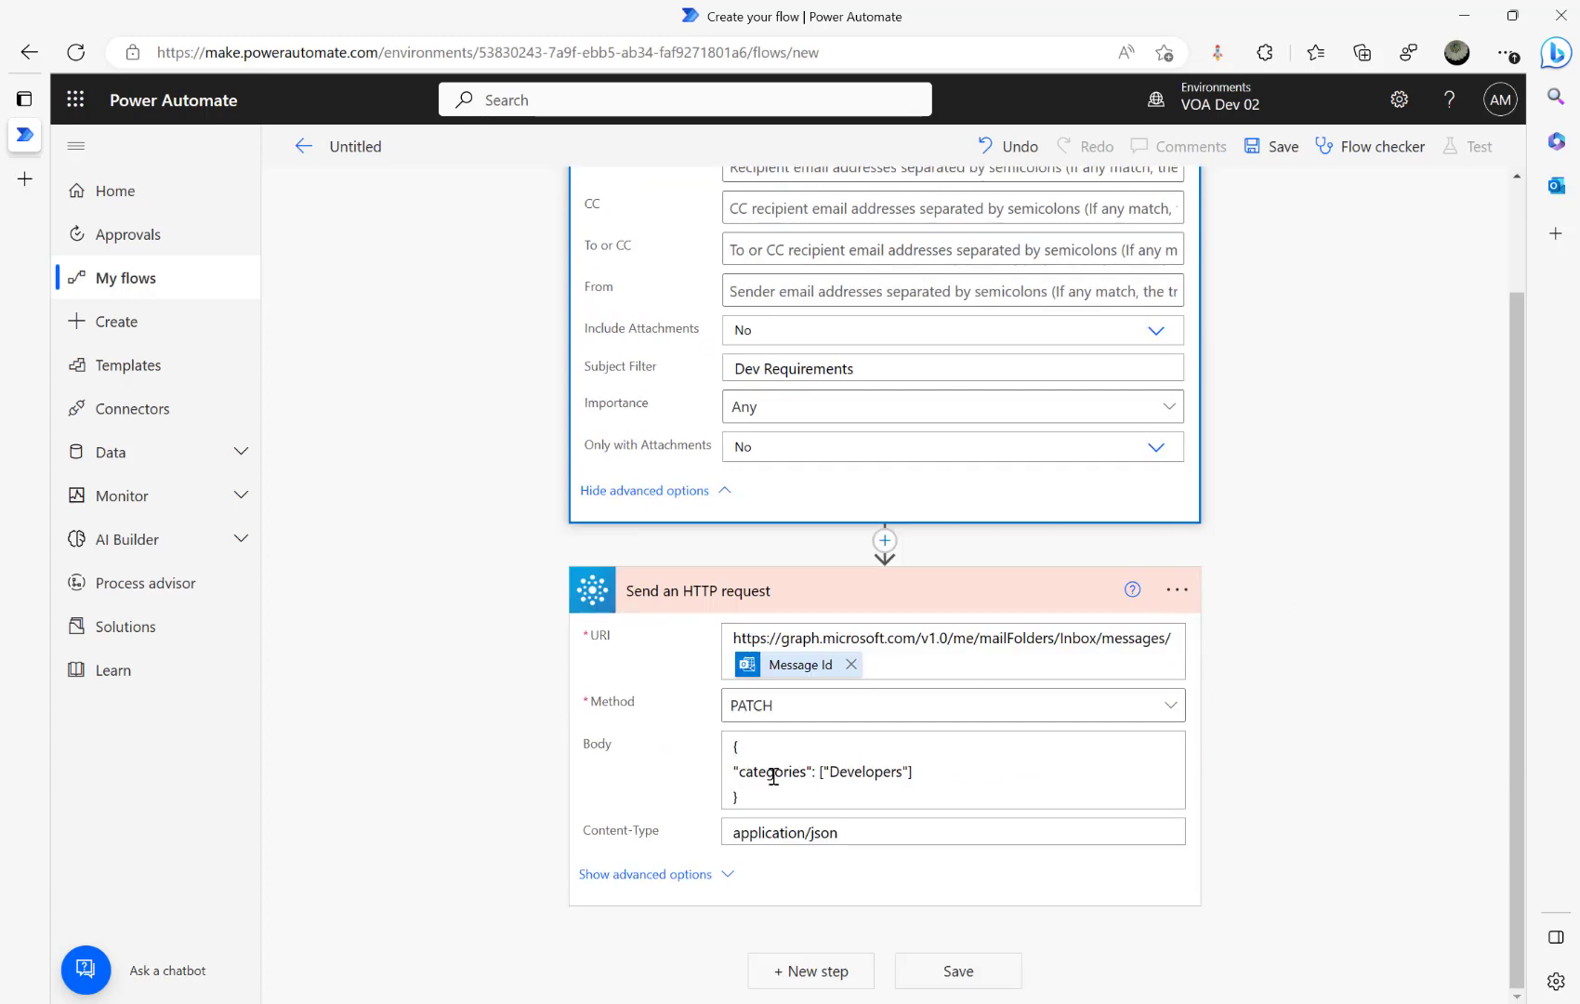
pyautogui.doubleClick(767, 772)
pyautogui.doubleClick(866, 772)
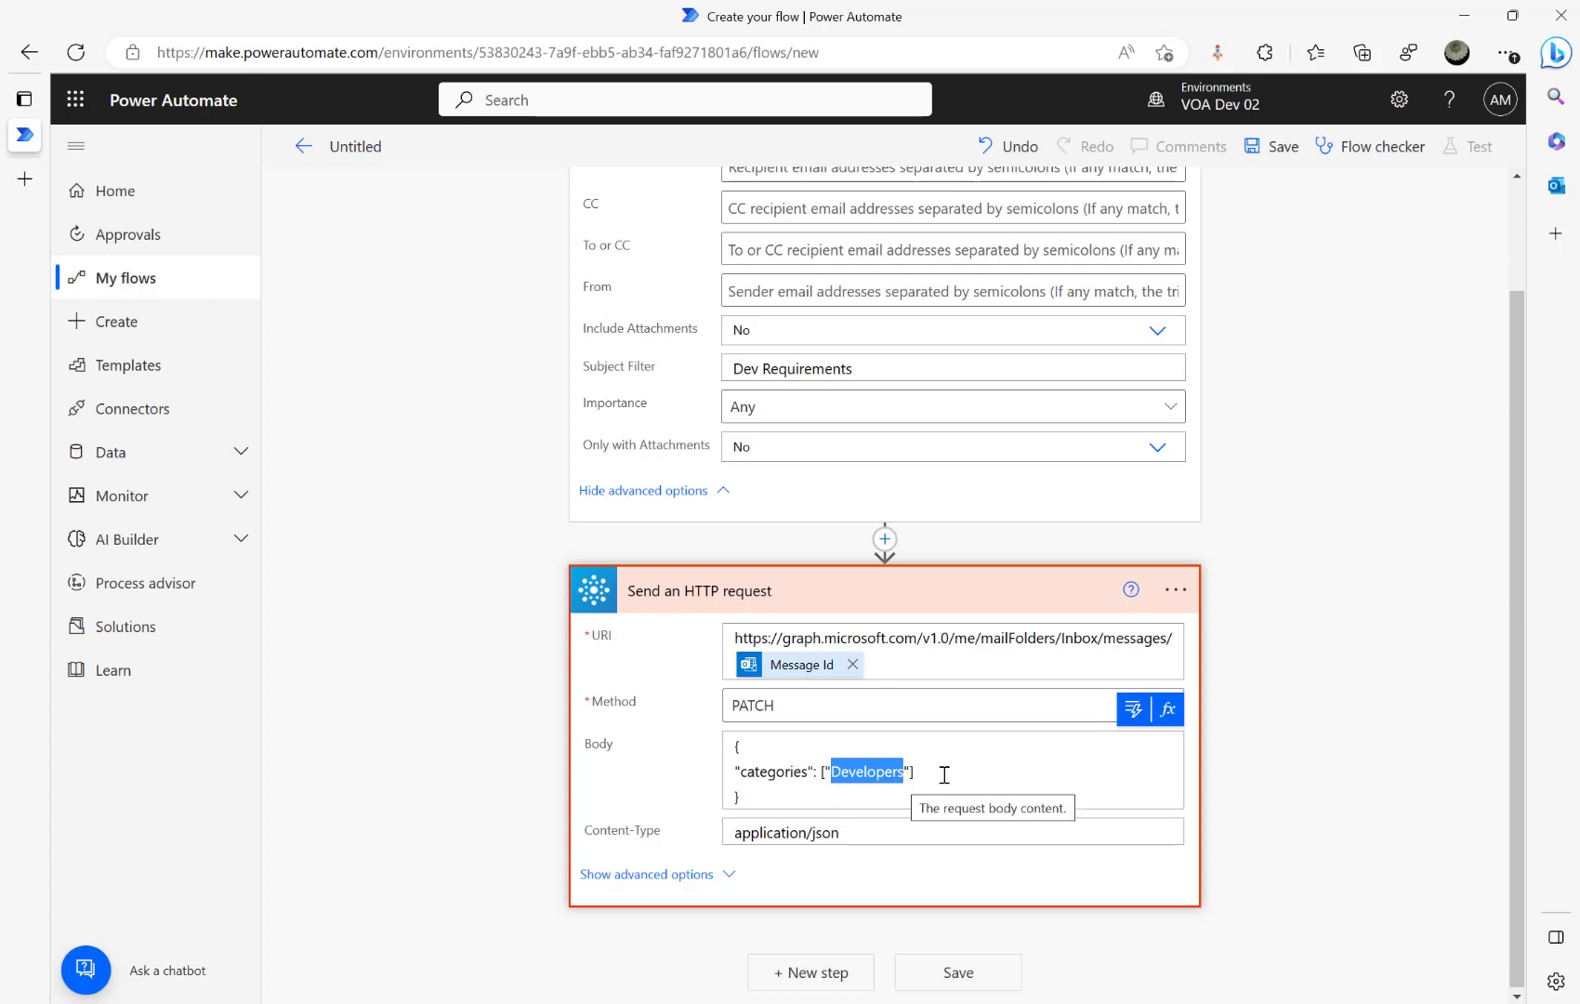
pyautogui.click(983, 767)
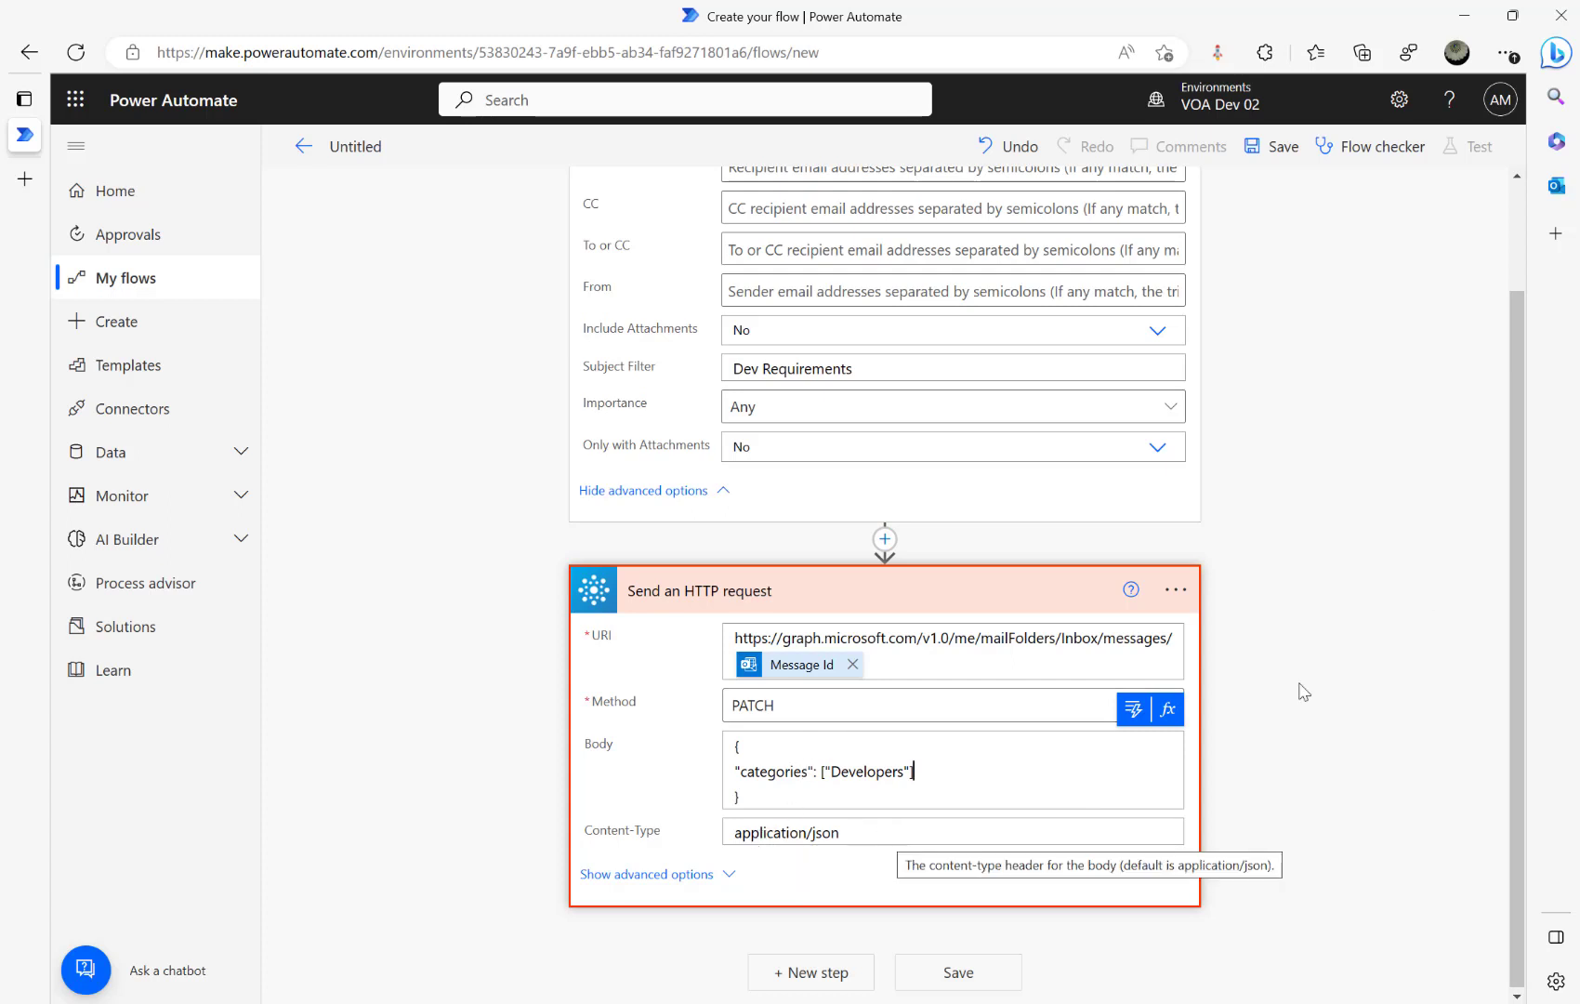
pyautogui.scroll(2, 1427, 592)
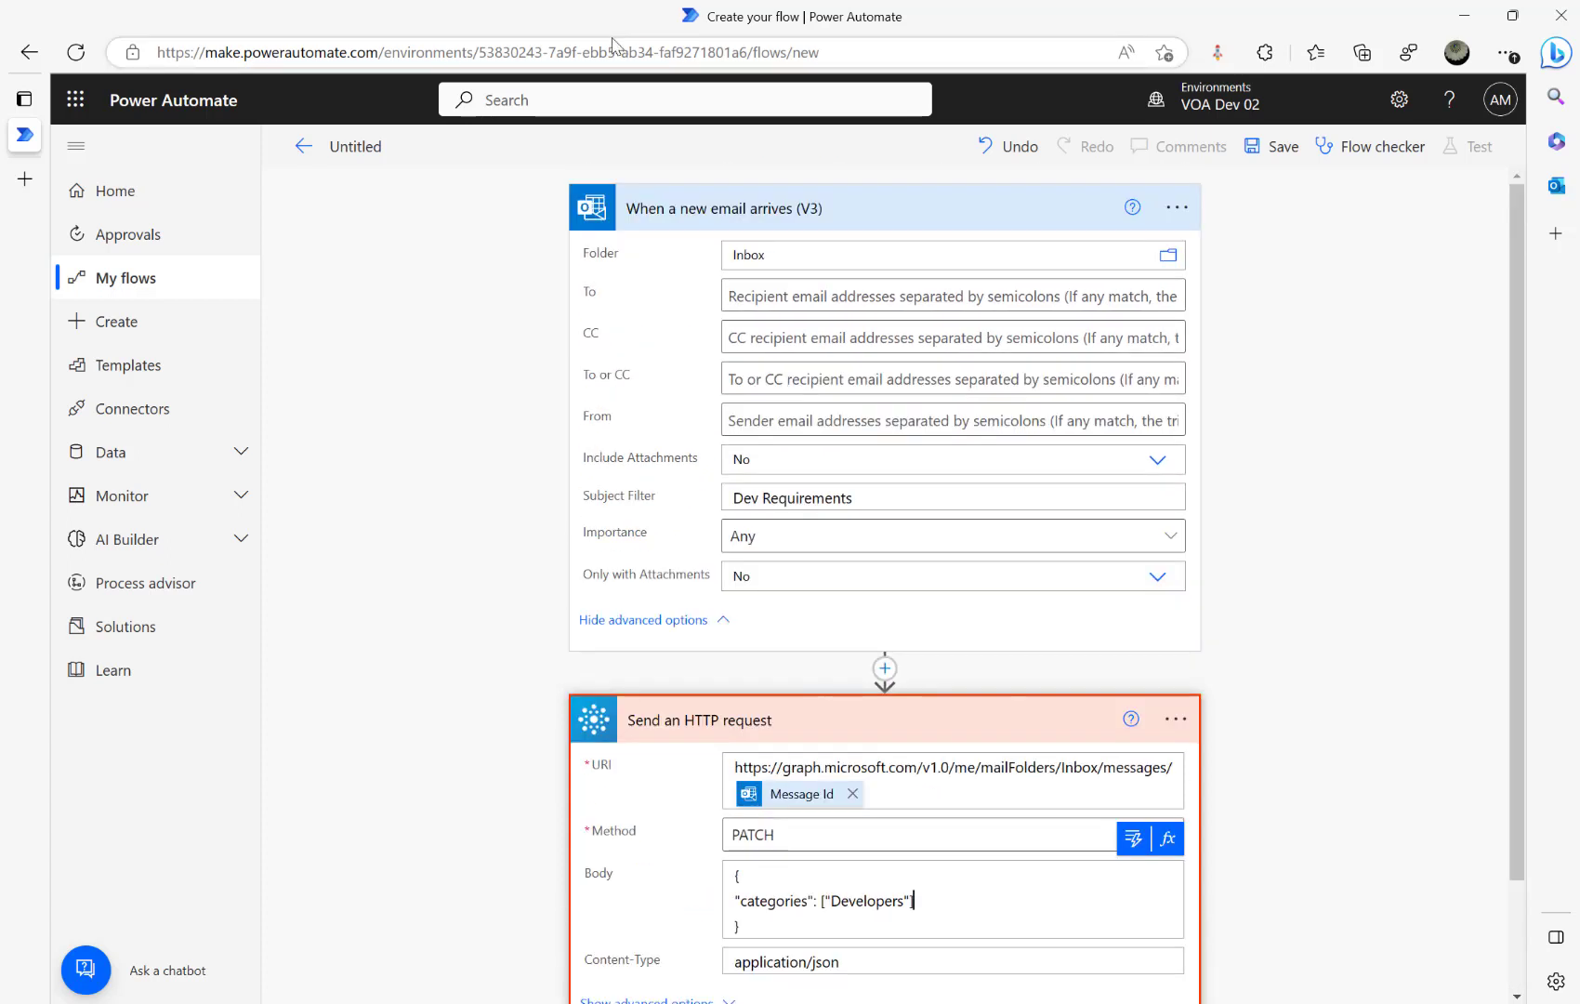
# Rename the flow "Demo Email assign category" and save it
pyautogui.click(345, 147)
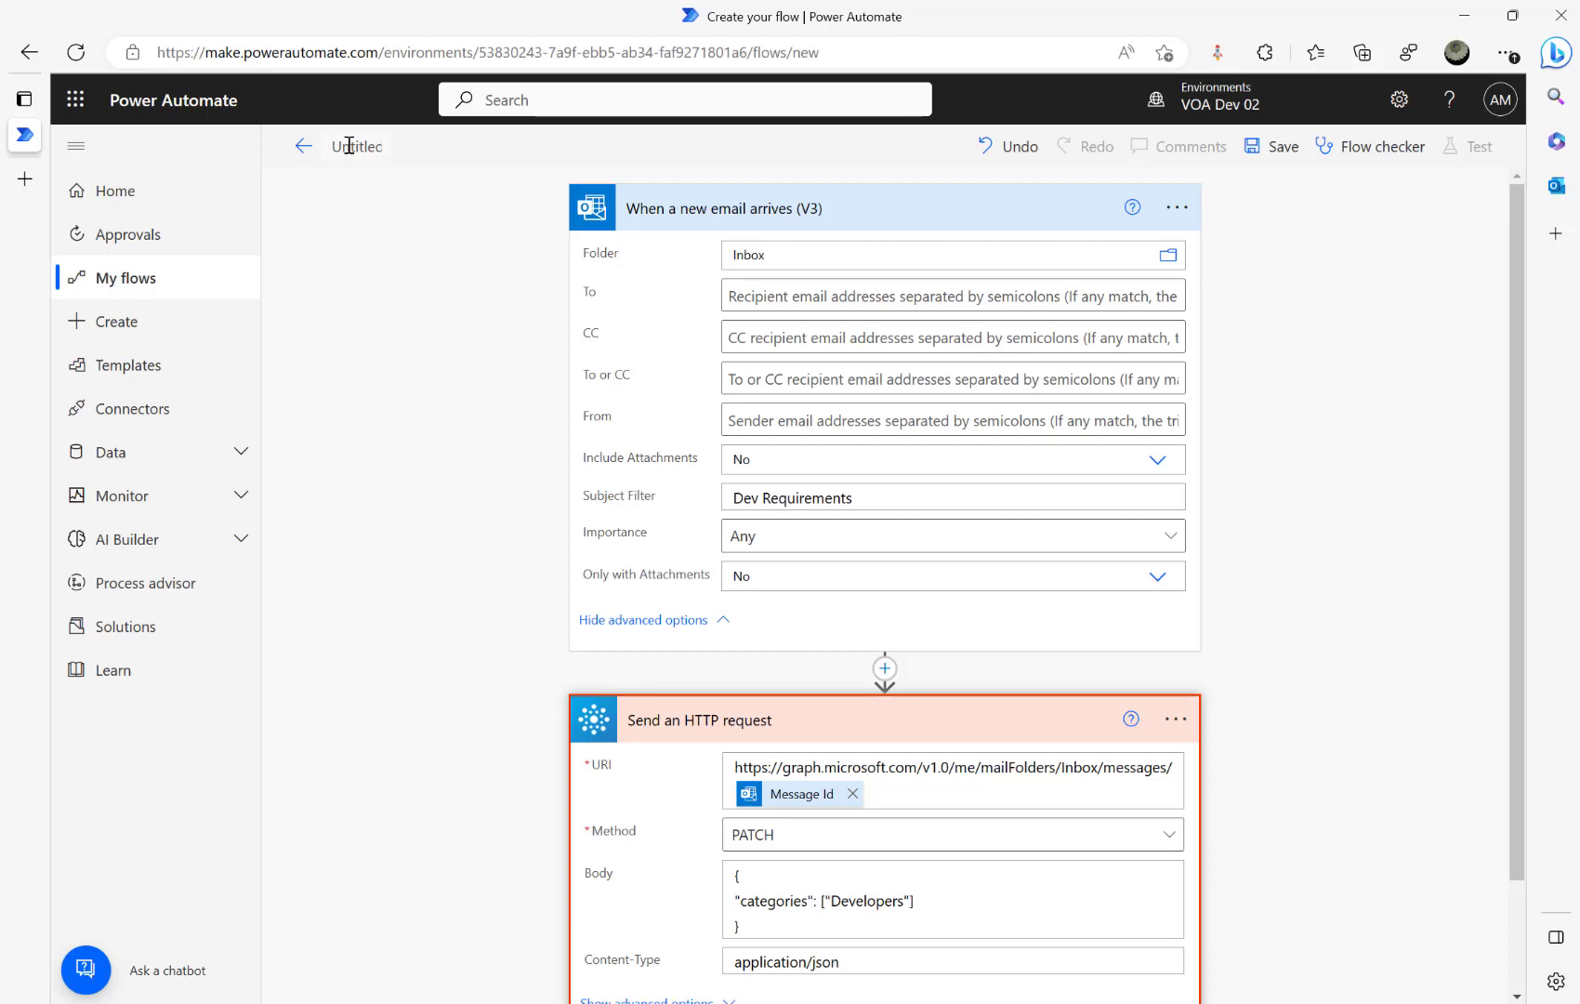
pyautogui.hotkey('ctrl', 'a')
pyautogui.press('BackSpace')
pyautogui.write('Demo E')
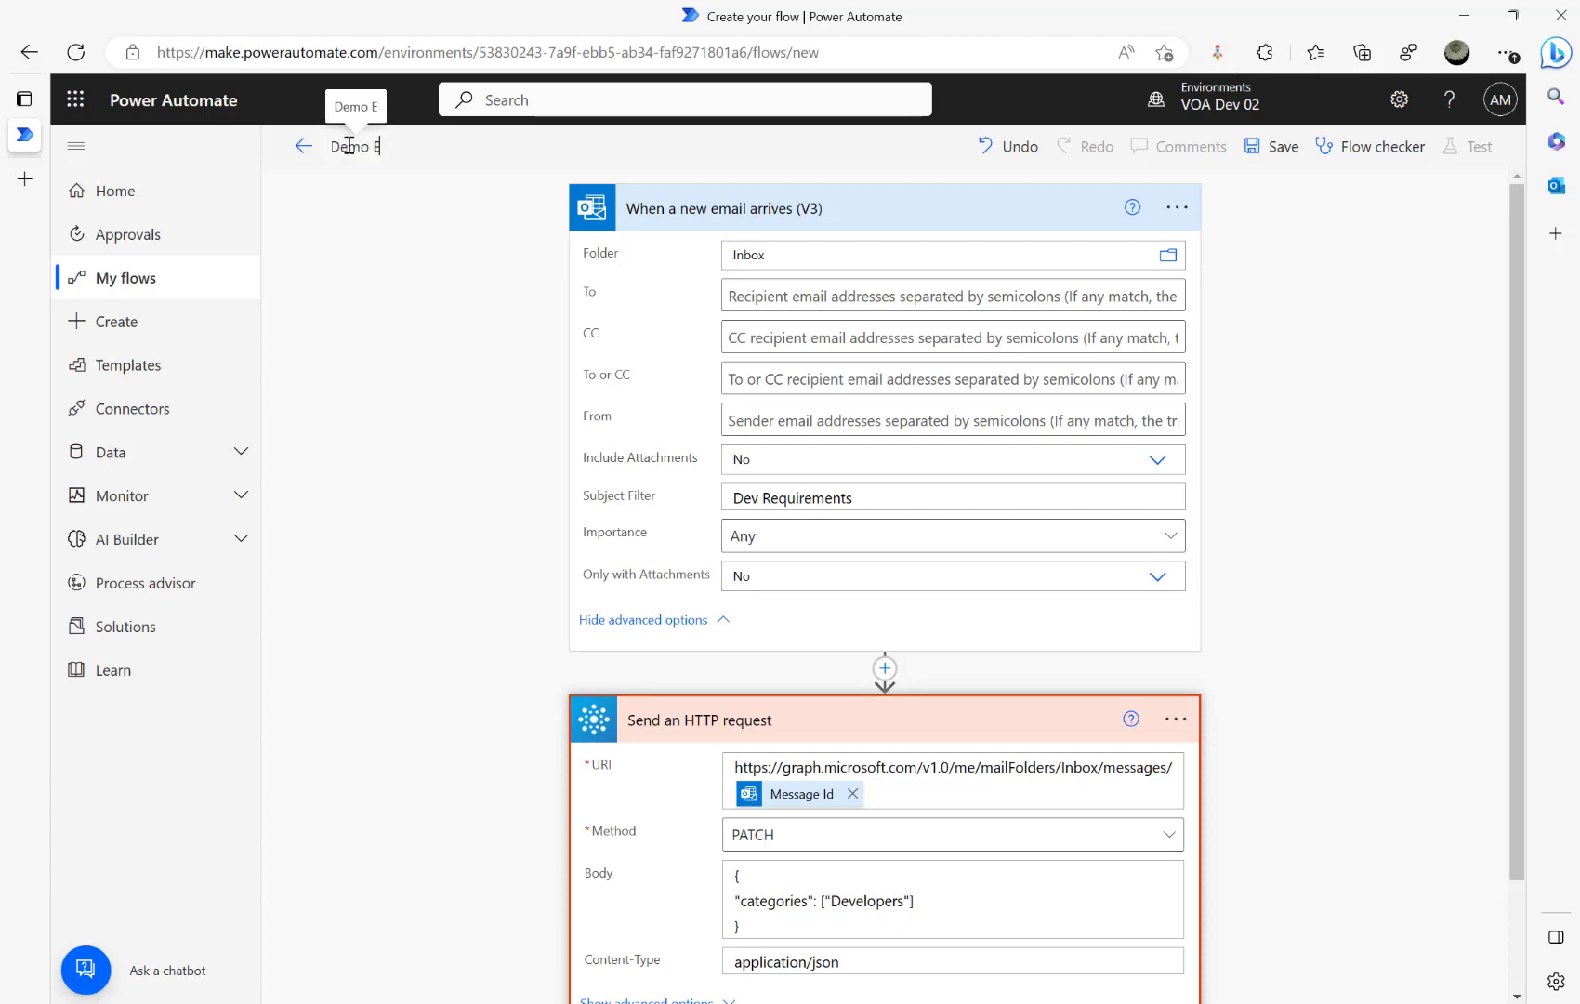
pyautogui.write('mail assi')
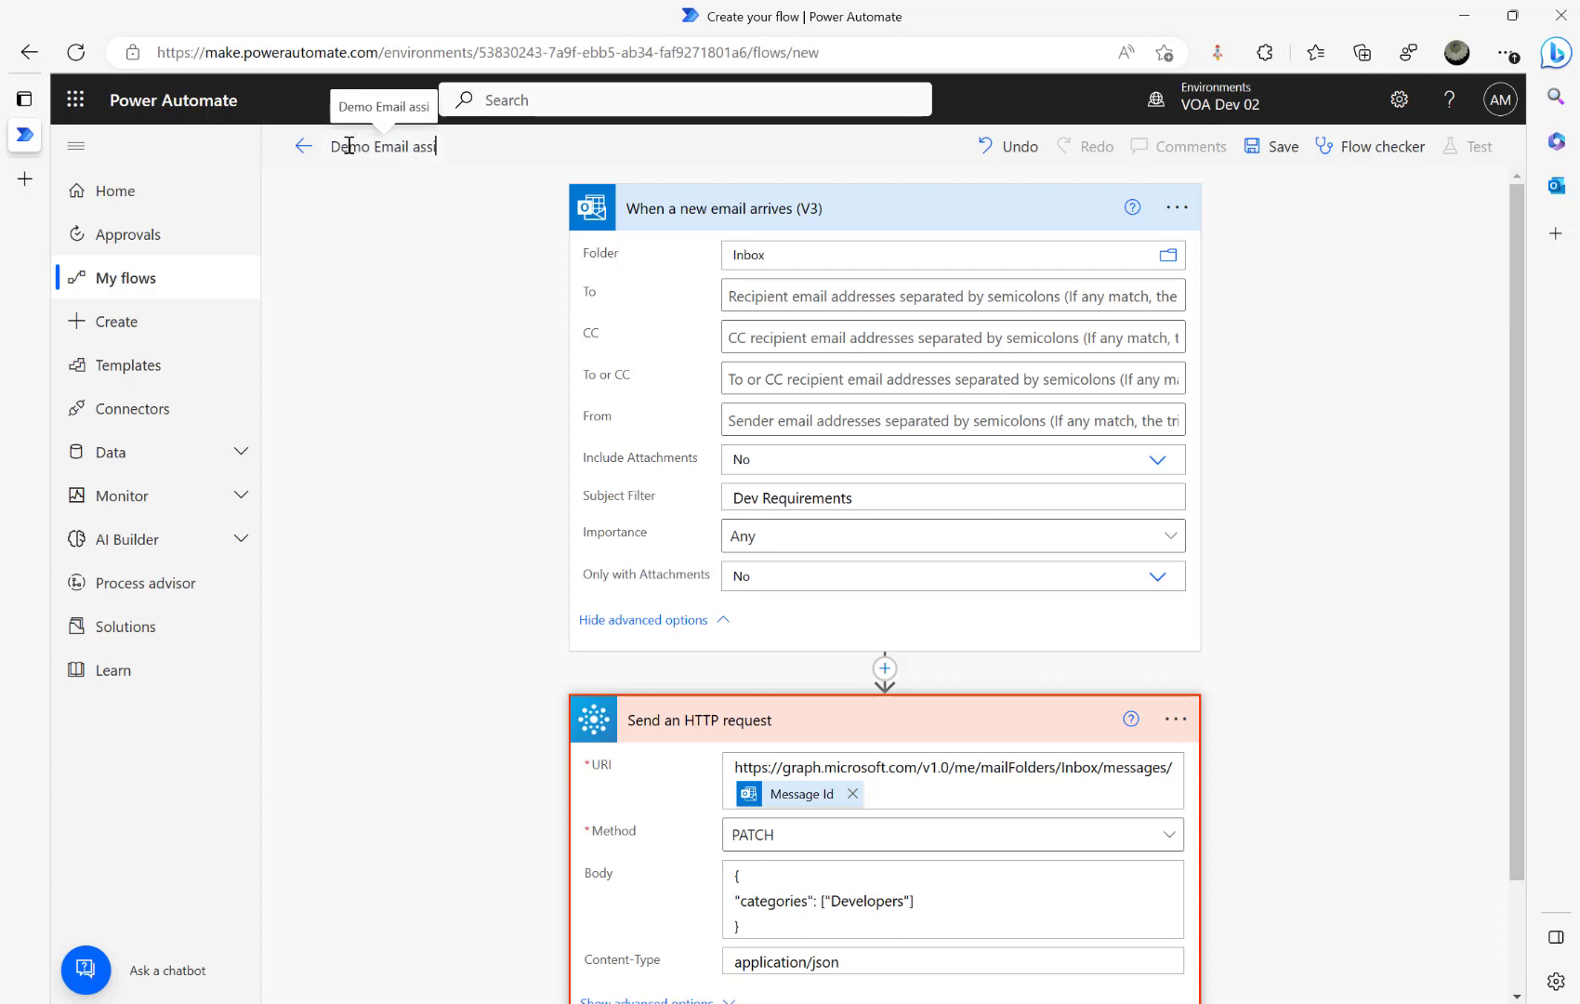
pyautogui.write('gn categ')
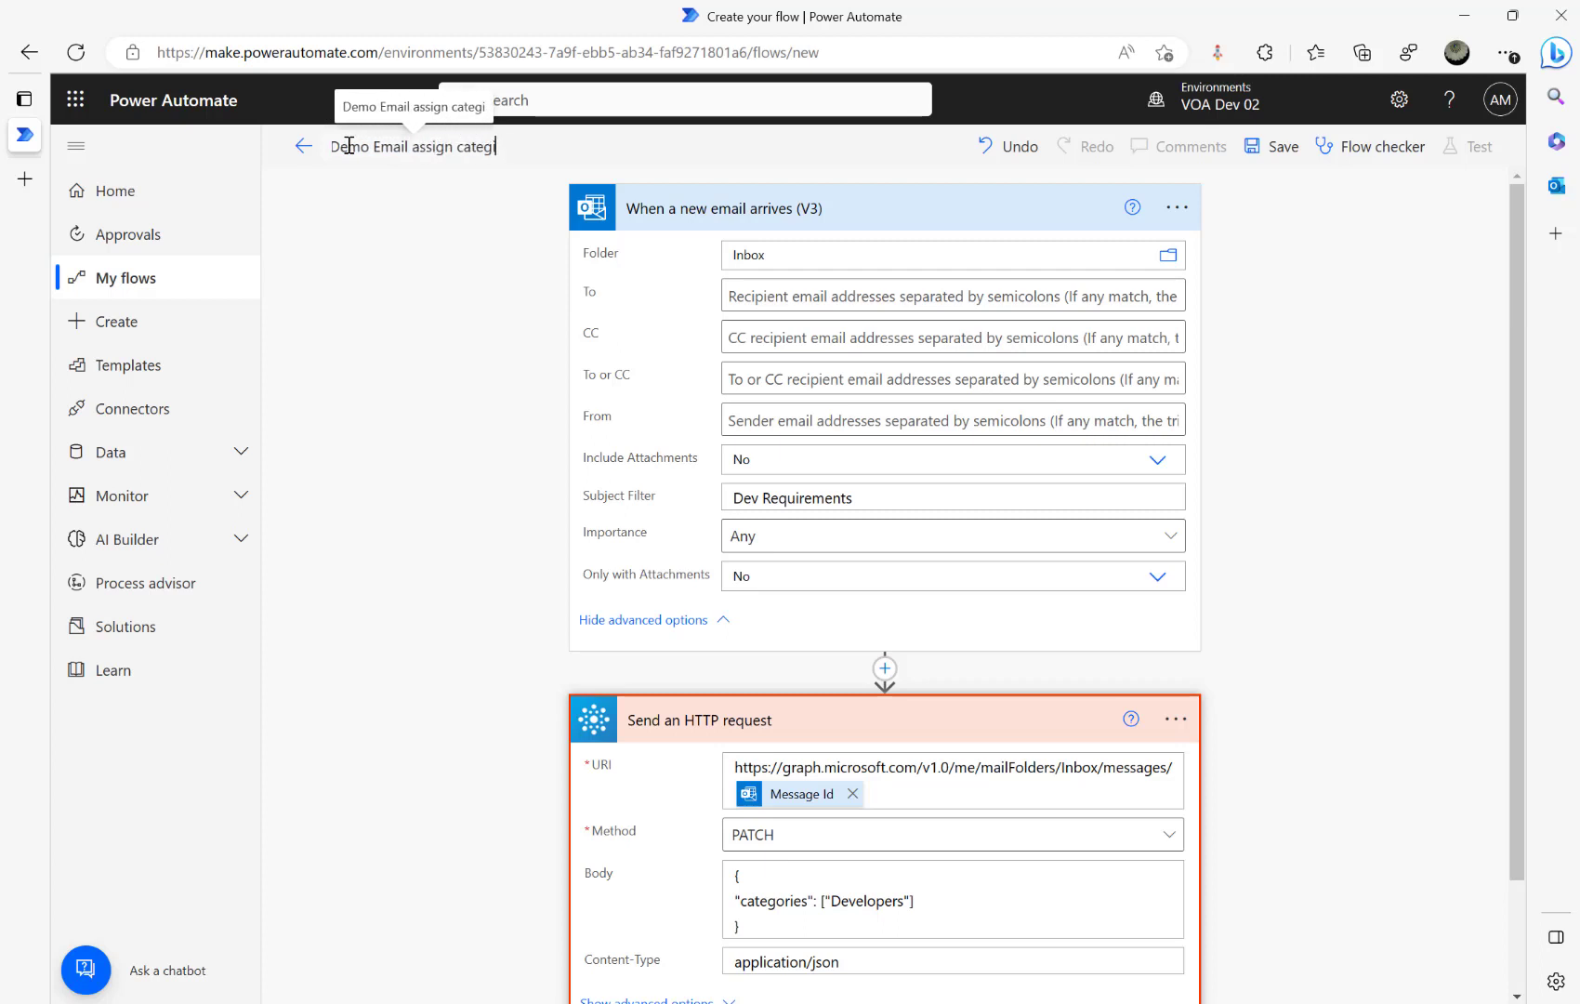
pyautogui.write('ory')
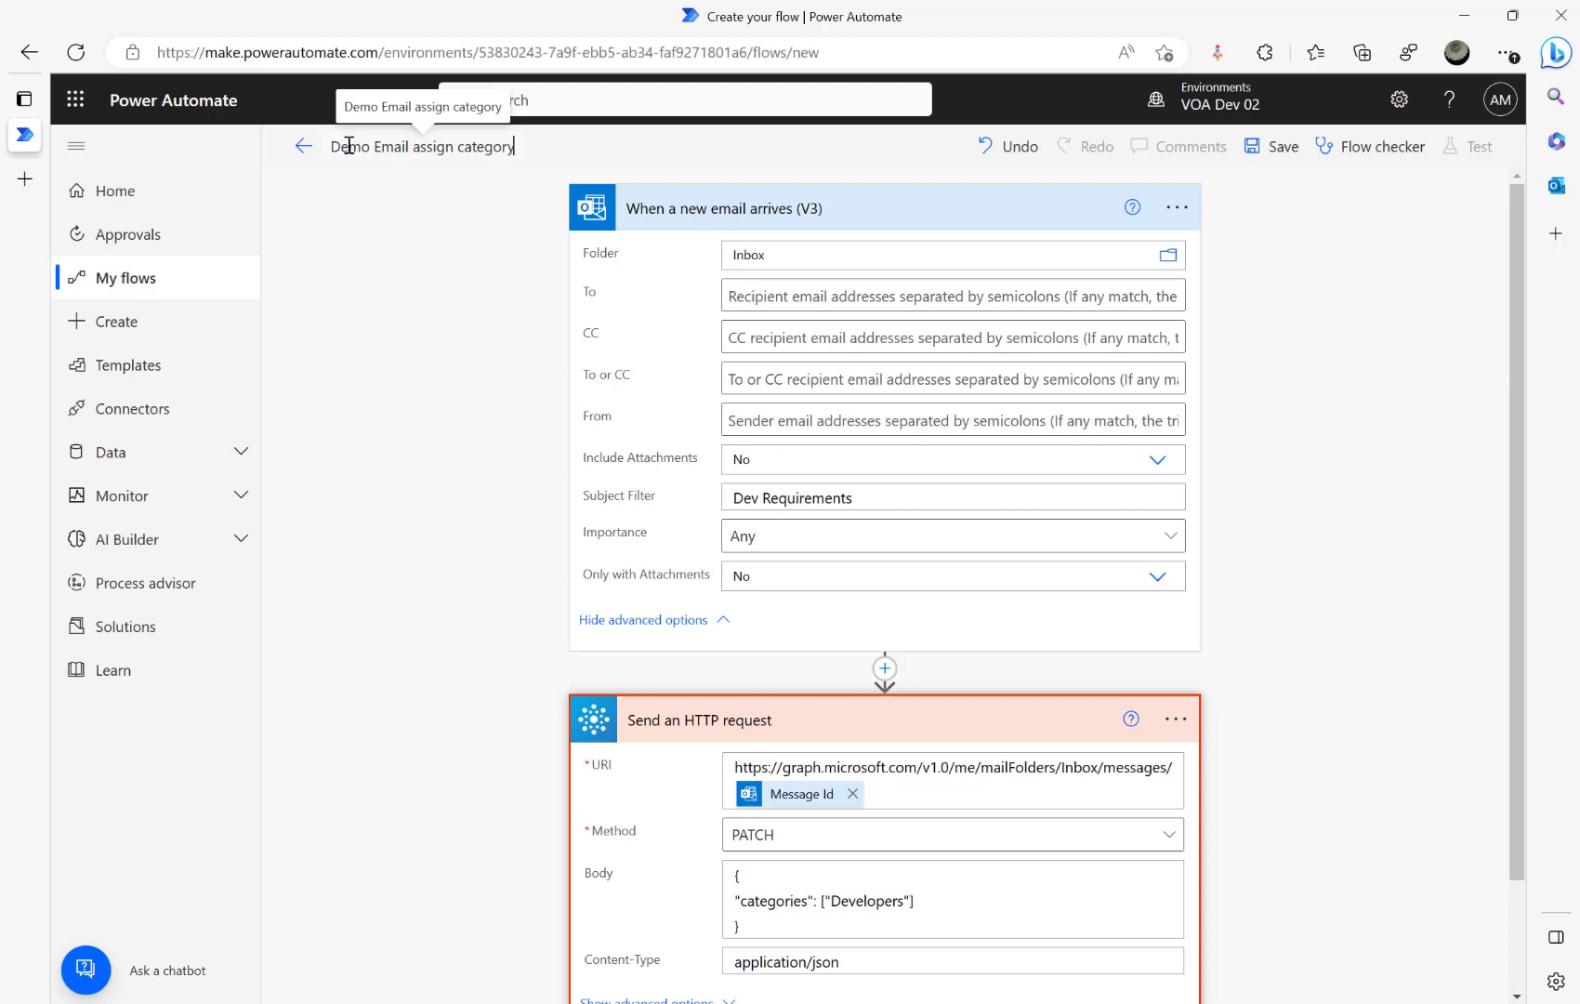
pyautogui.click(1280, 149)
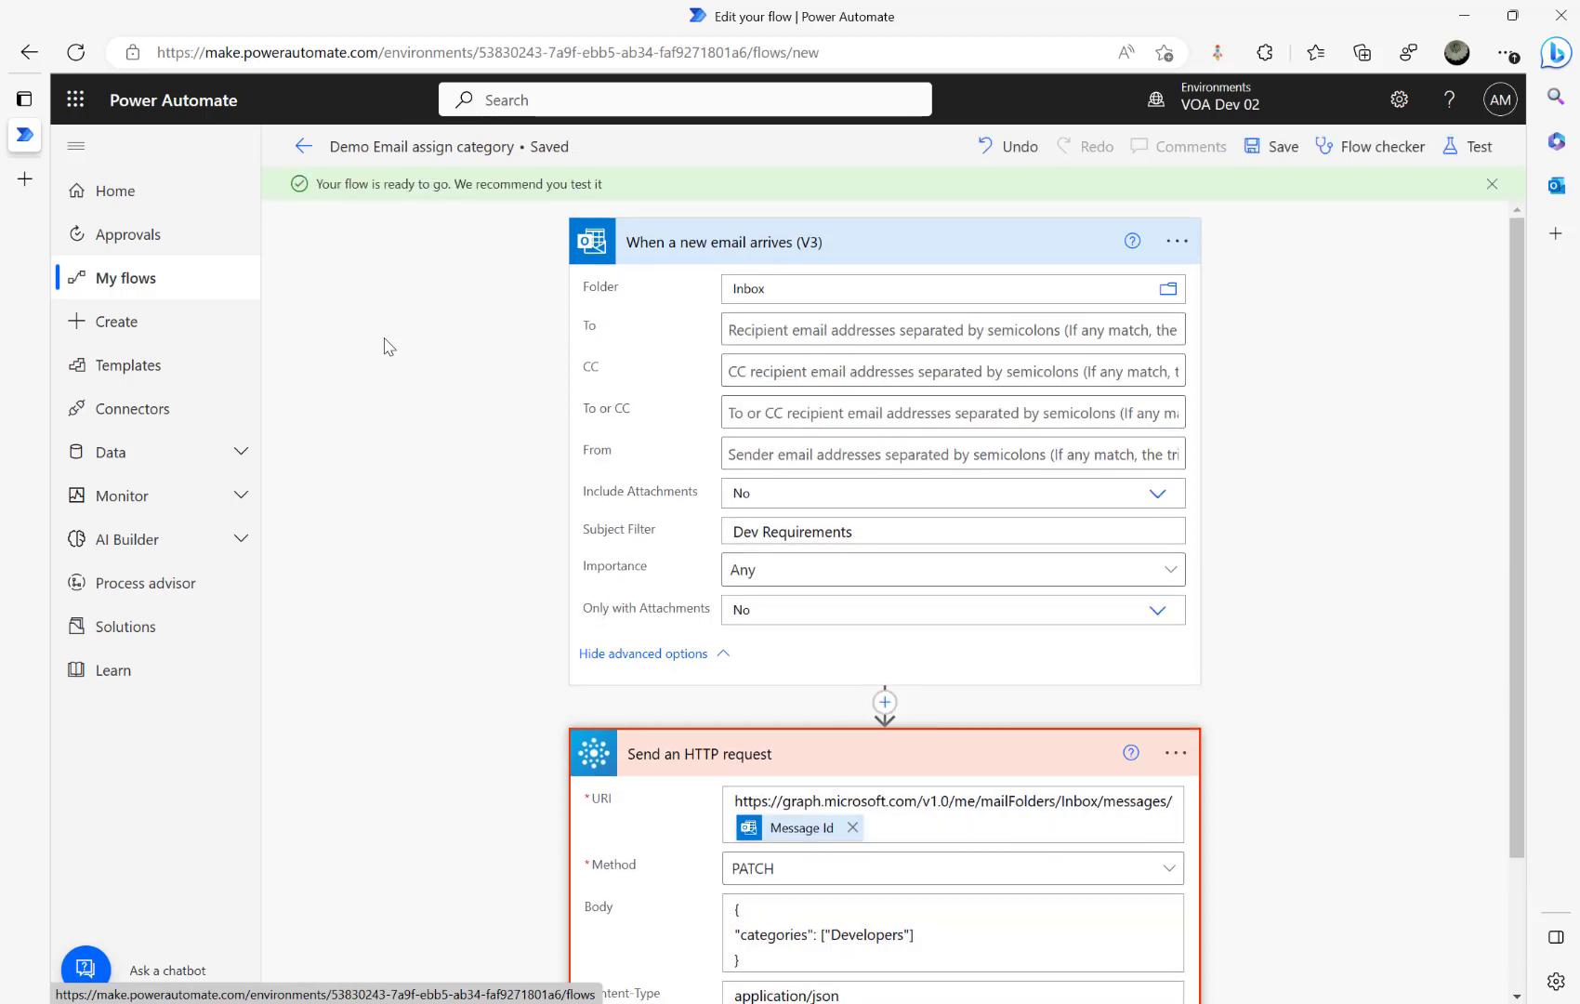
# Test the flow manually, and view the incoming "Dev Requirements" email before returning to the run history
pyautogui.click(1468, 149)
pyautogui.click(1248, 198)
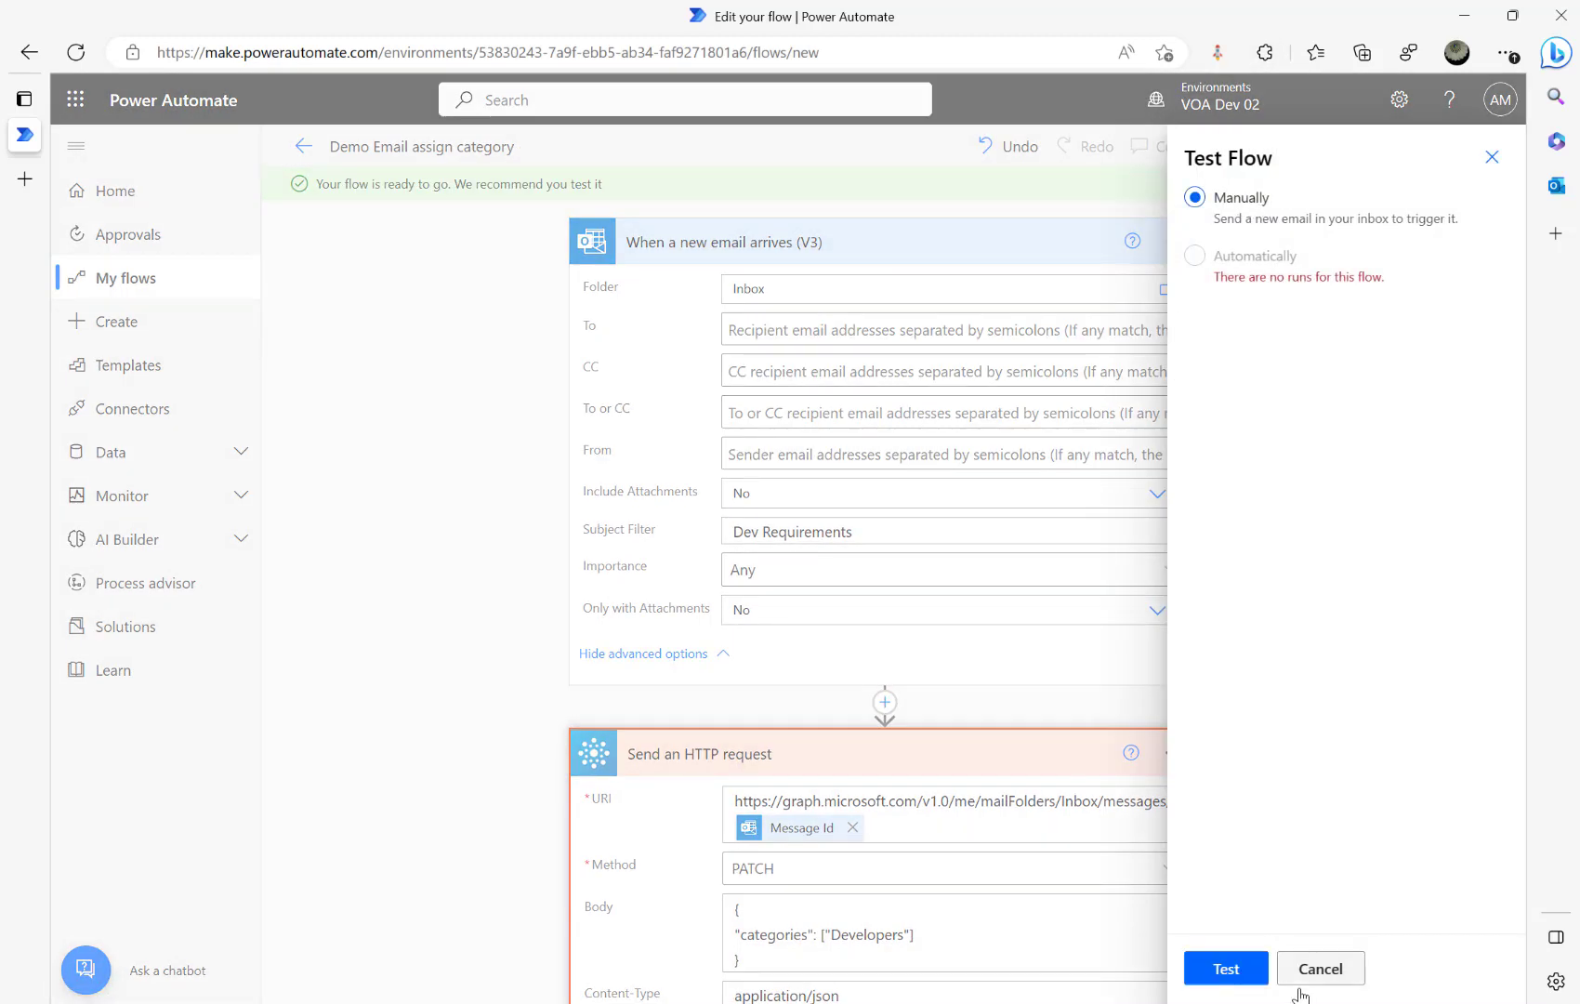
pyautogui.click(1226, 969)
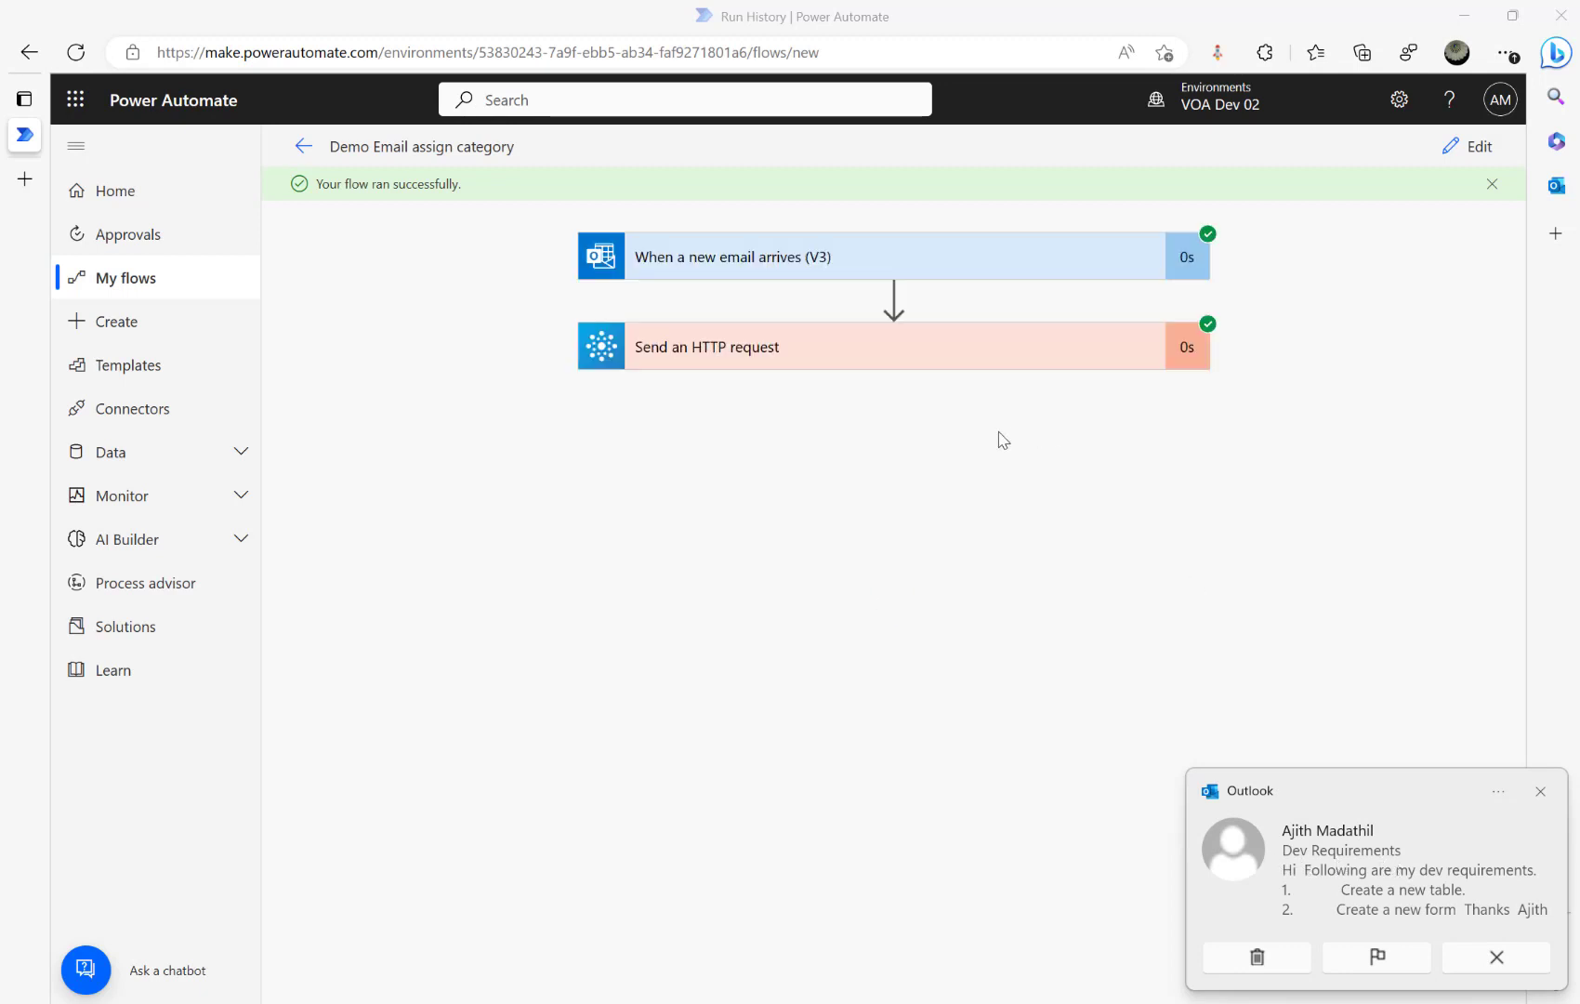
pyautogui.click(1366, 876)
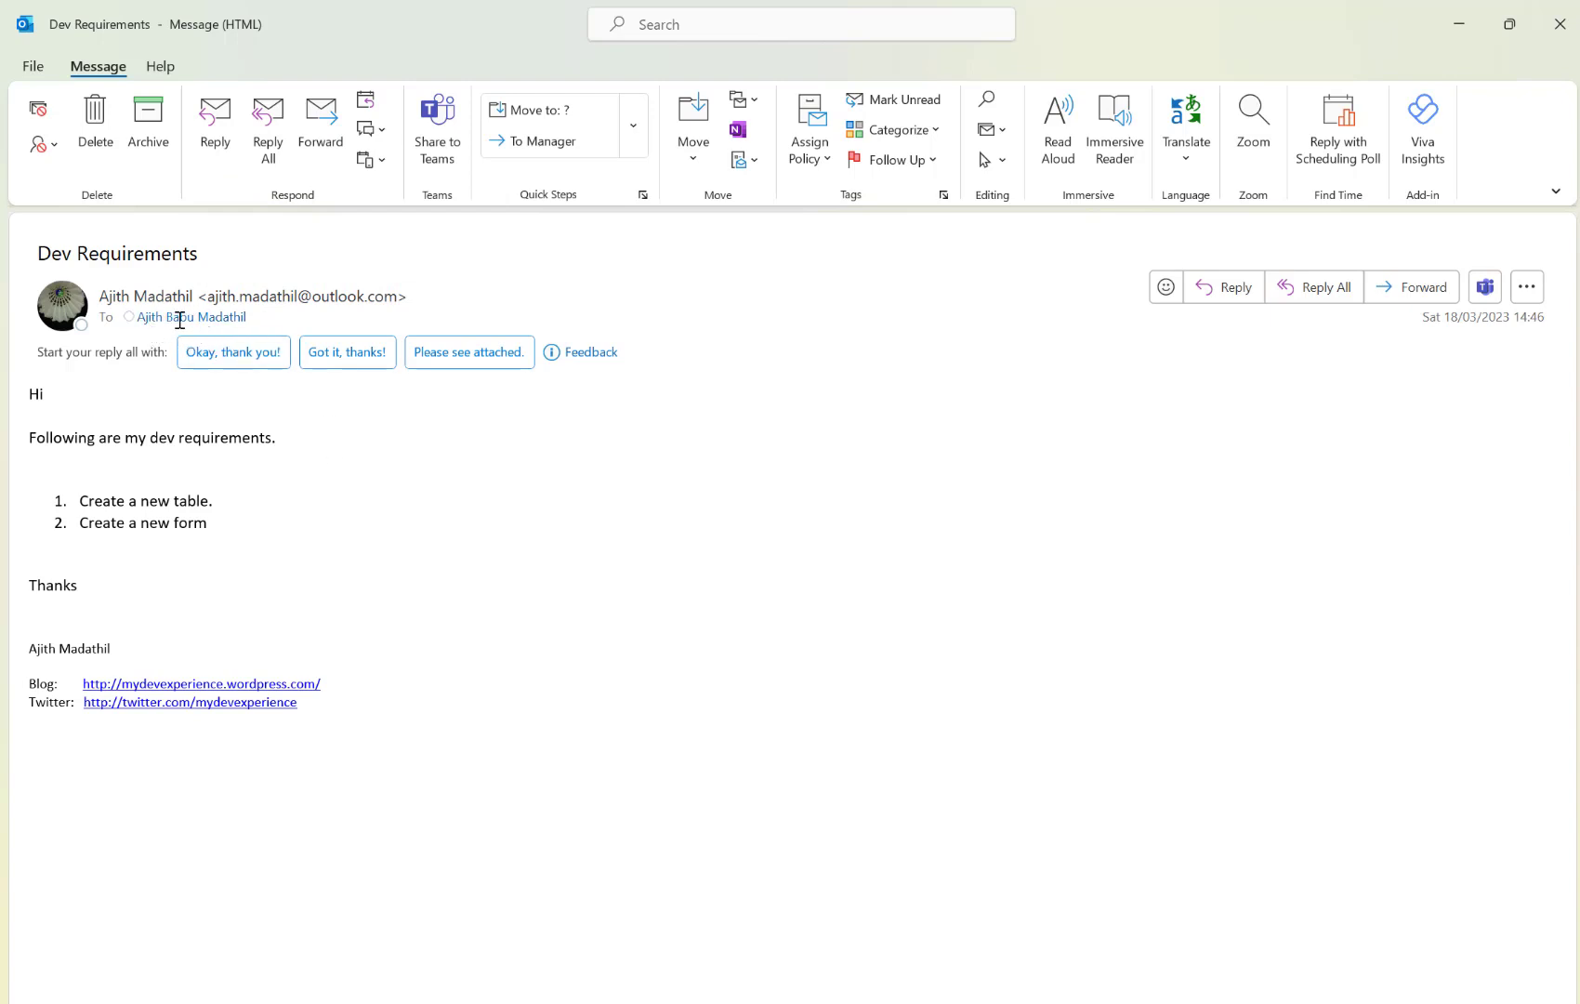
pyautogui.click(1560, 23)
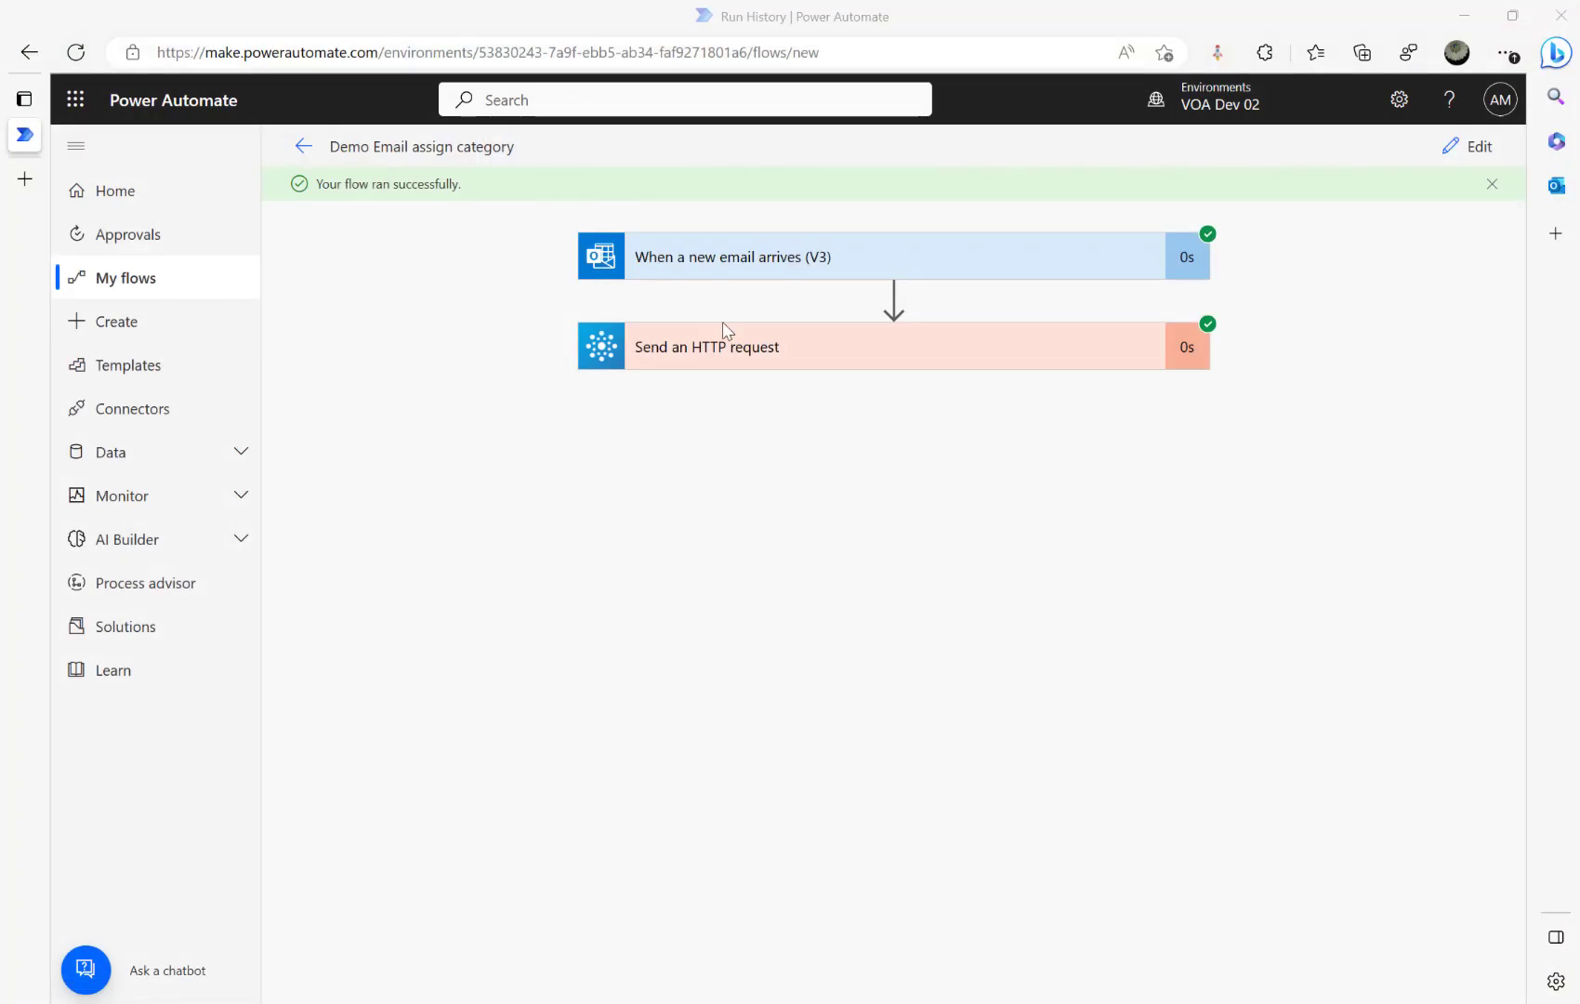
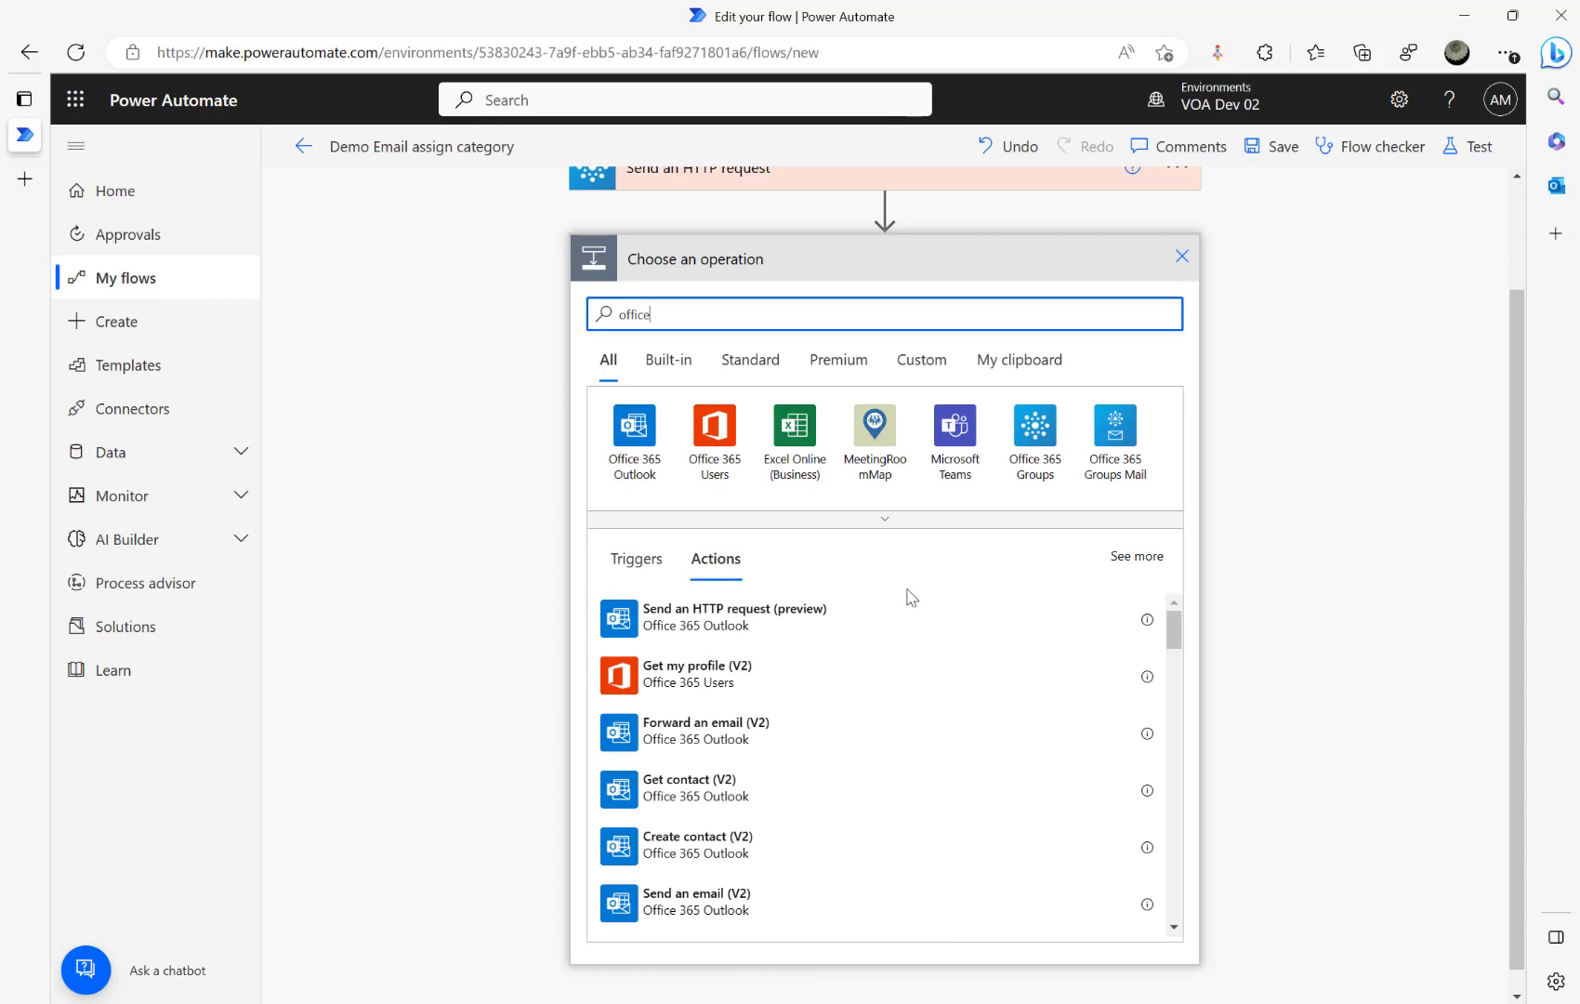
# Add the Office 365 Groups action "Send an HTTP request V2 (preview)" after the existing HTTP request
pyautogui.click(1047, 456)
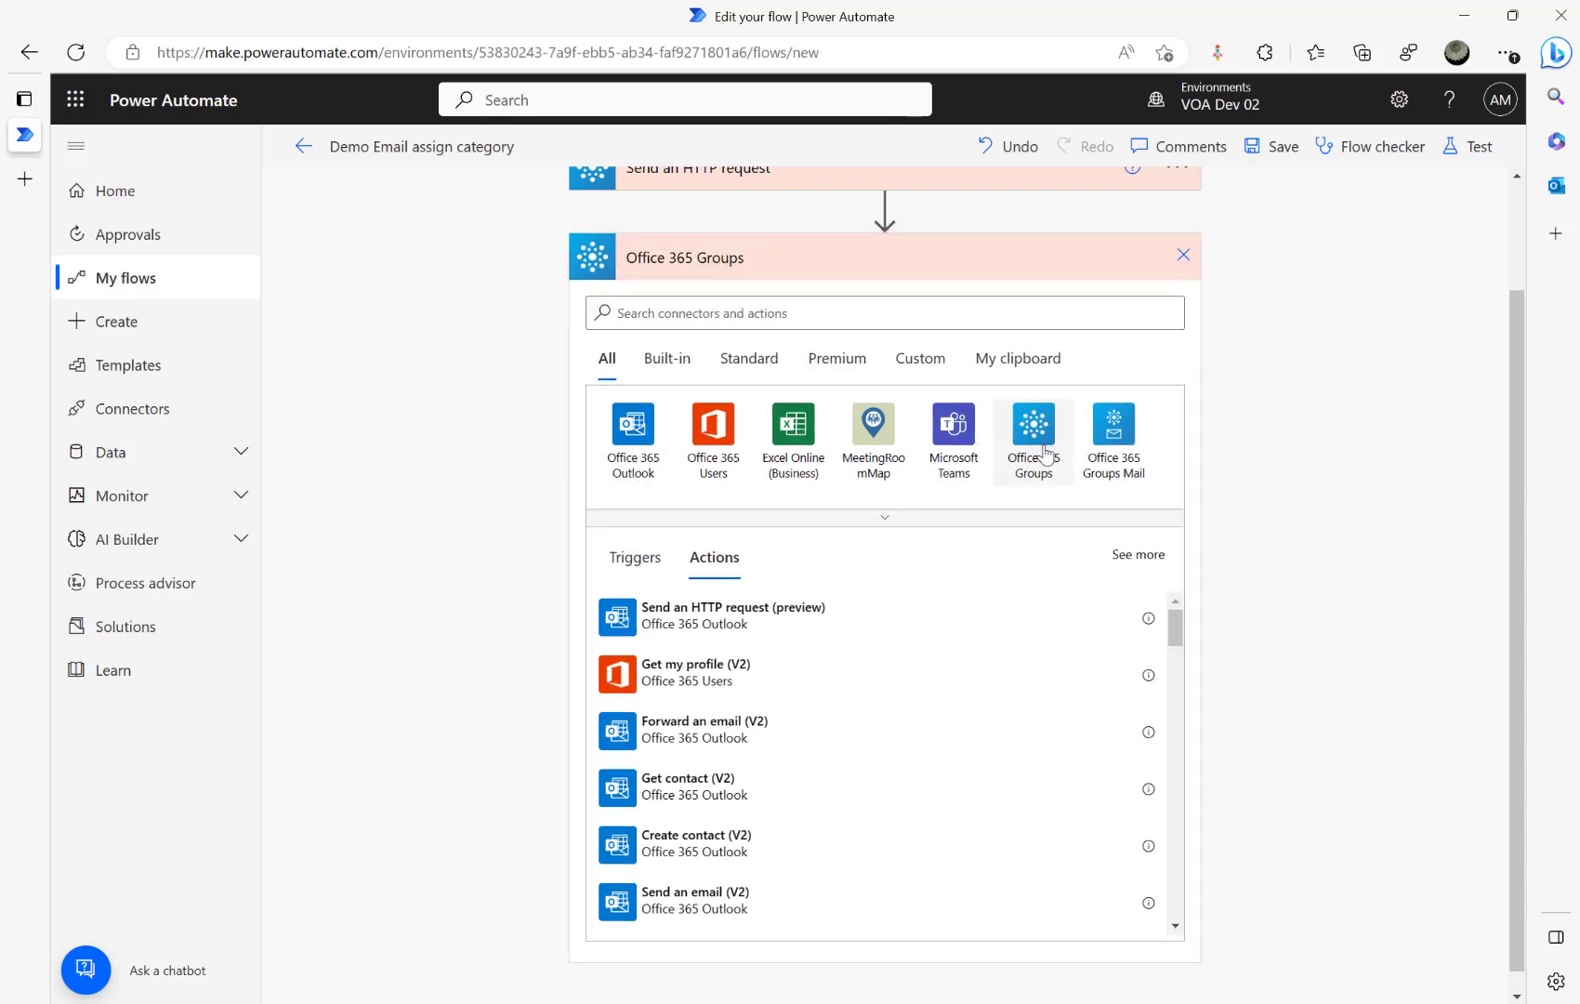
pyautogui.click(727, 665)
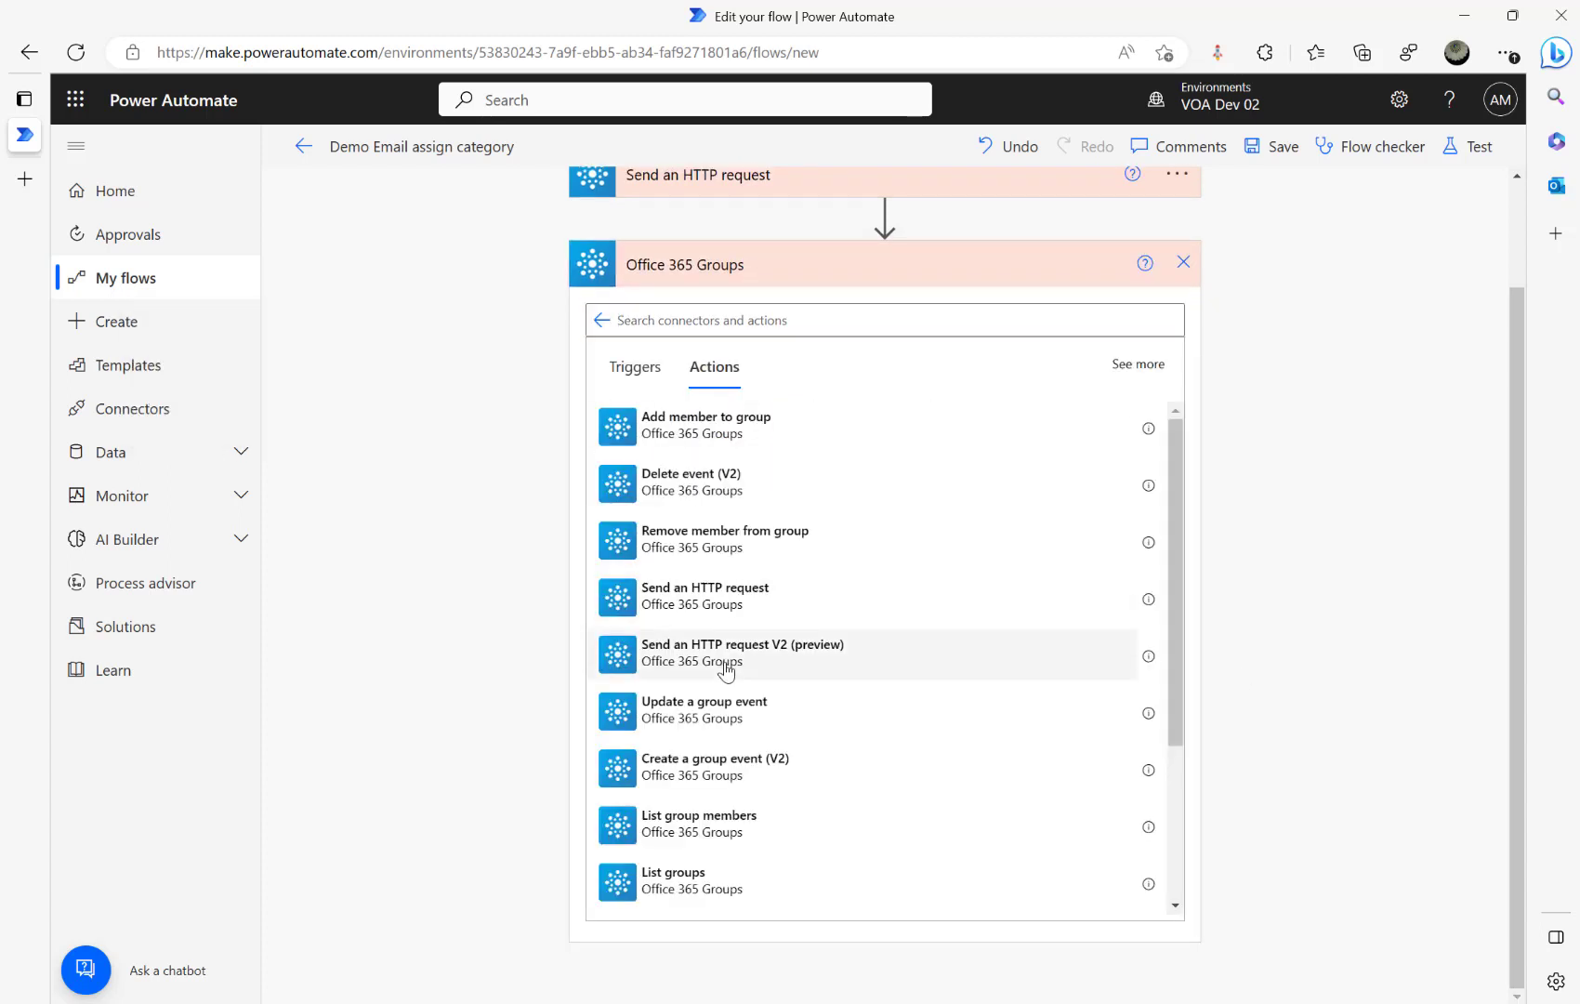
pyautogui.click(727, 666)
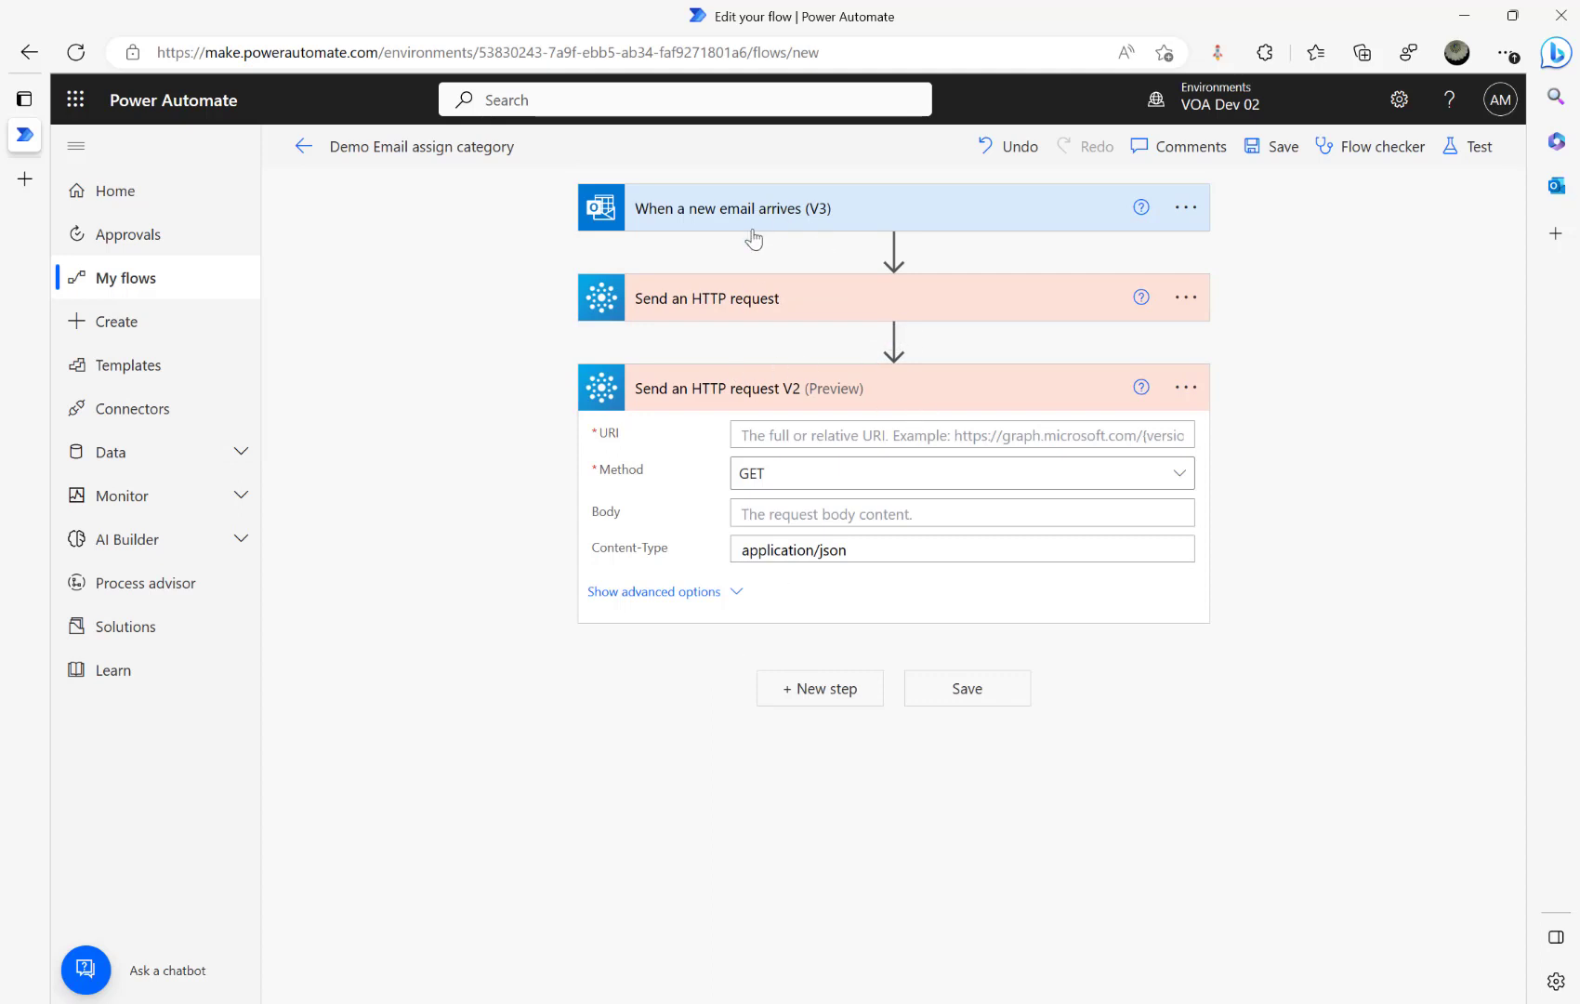
# Copy the full URI, including the Message Id token, from the first HTTP request into the V2 action's URI
pyautogui.click(753, 288)
pyautogui.moveTo(894, 370); pyautogui.dragTo(692, 349)
pyautogui.hotkey('ctrl', 'c')
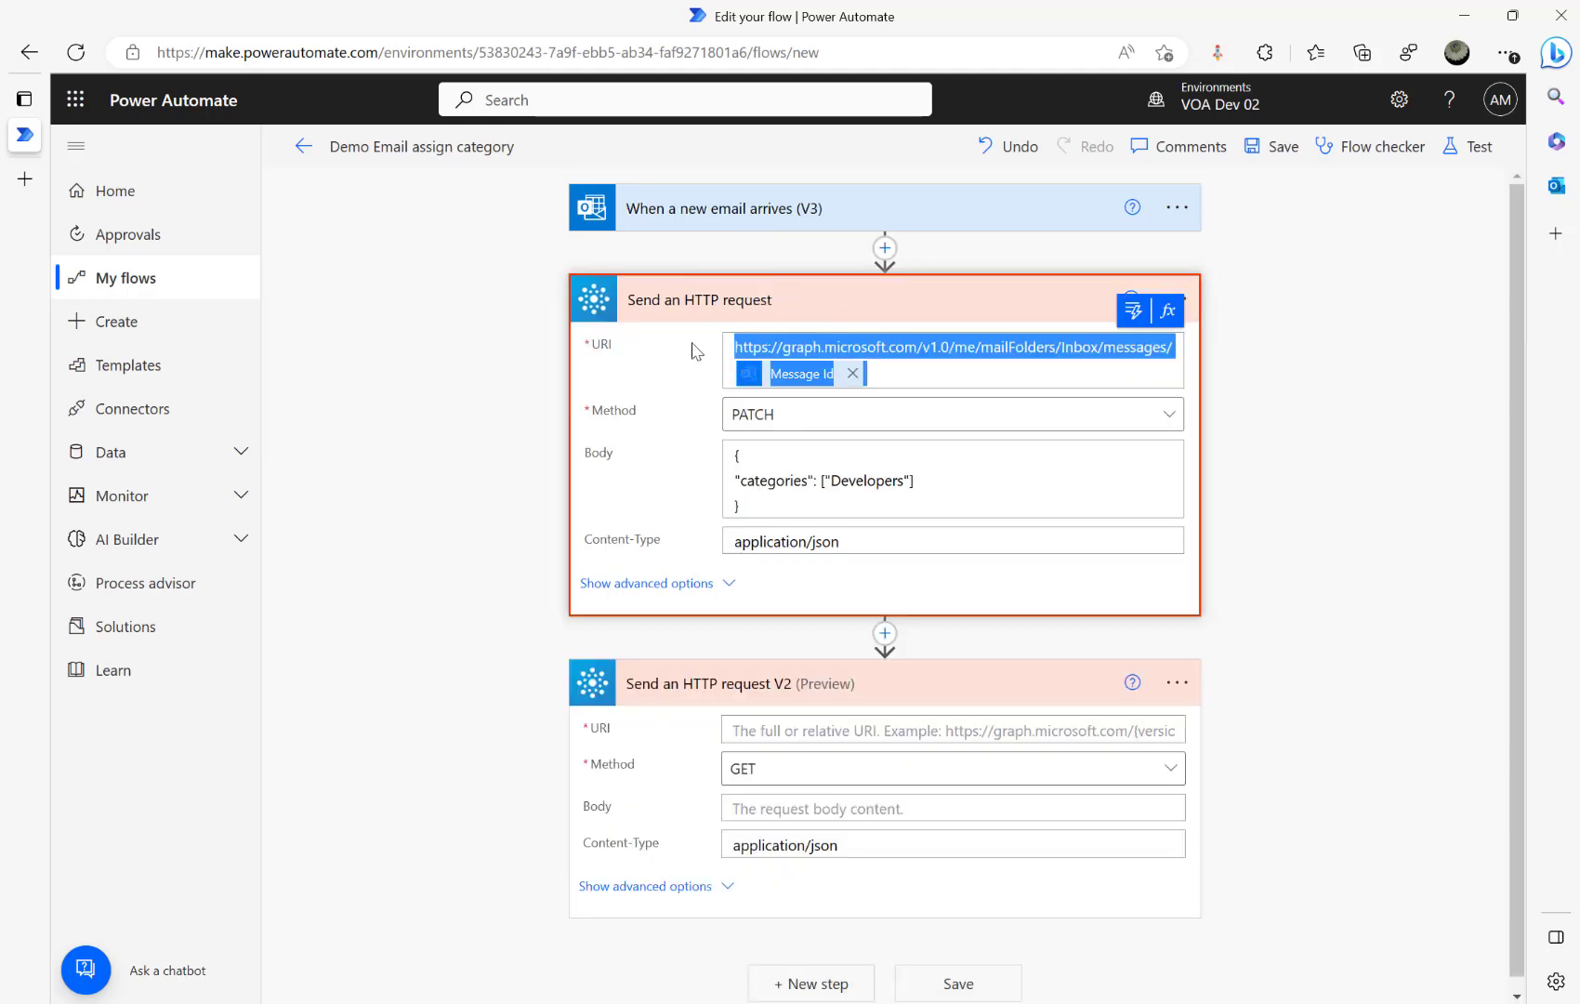
pyautogui.click(853, 731)
pyautogui.hotkey('ctrl', 'v')
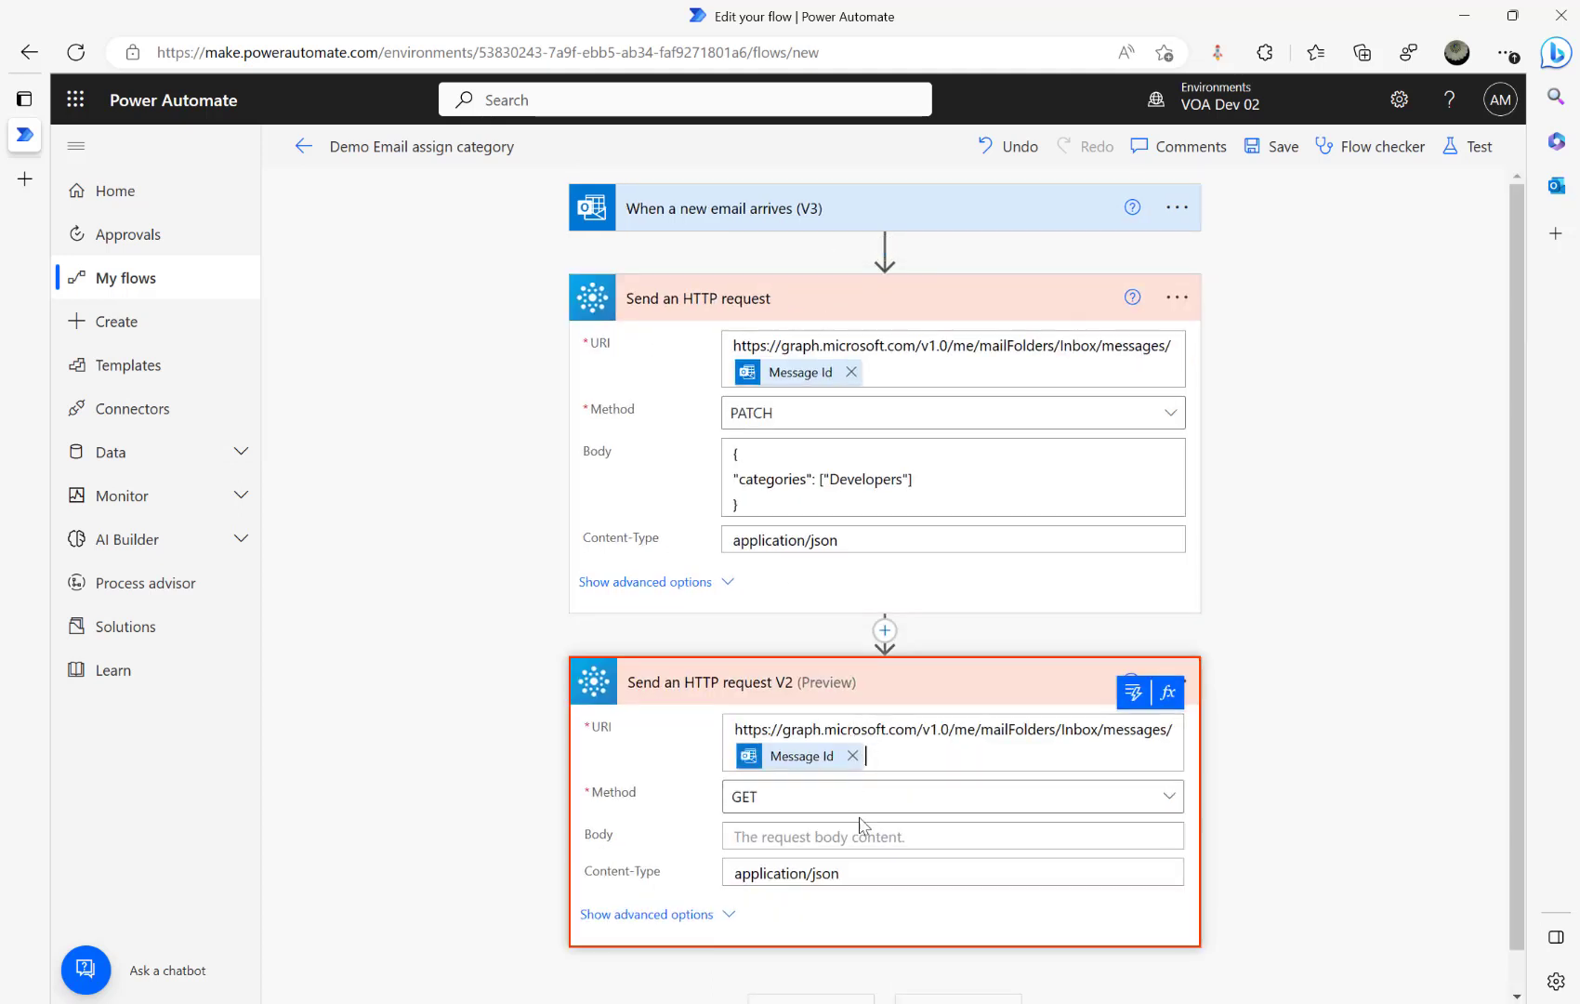
# Set the V2 action's method to PATCH and copy the first request's { "categories": ["Developers"] } body into it
pyautogui.click(854, 798)
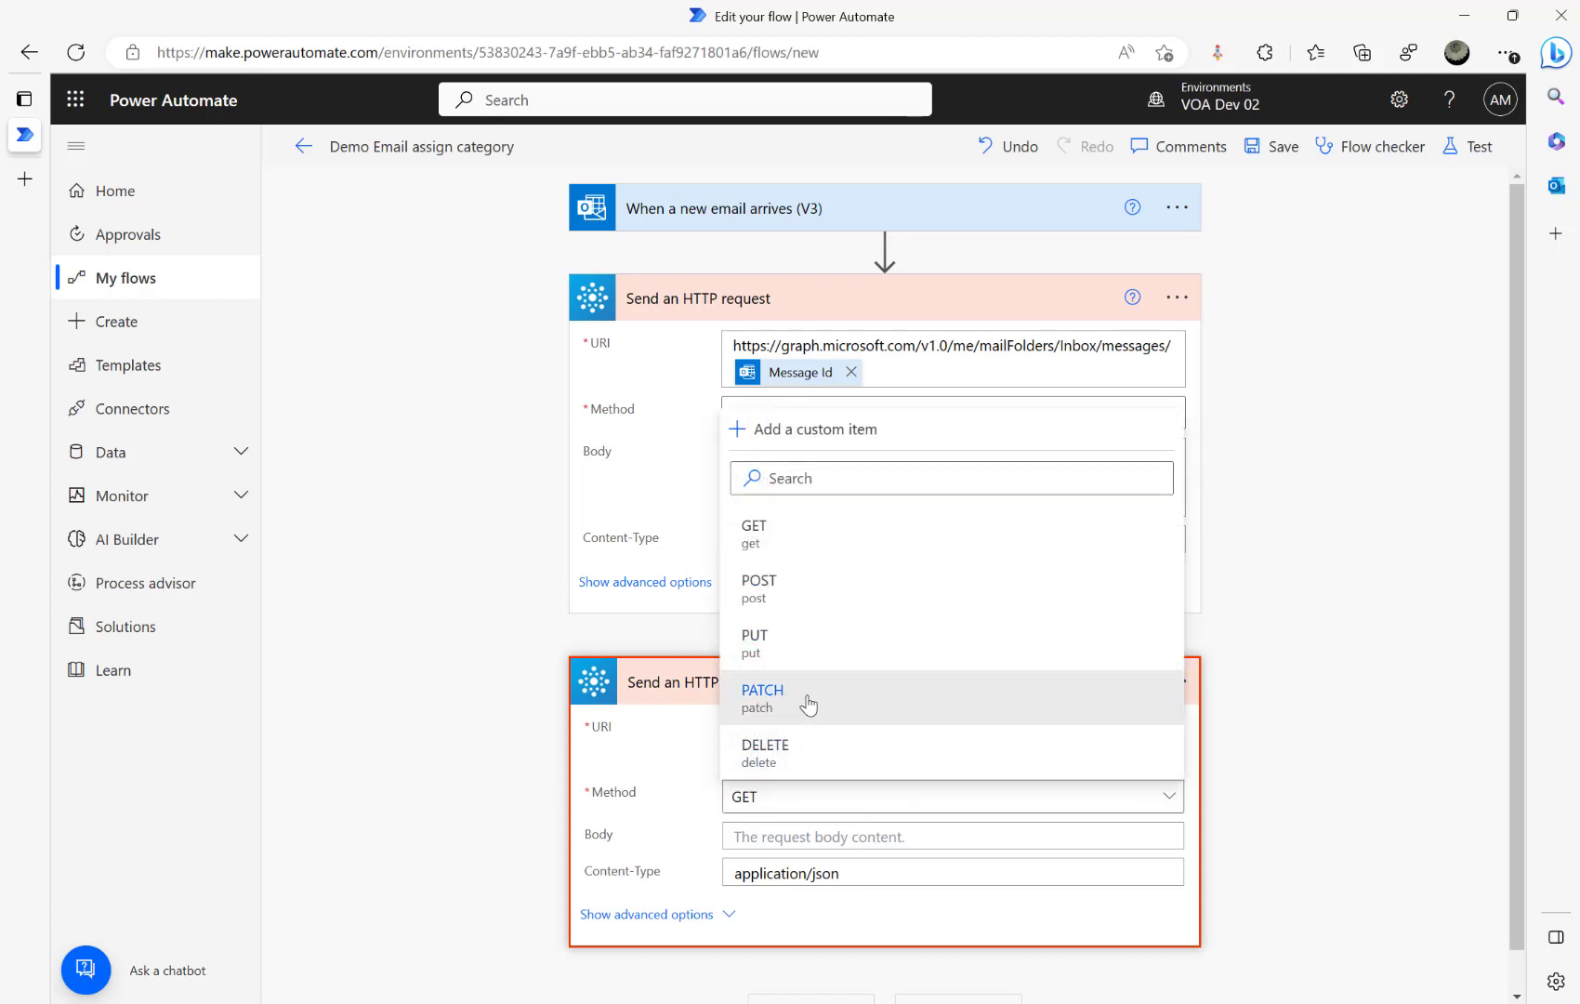
pyautogui.click(808, 700)
pyautogui.click(953, 485)
pyautogui.hotkey('ctrl', 'a')
pyautogui.hotkey('ctrl', 'c')
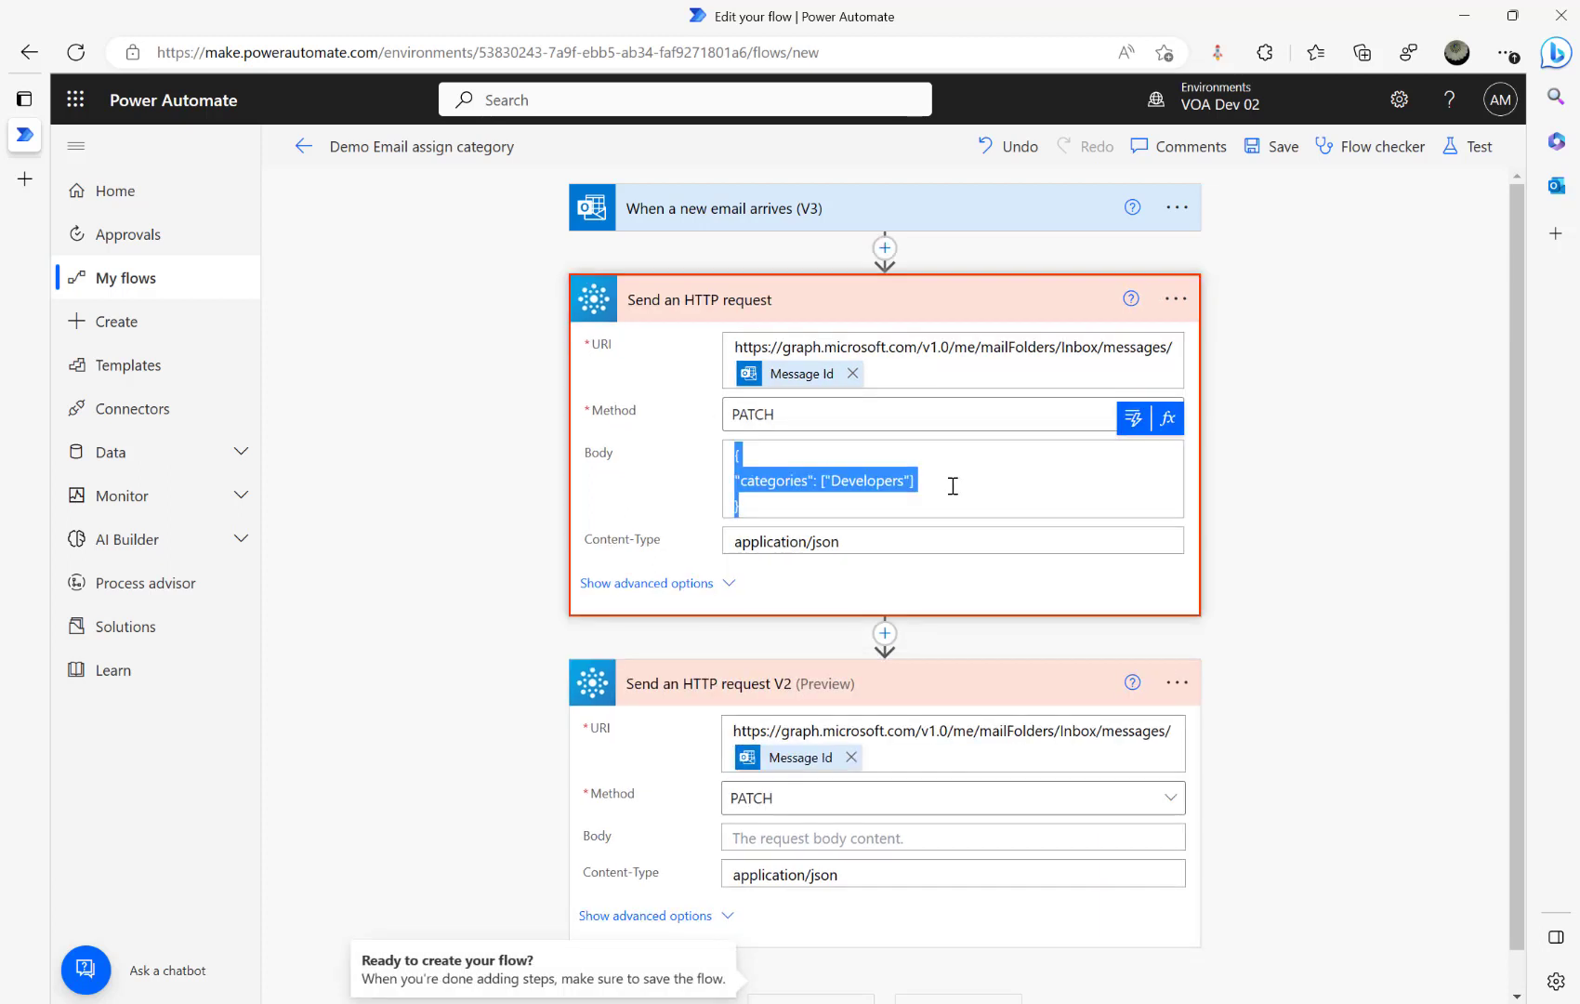
pyautogui.click(809, 843)
pyautogui.hotkey('ctrl', 'v')
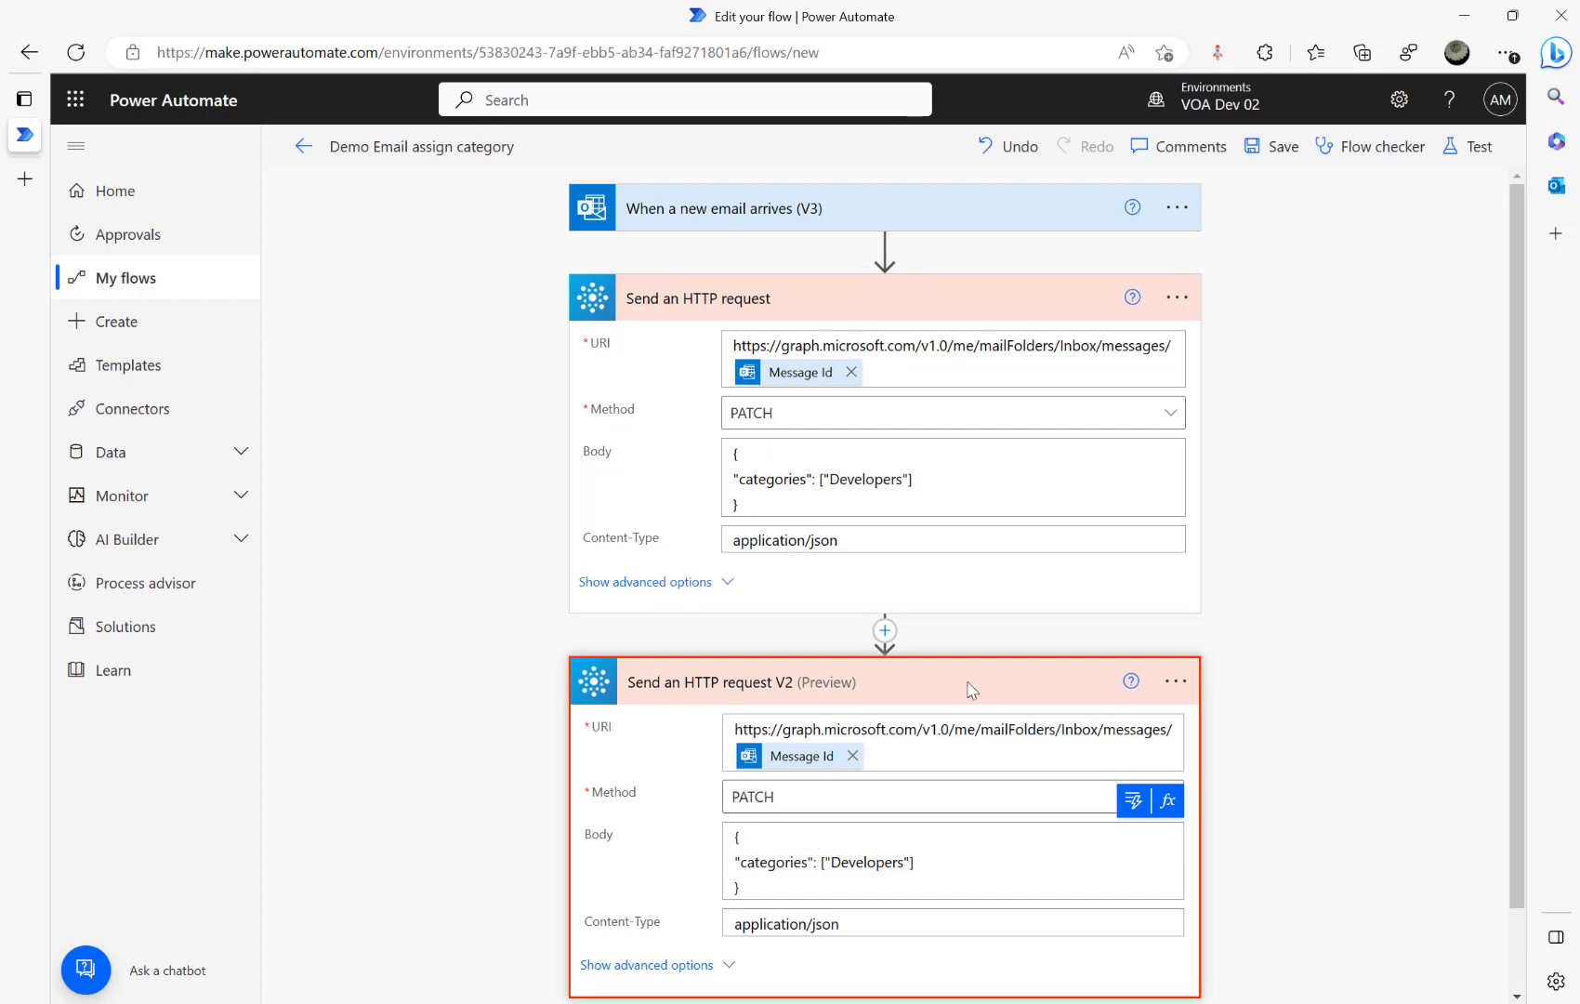
# Save and test the flow automatically, reusing the trigger from the recent succeeded run
pyautogui.click(1476, 167)
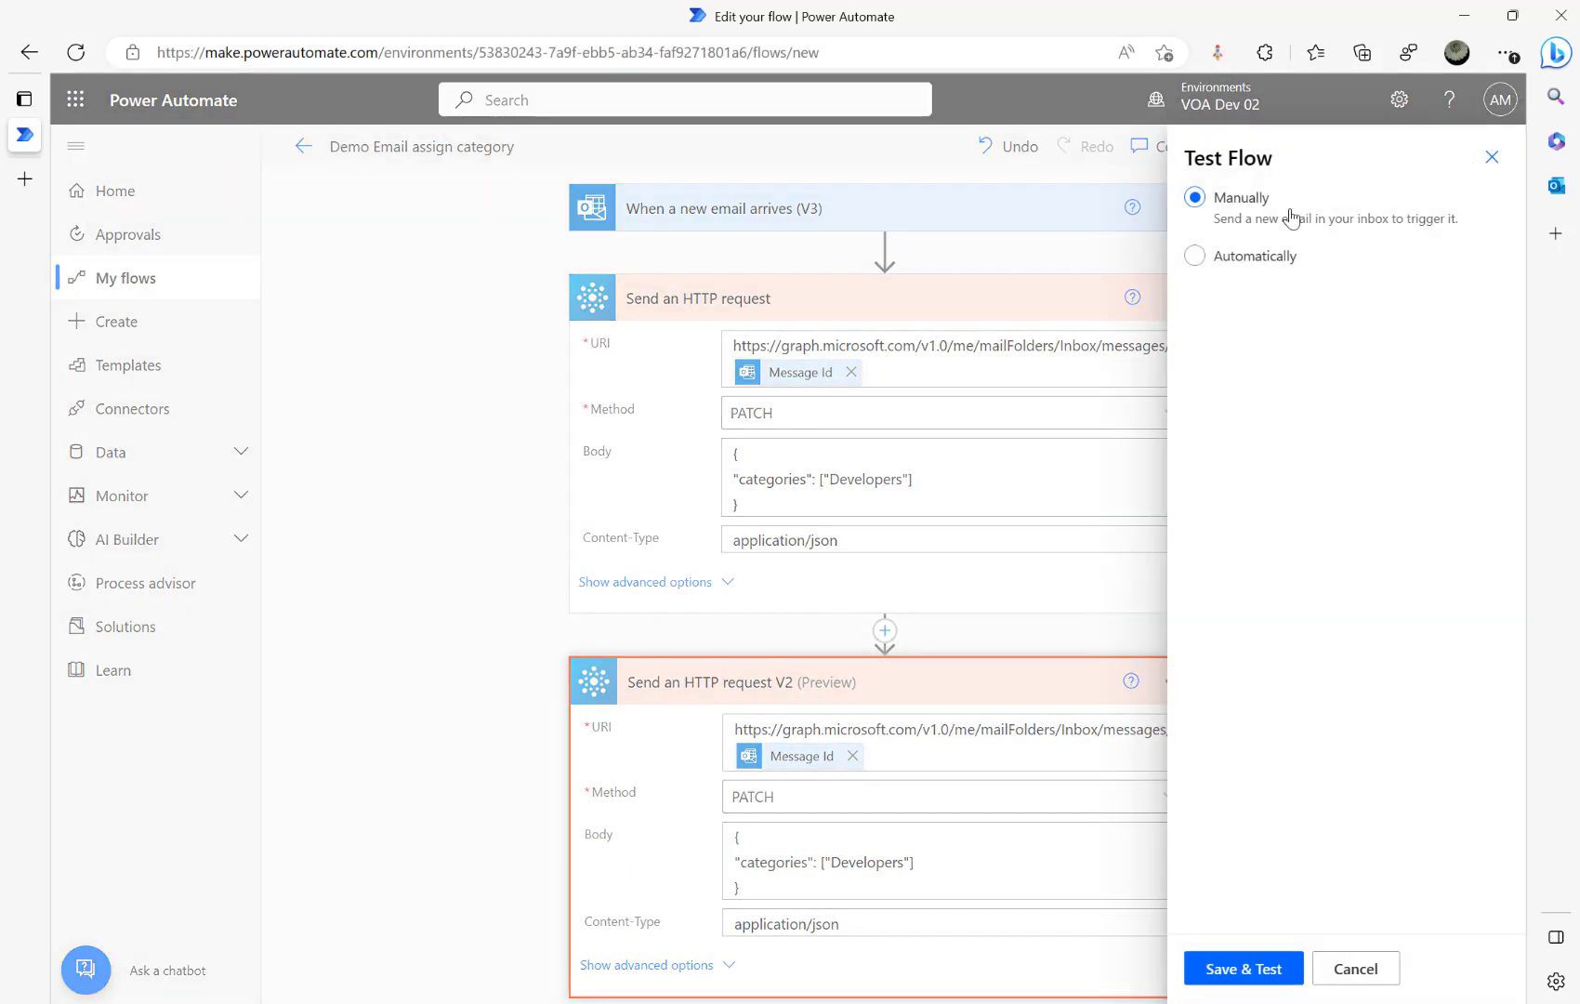
pyautogui.click(1241, 255)
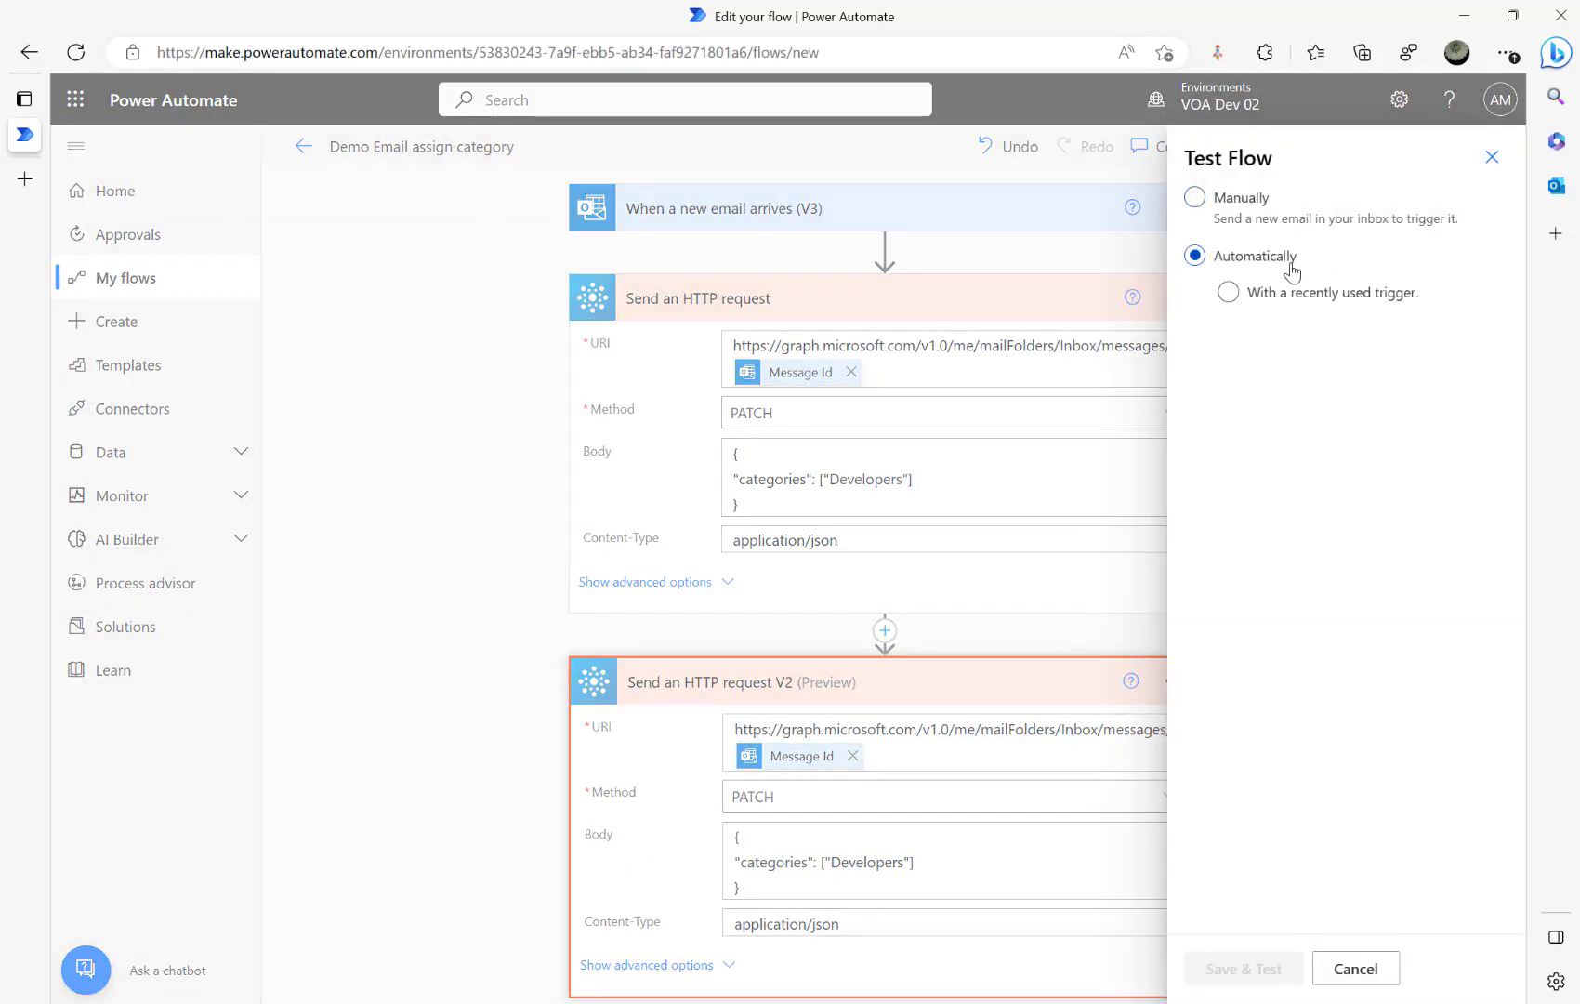
pyautogui.click(1228, 292)
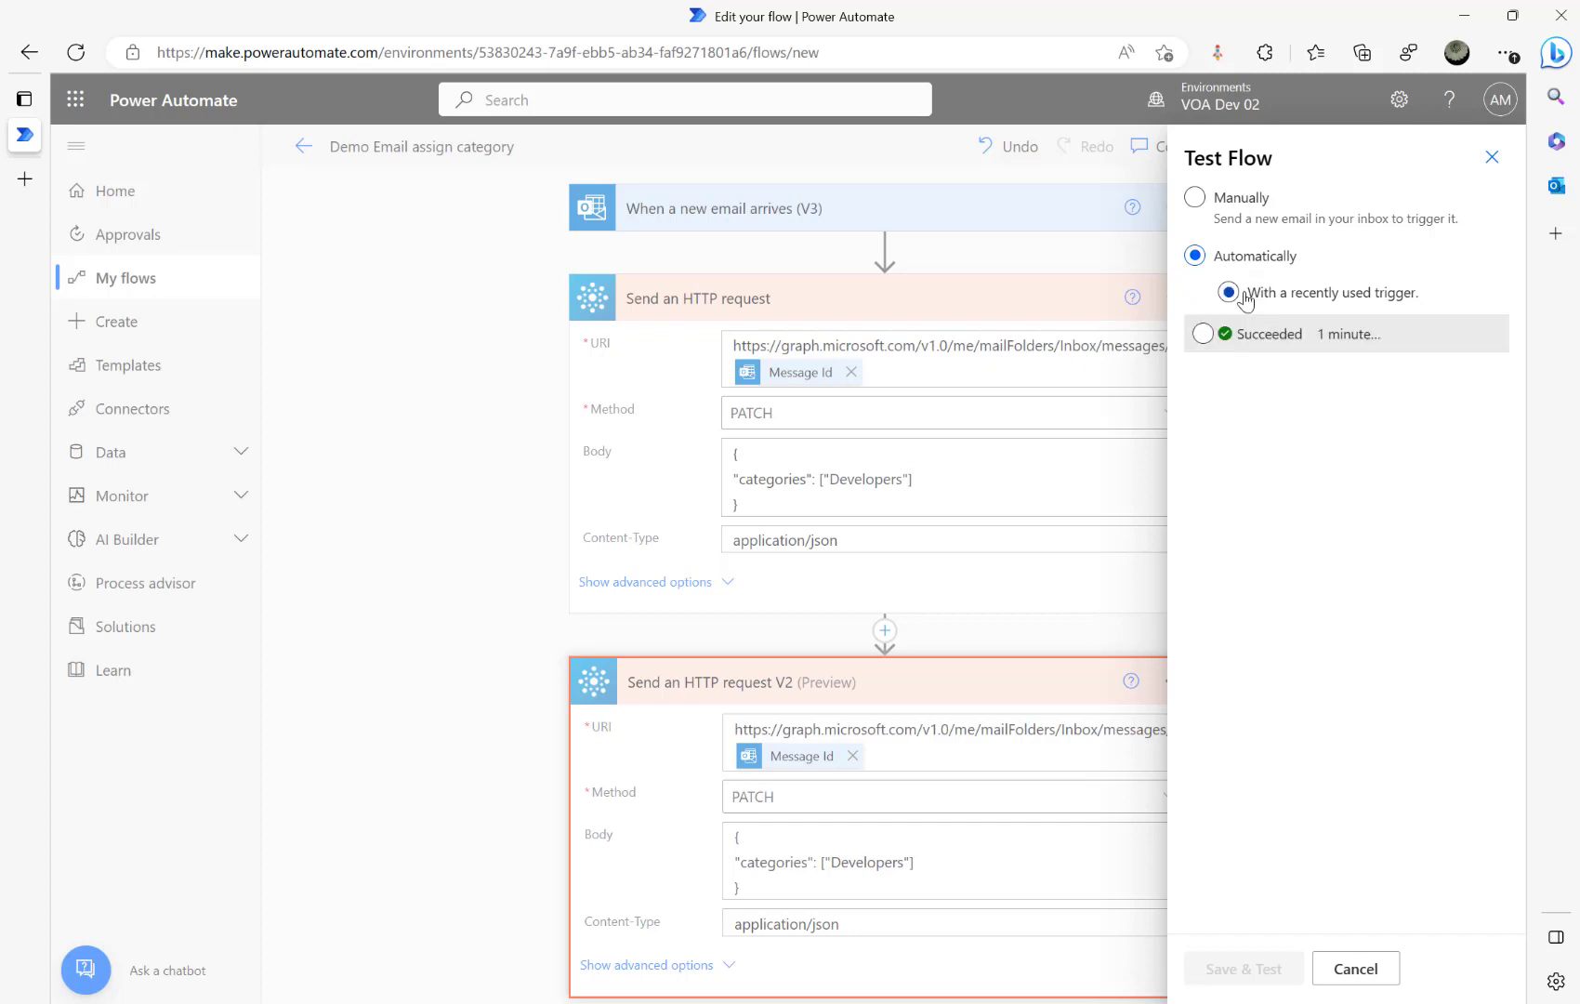
pyautogui.click(1205, 333)
pyautogui.click(1243, 971)
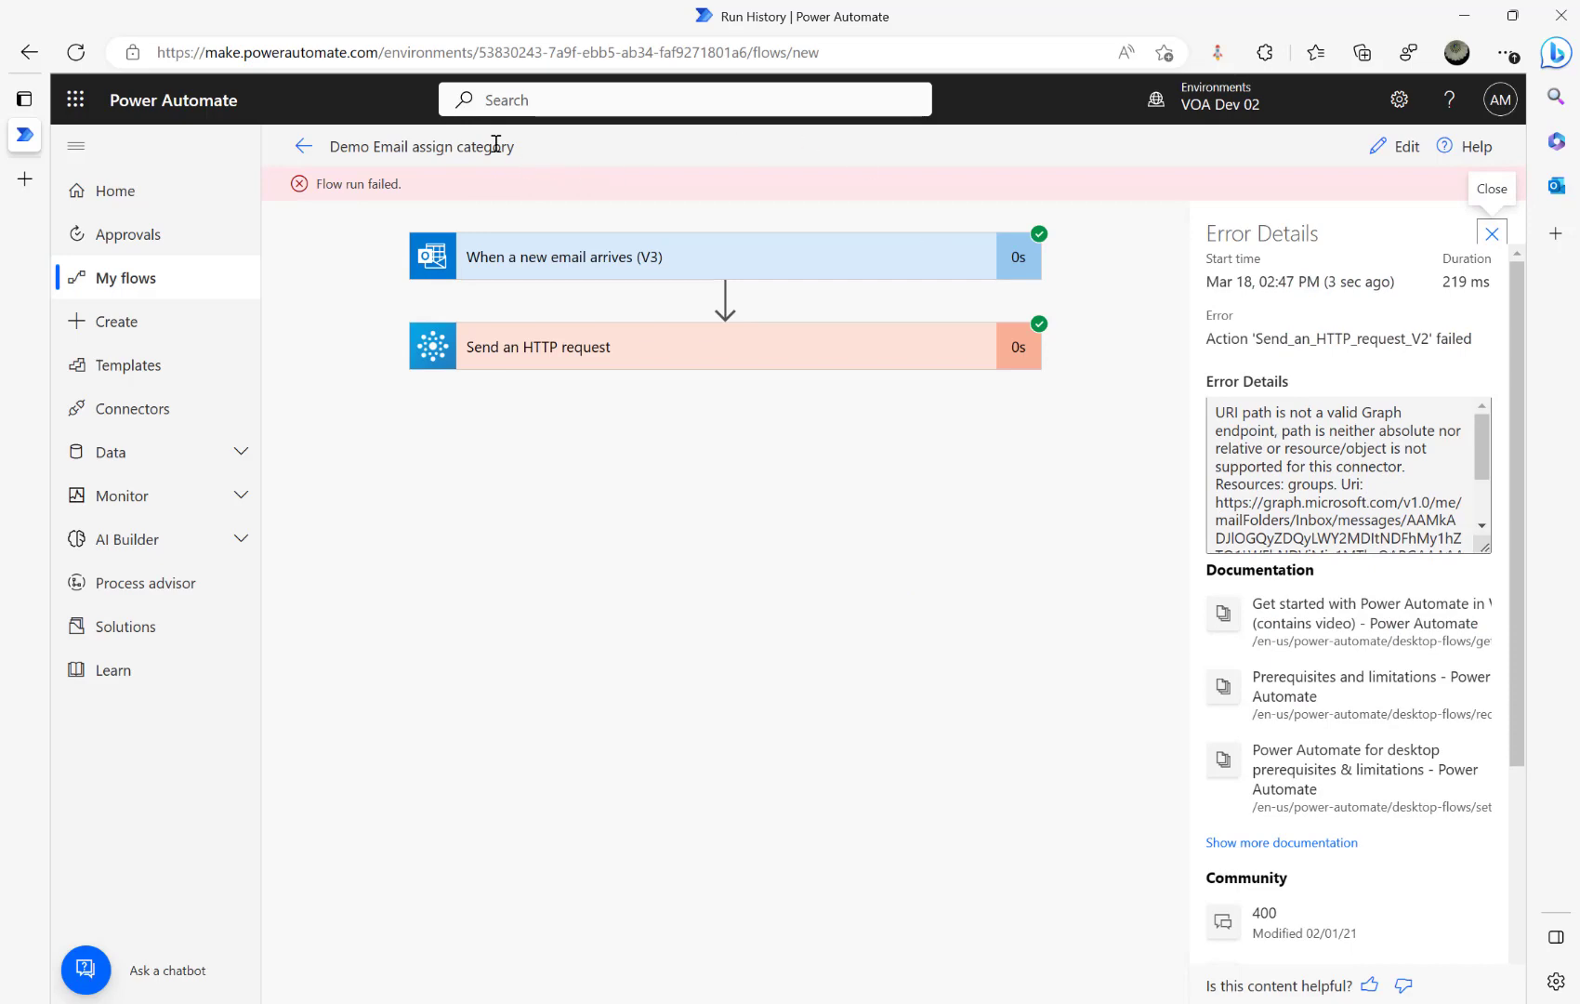
# Open the latest test run from the run history and examine its error details and both HTTP request actions
pyautogui.click(304, 146)
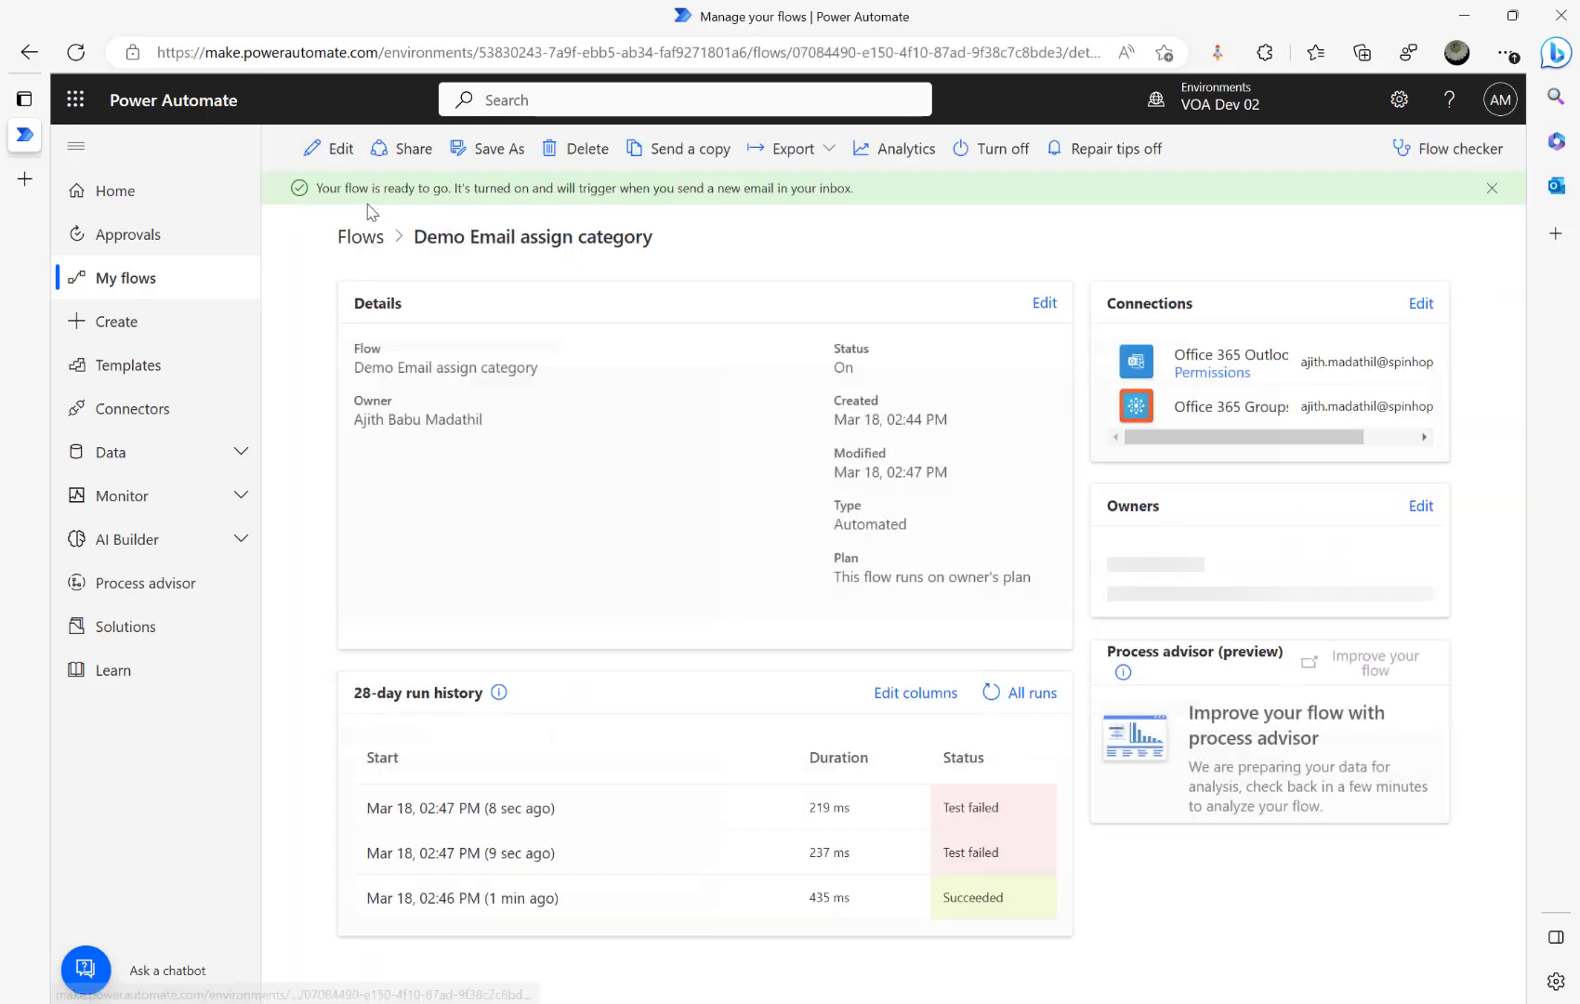
pyautogui.click(330, 149)
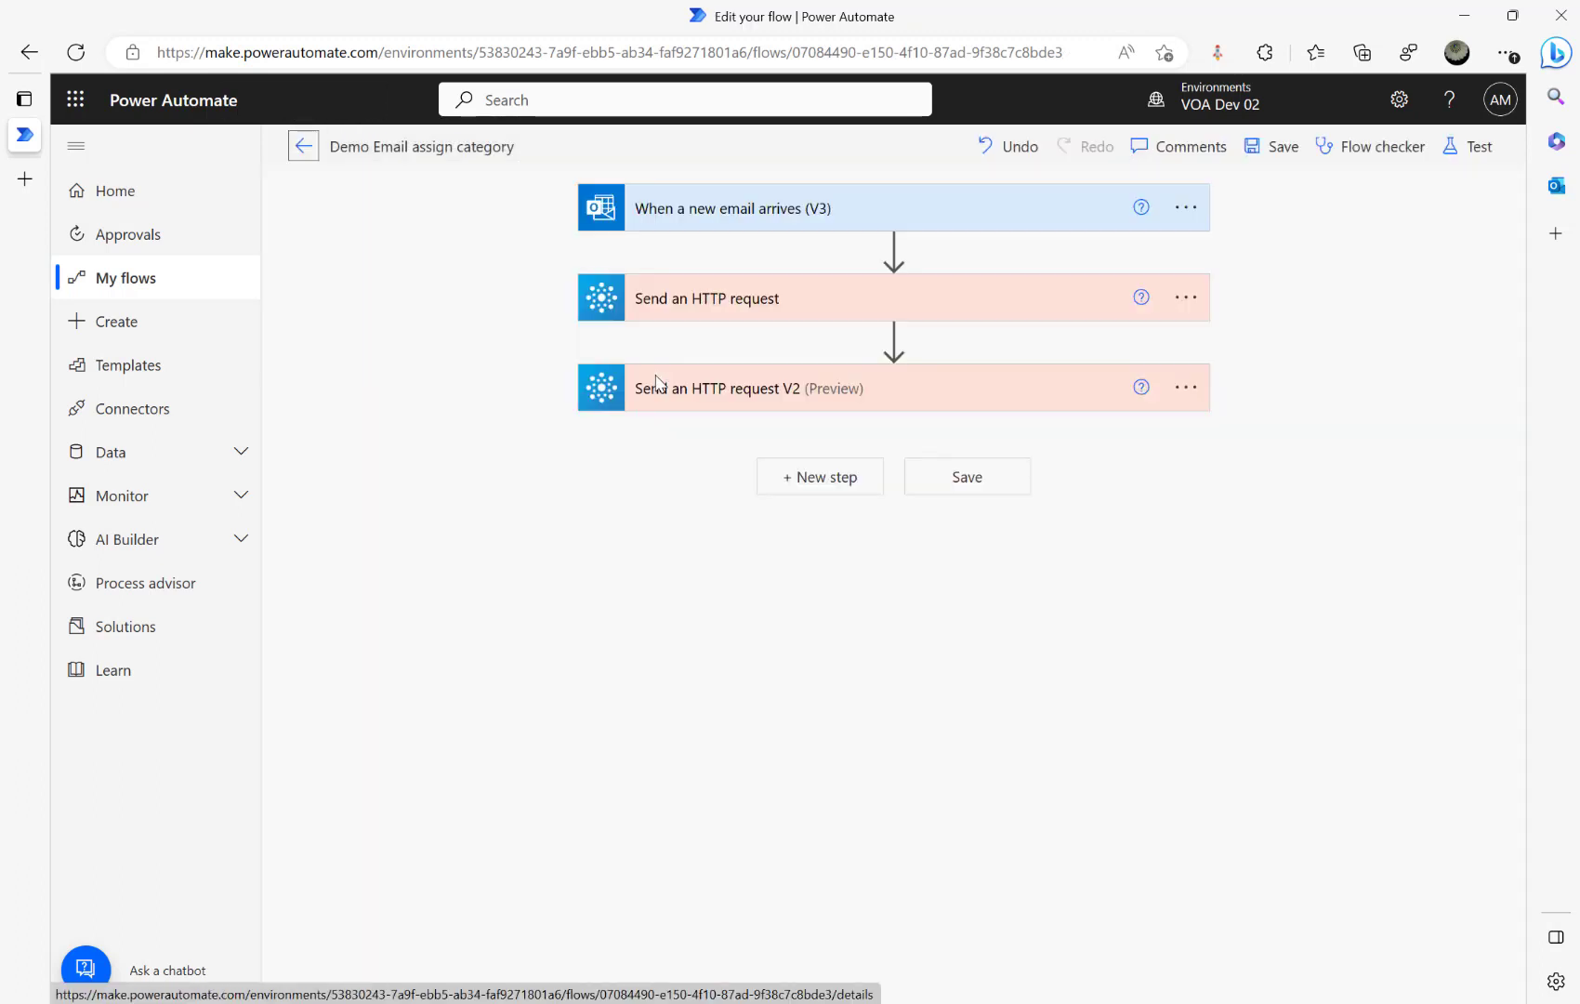
pyautogui.click(304, 146)
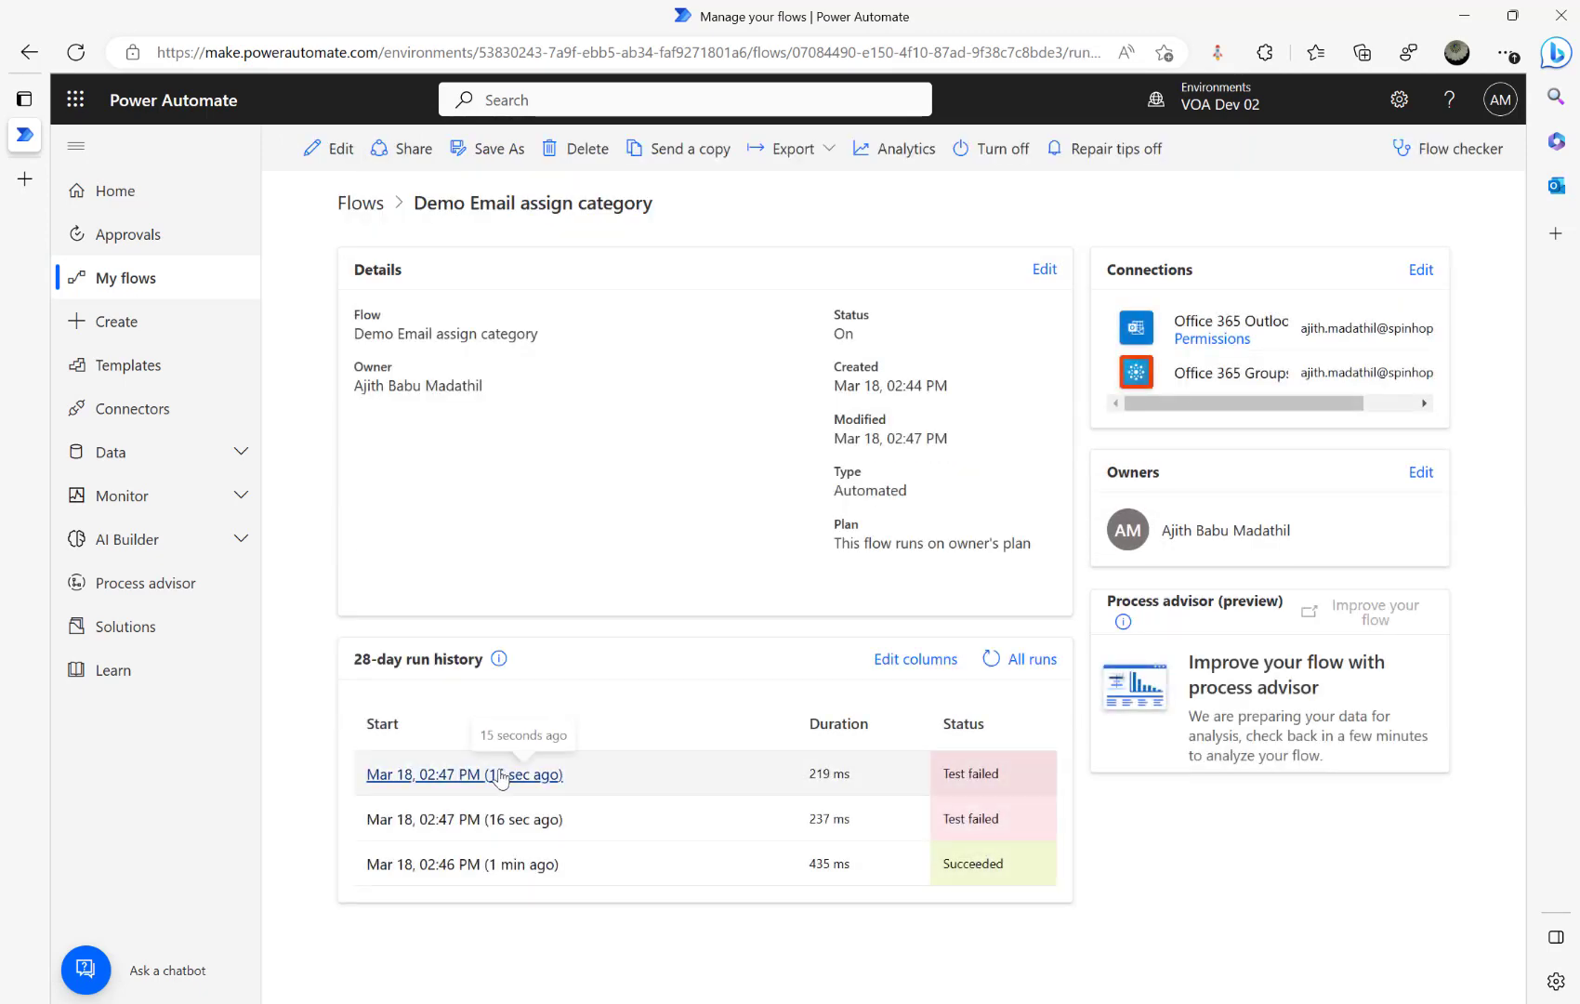
pyautogui.click(497, 775)
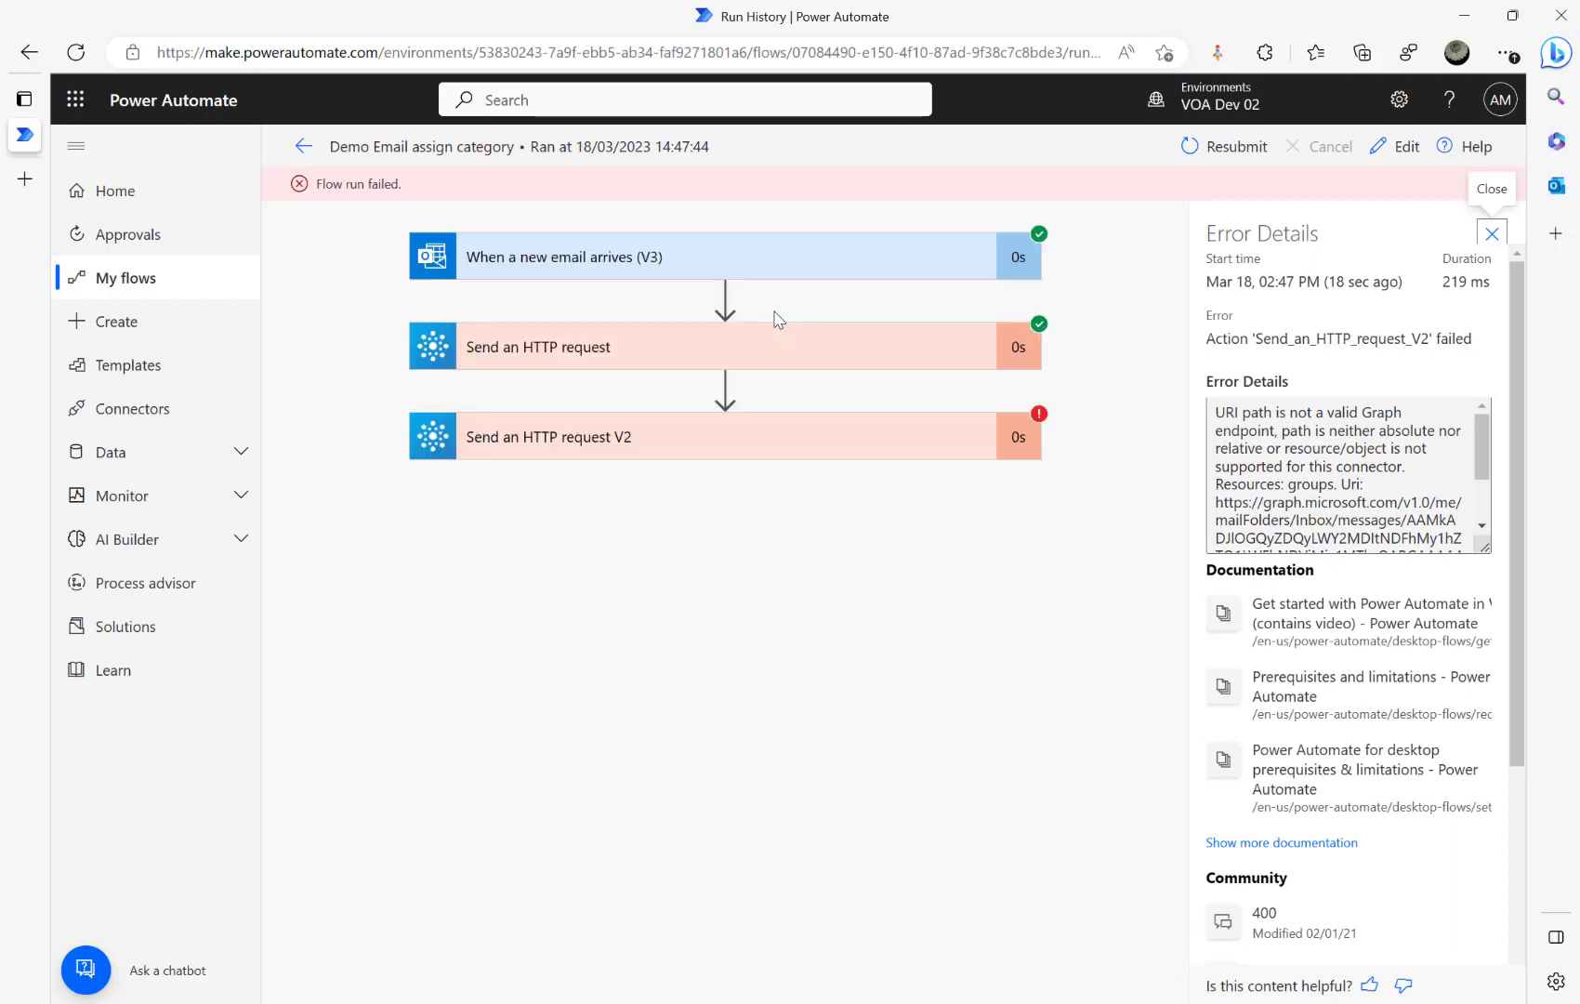
pyautogui.click(692, 432)
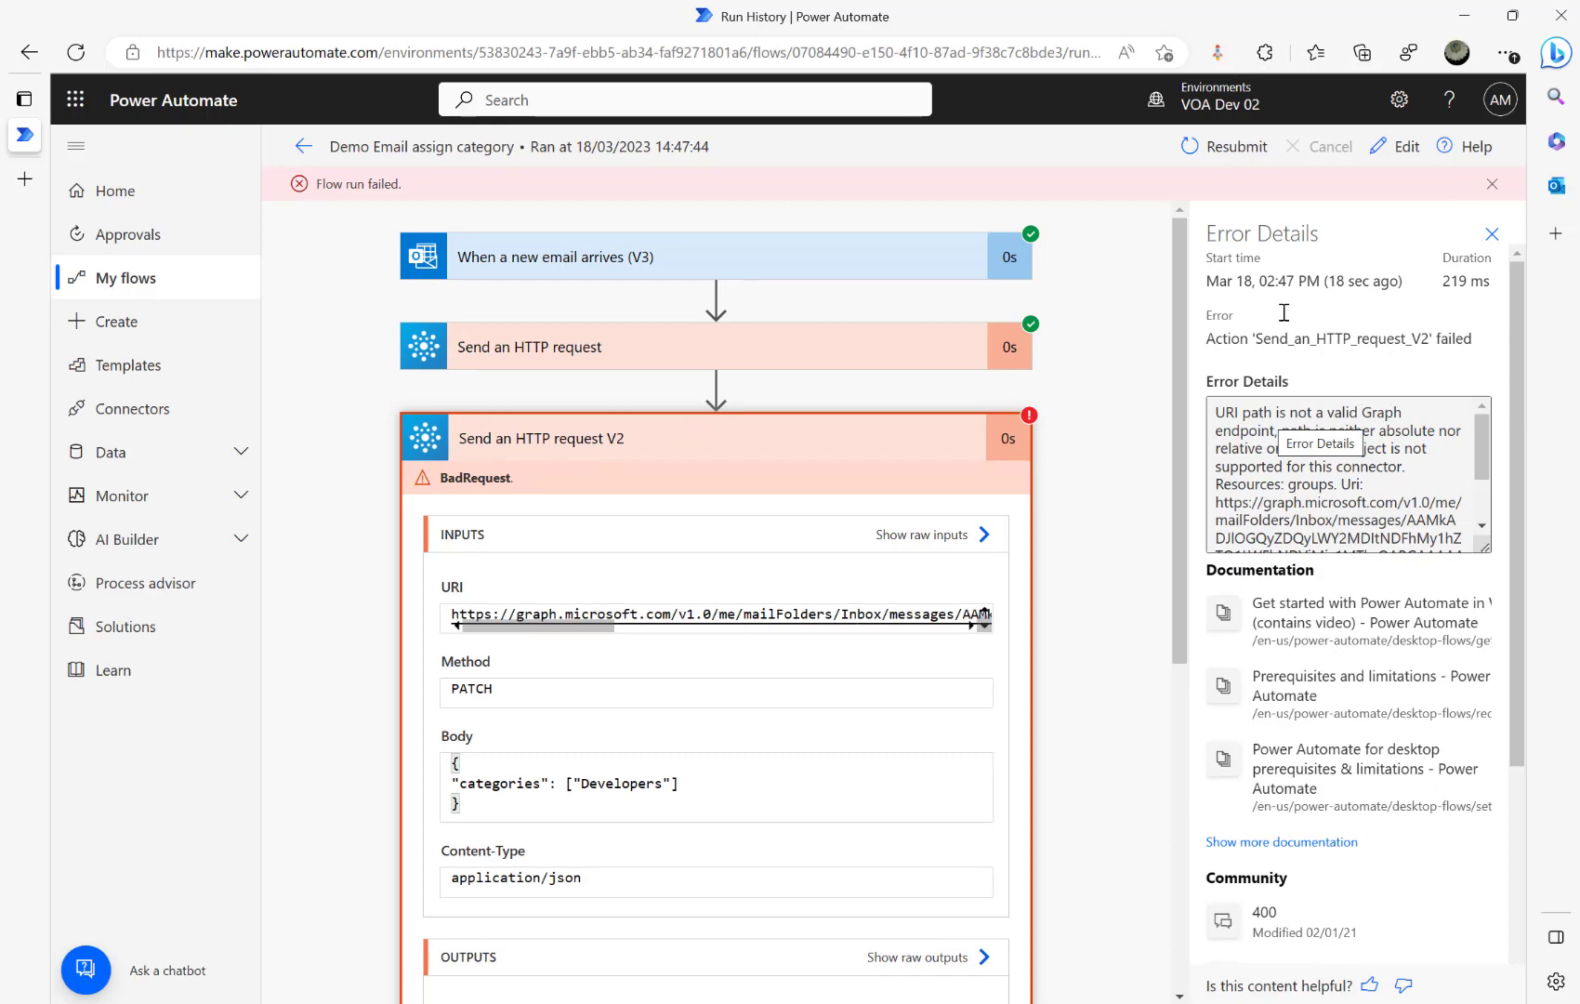
pyautogui.click(550, 358)
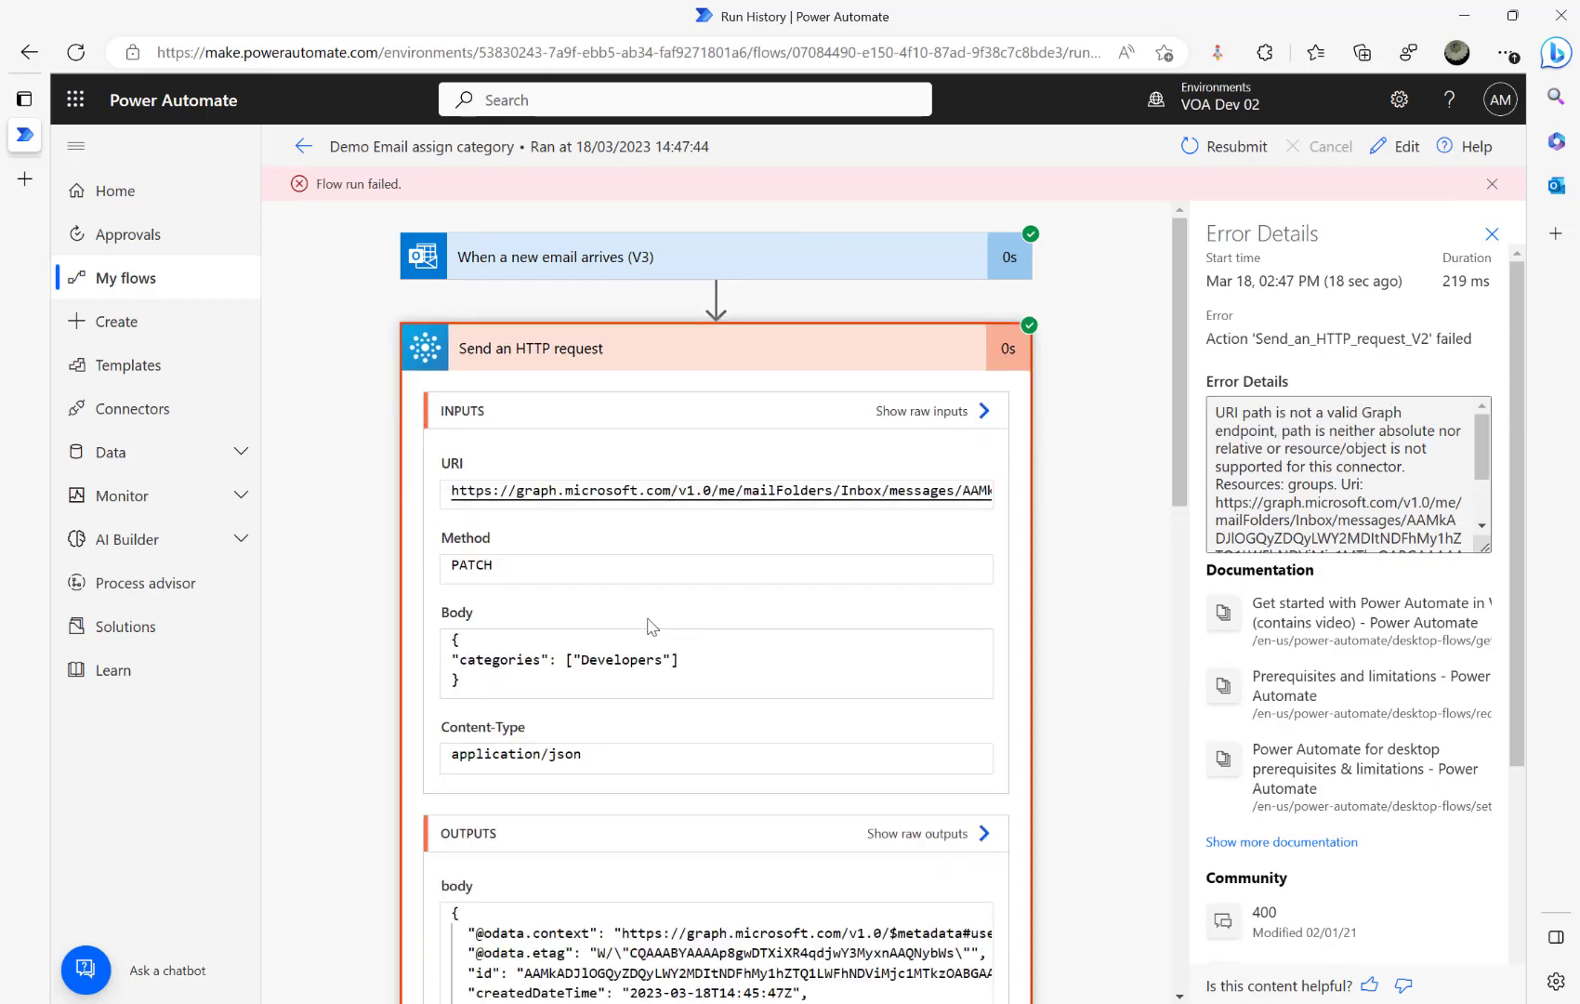
pyautogui.click(641, 346)
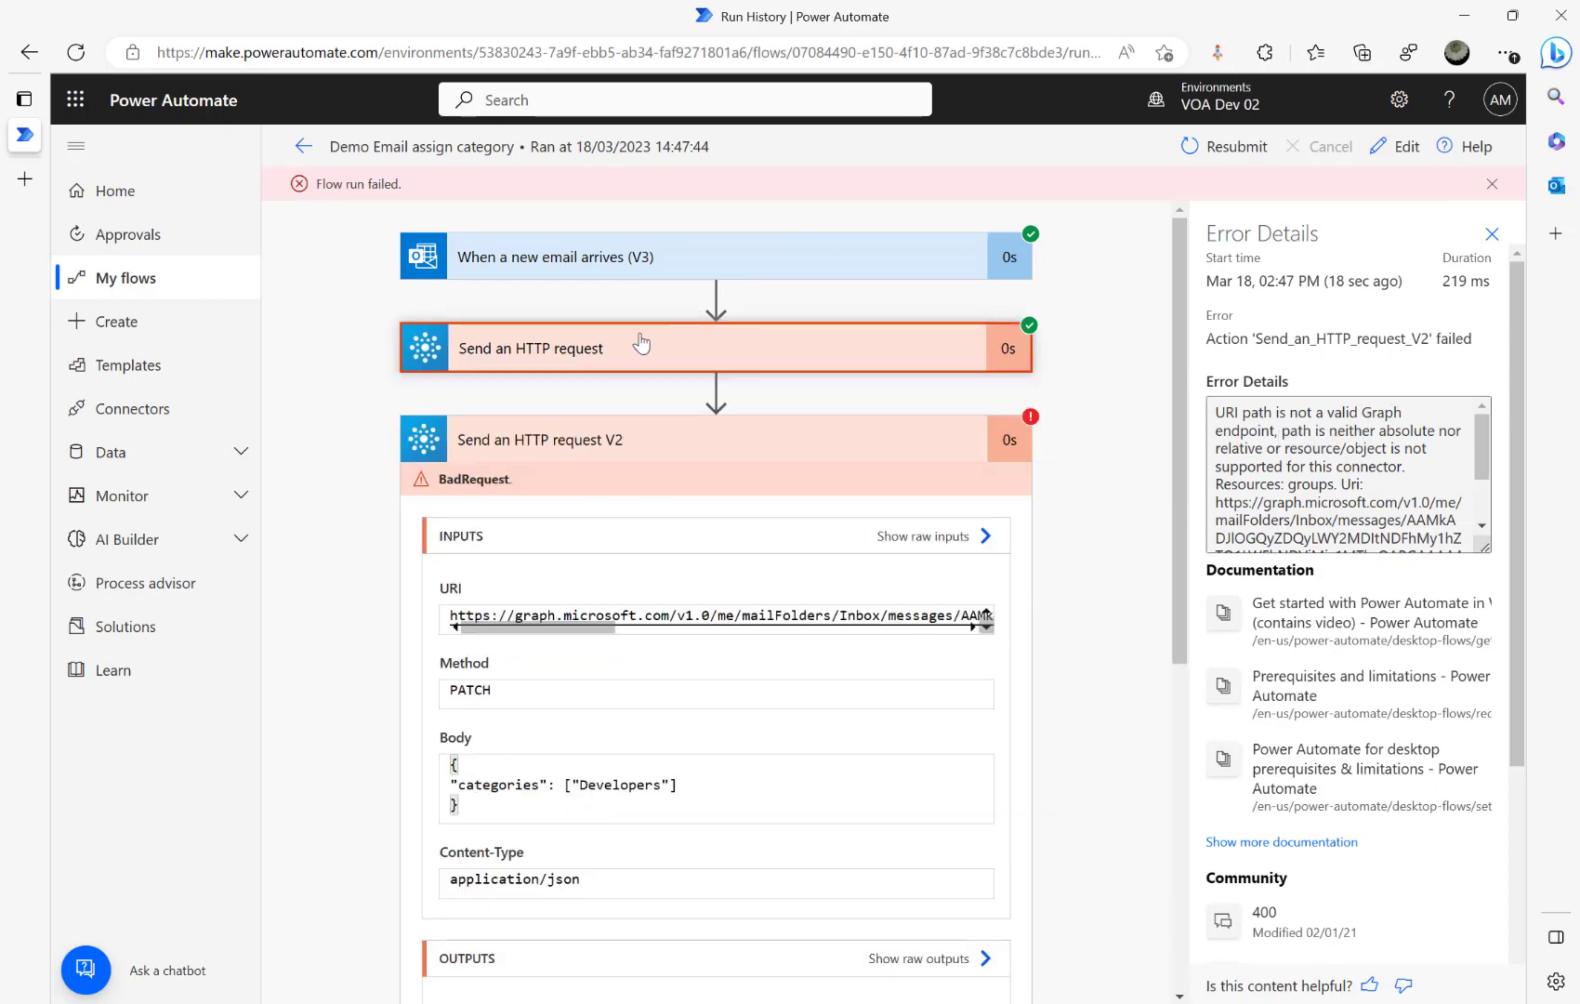
pyautogui.click(656, 449)
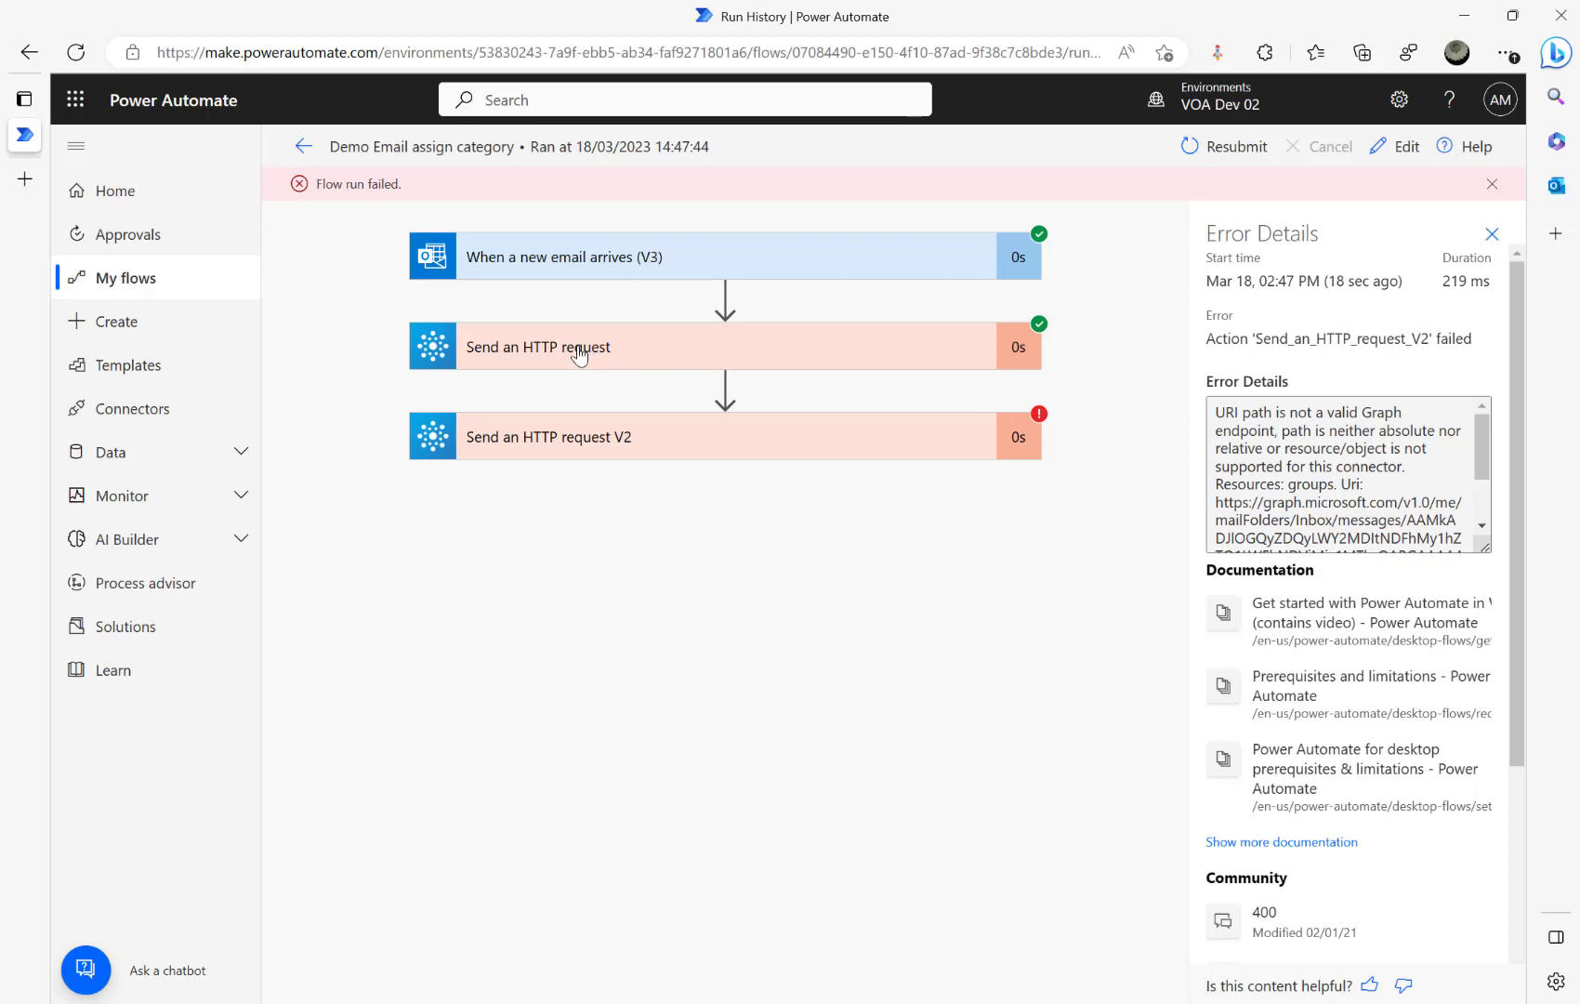
# Return to editing the flow and delete the "Send an HTTP request V2" action
pyautogui.click(1385, 147)
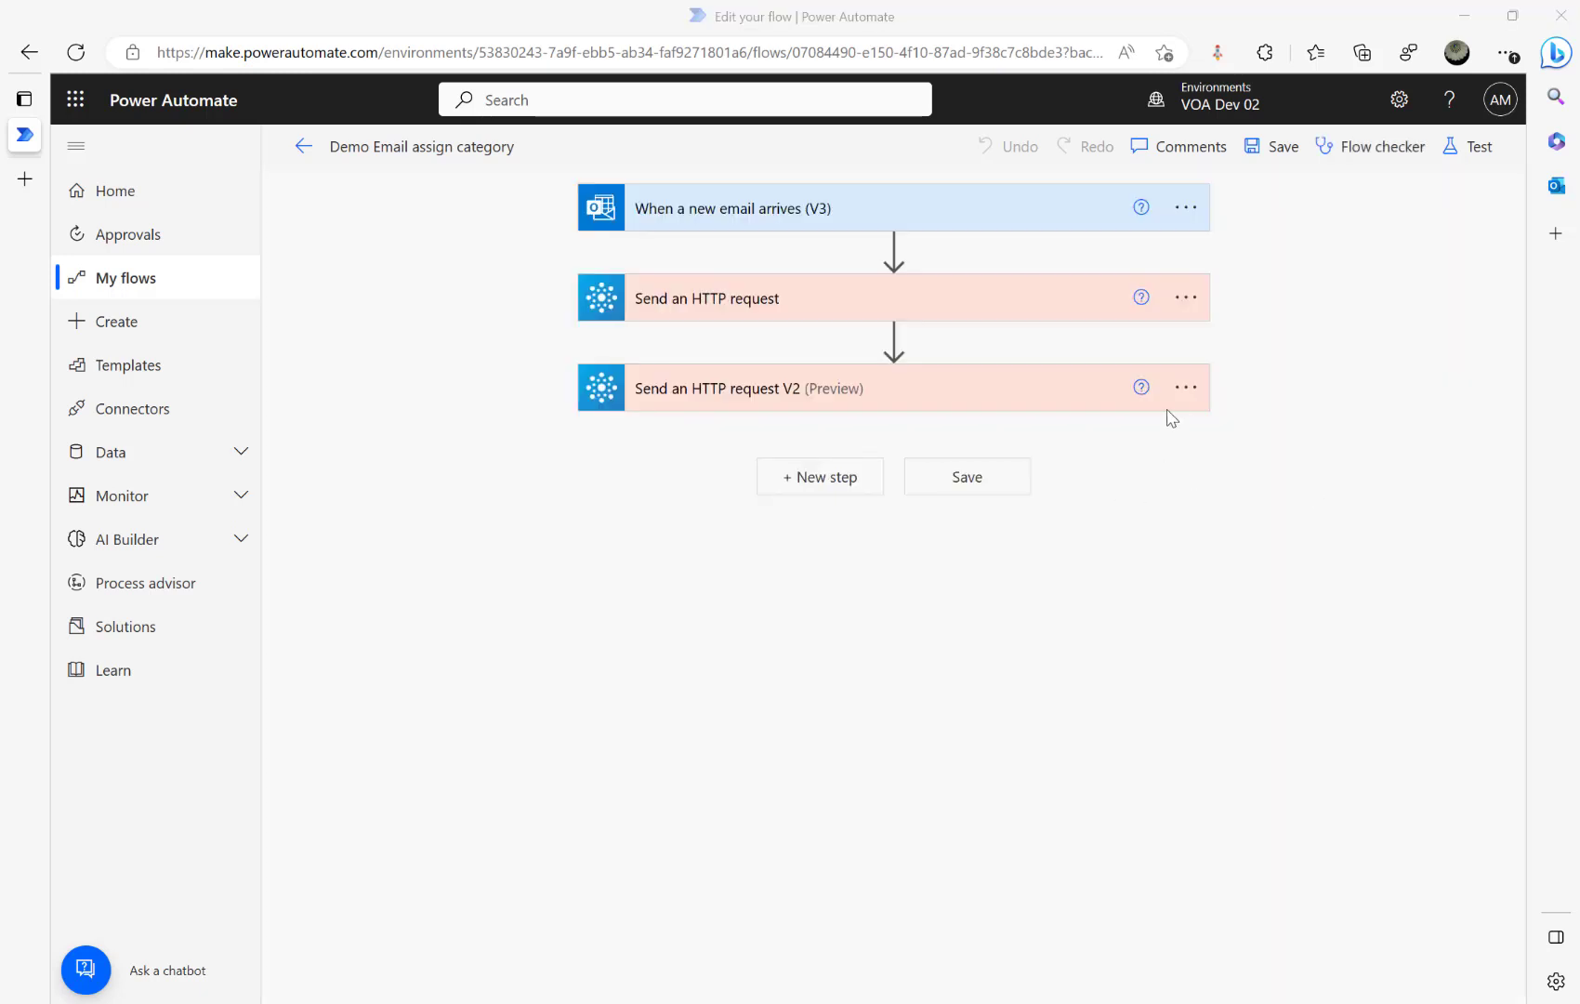
pyautogui.click(1186, 388)
pyautogui.click(1283, 697)
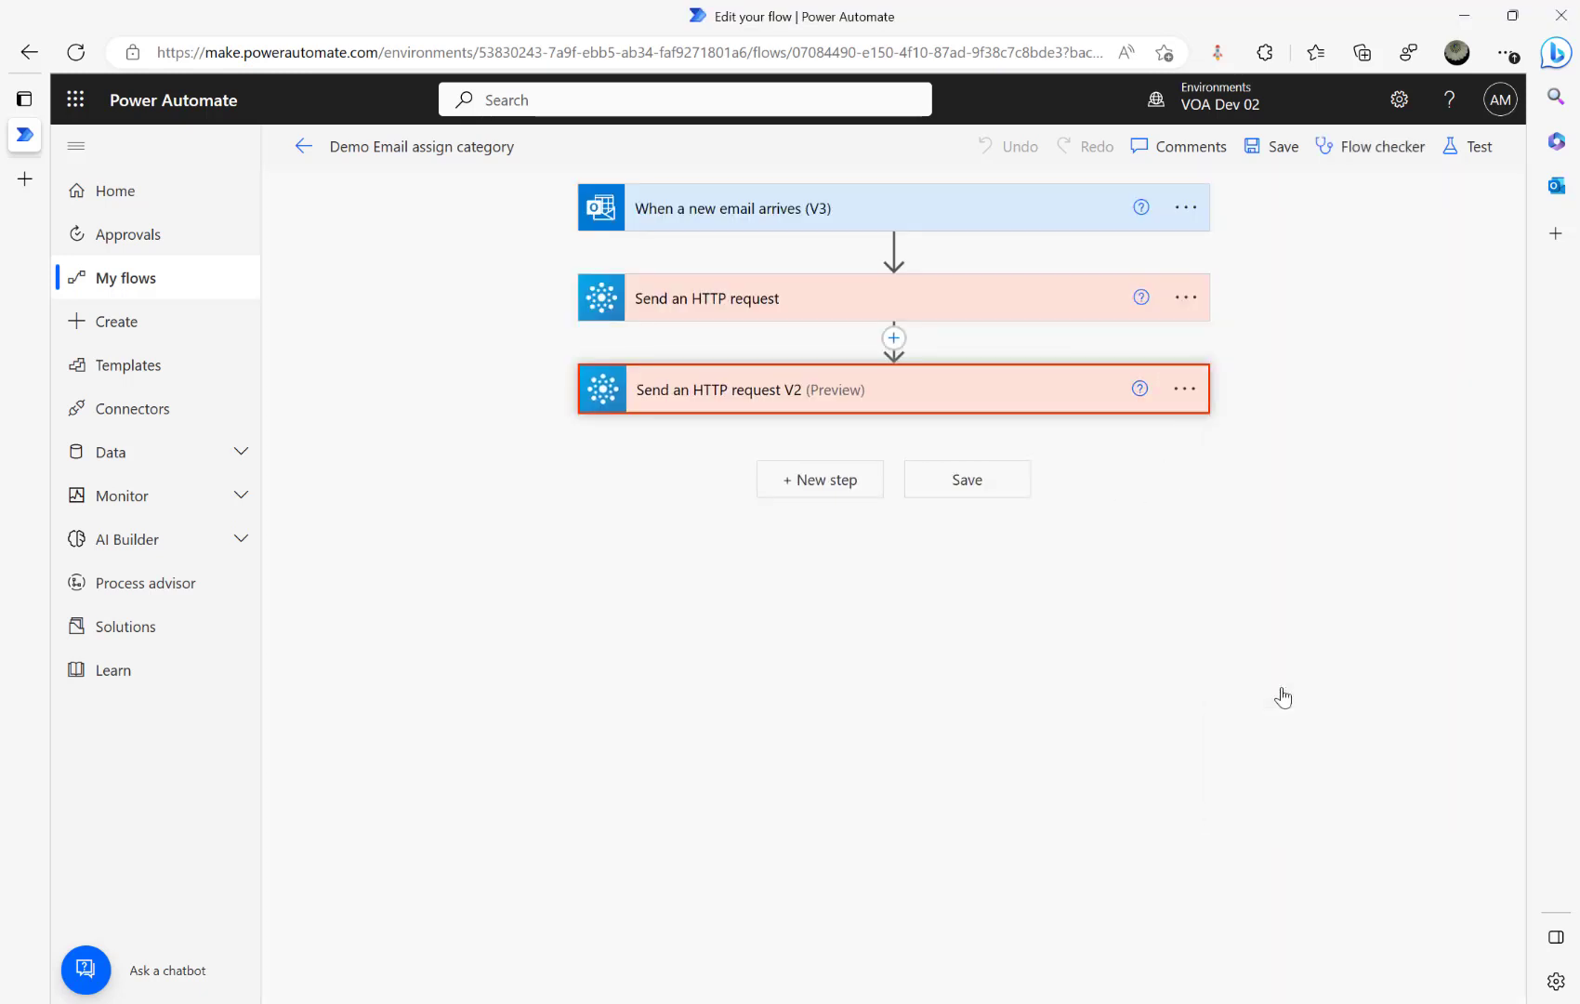
pyautogui.click(807, 592)
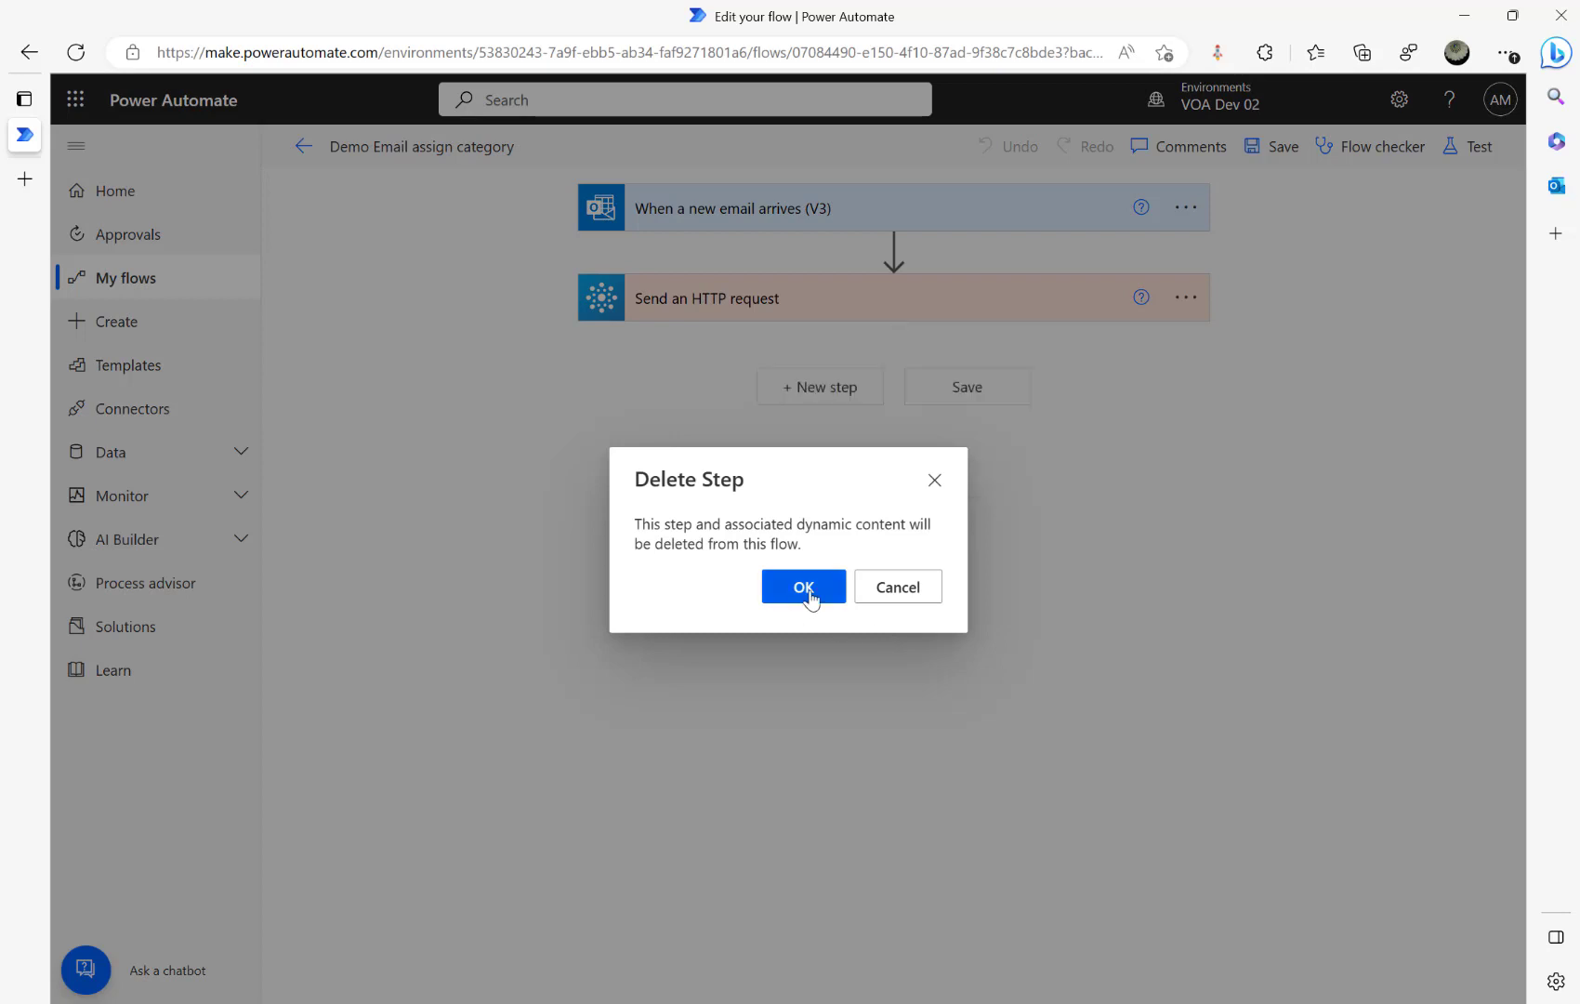
# Add "Microsoft" to the categories in the HTTP request body, and save and test the flow automatically with the most recent trigger
pyautogui.click(731, 302)
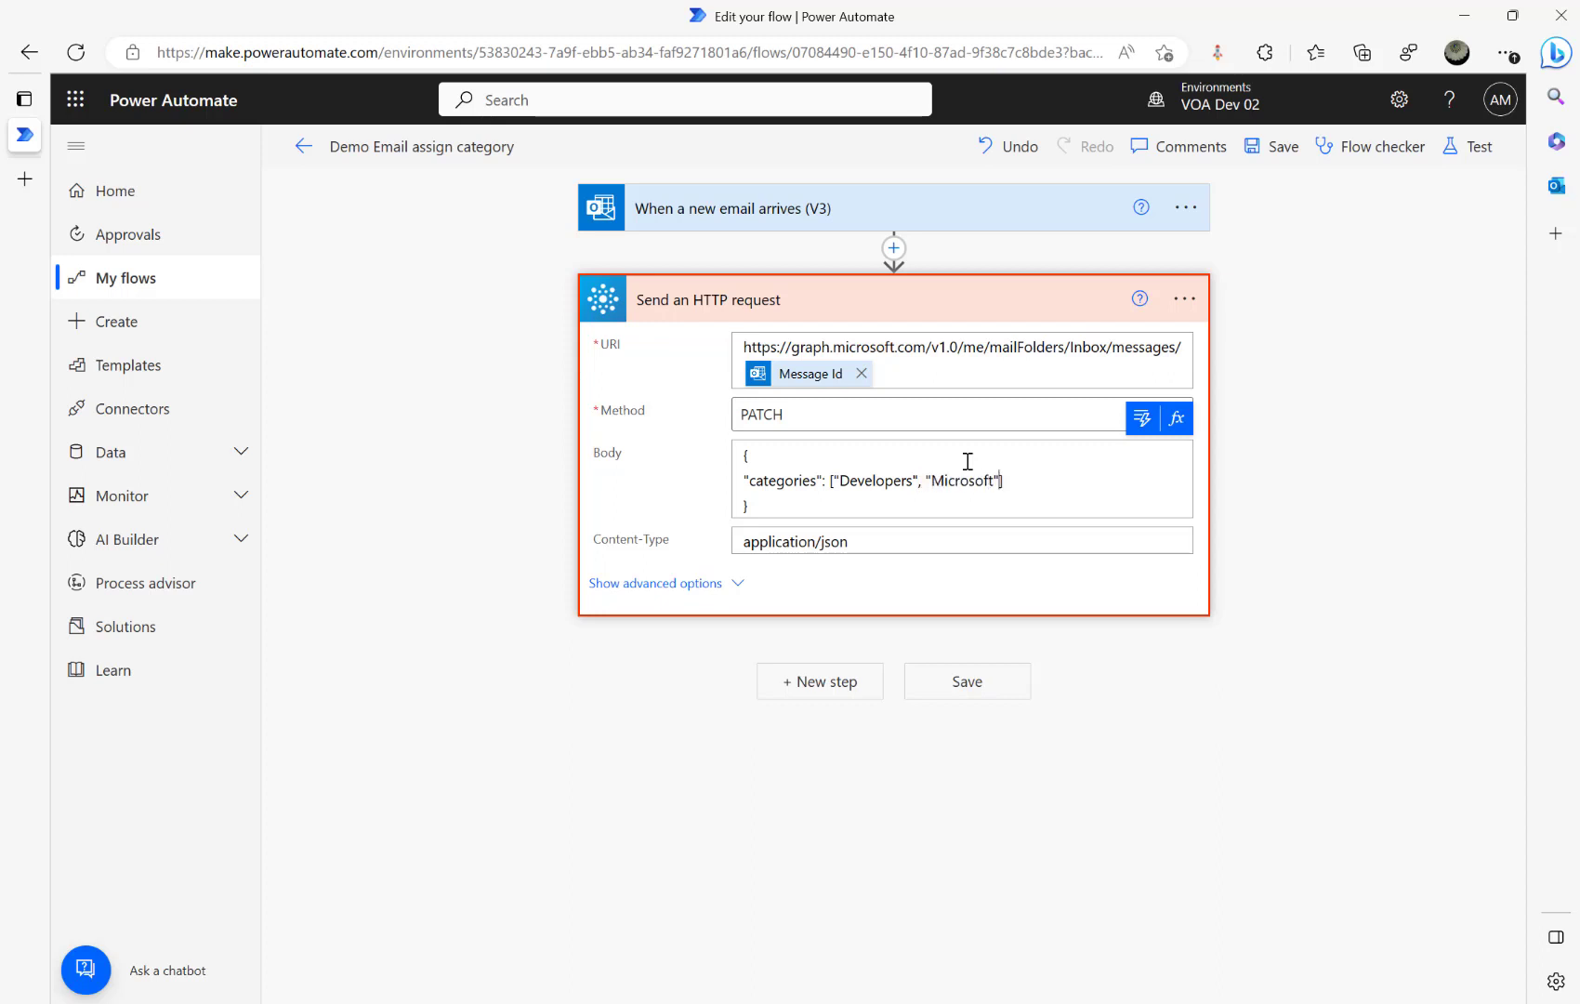
pyautogui.click(1449, 149)
pyautogui.click(1244, 199)
pyautogui.click(1241, 257)
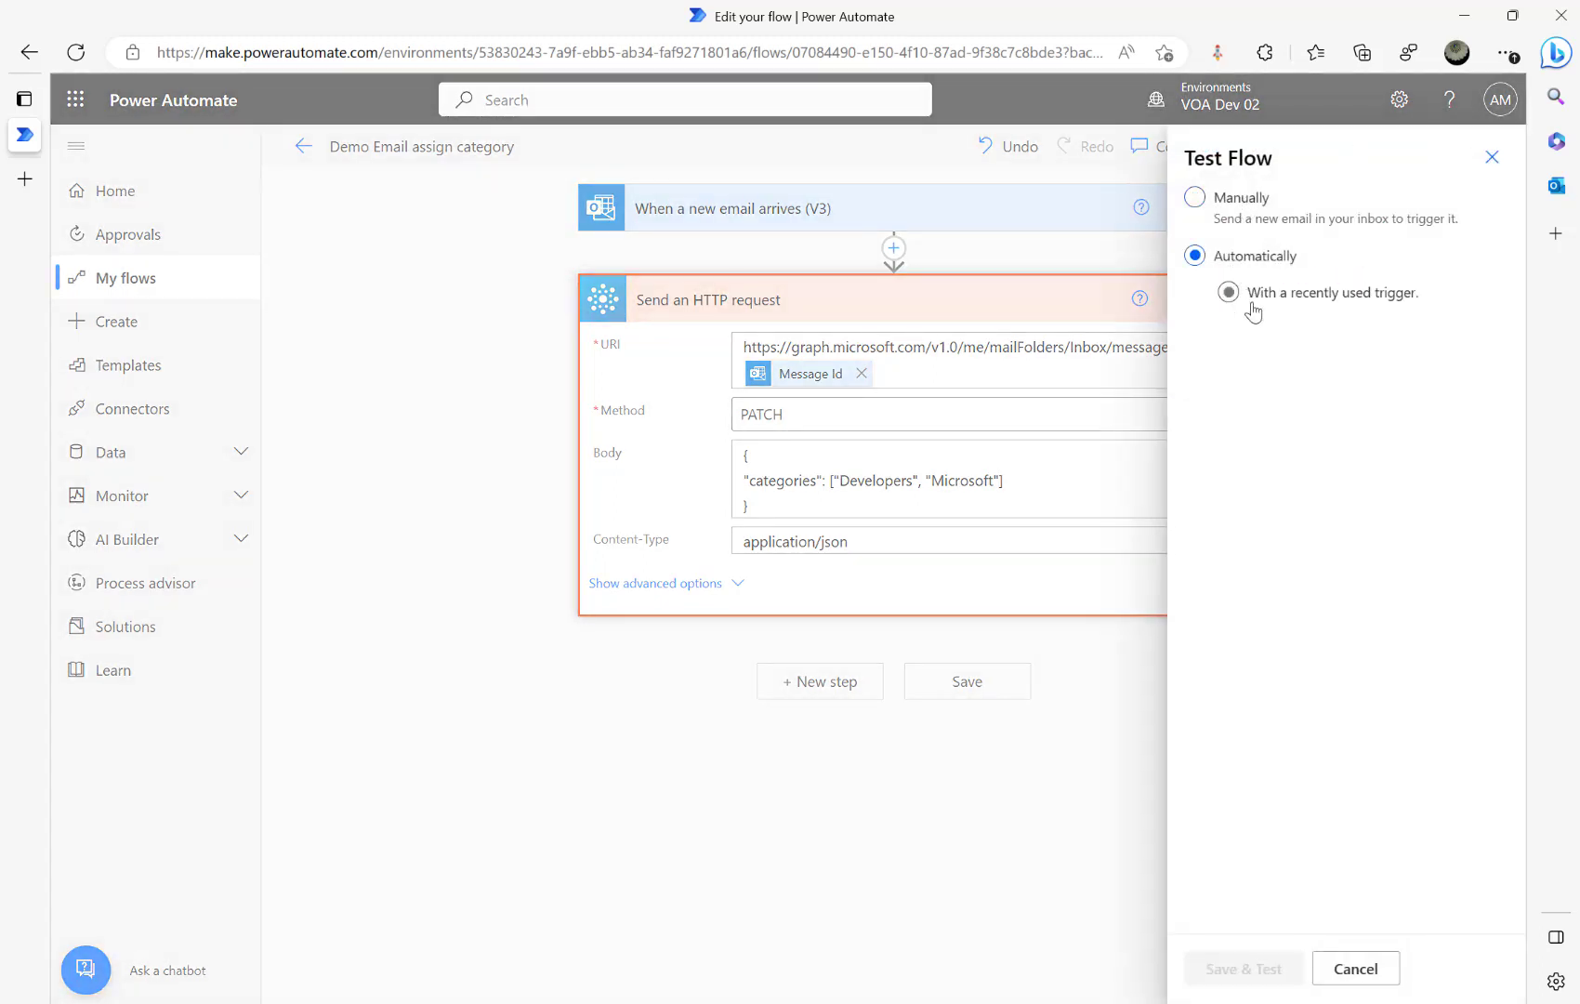
pyautogui.click(1252, 307)
pyautogui.click(1237, 340)
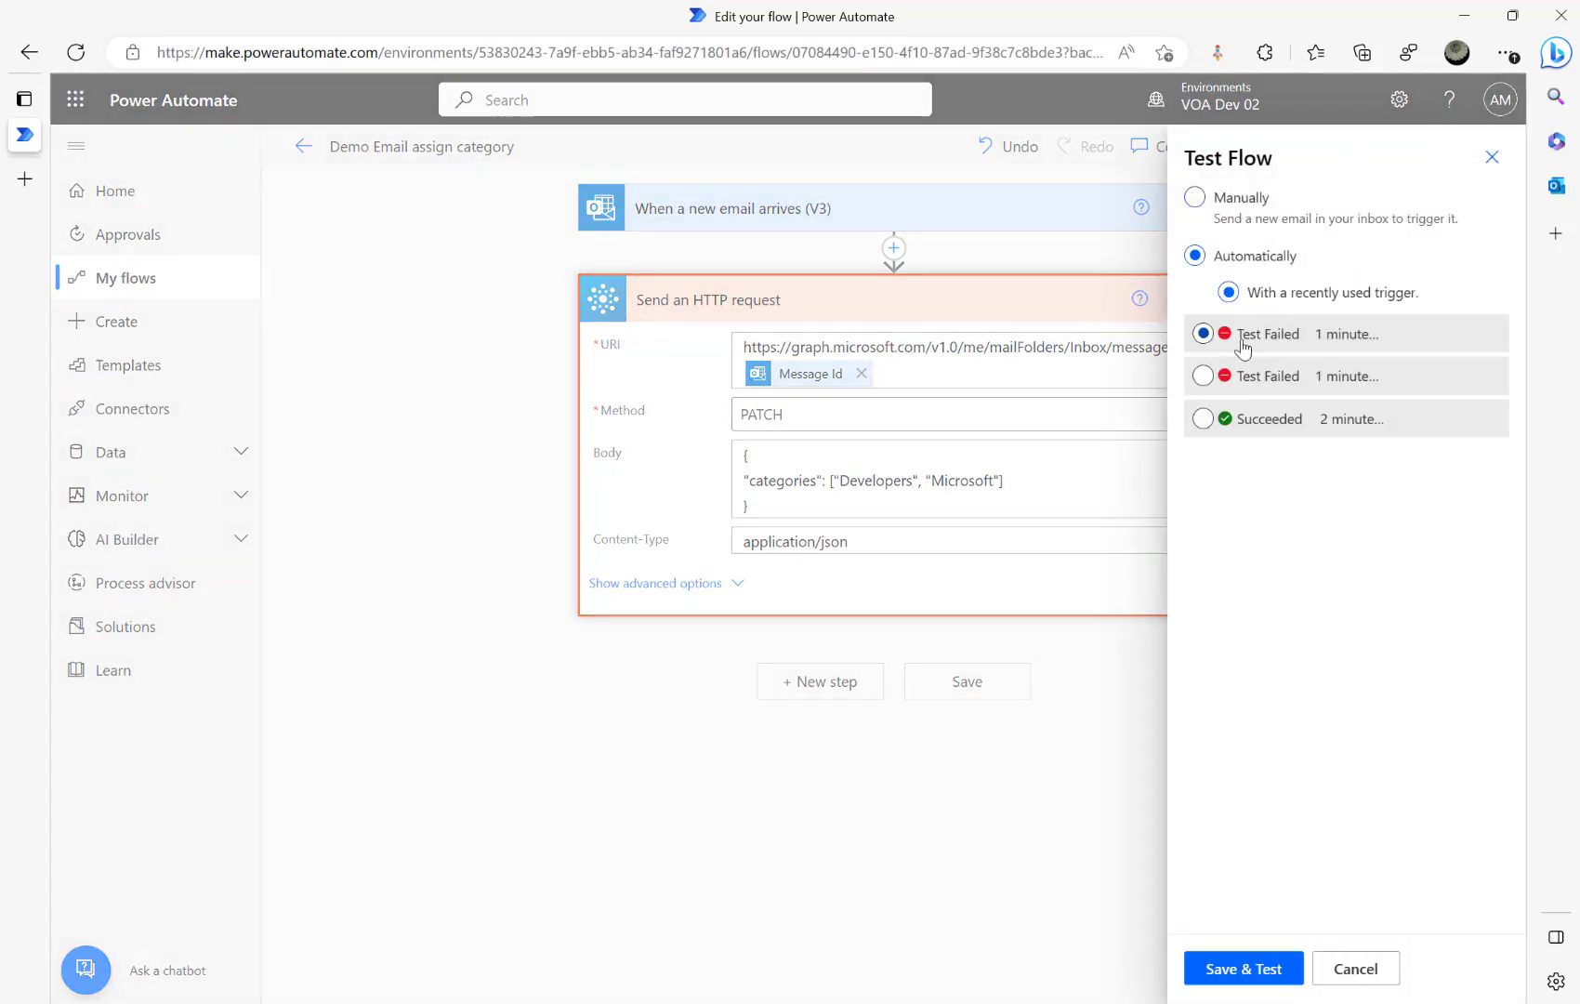
pyautogui.click(1245, 967)
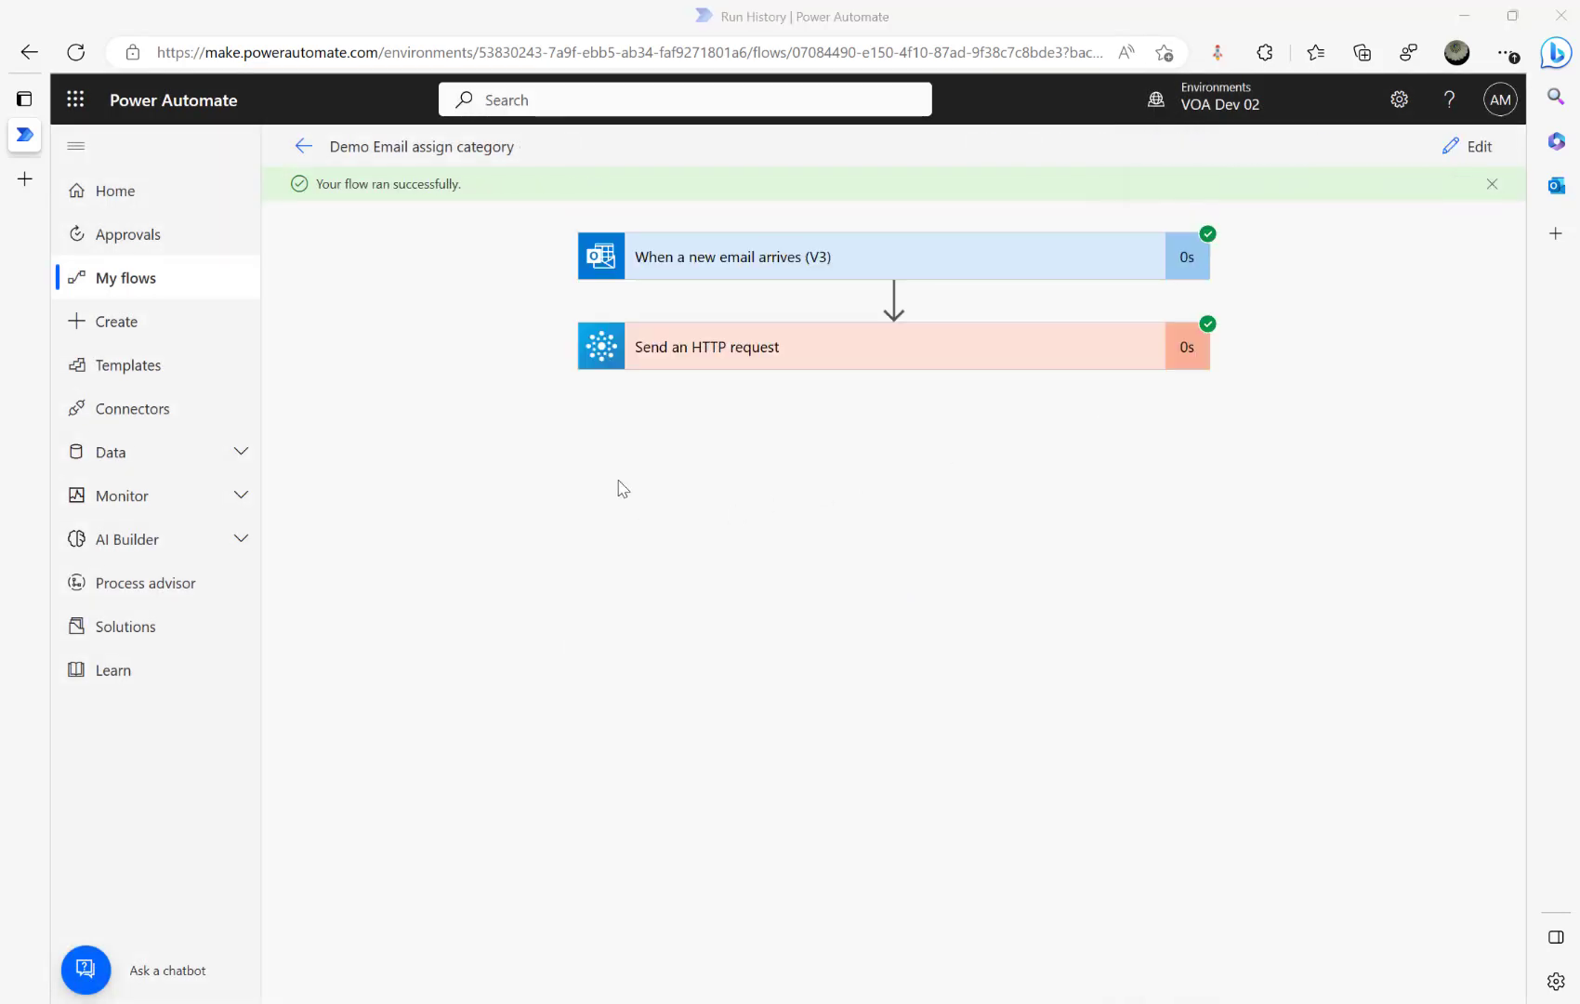
# Examine the HTTP request's inputs in the test run and the categories on the "Dev Requirements" email
pyautogui.click(744, 348)
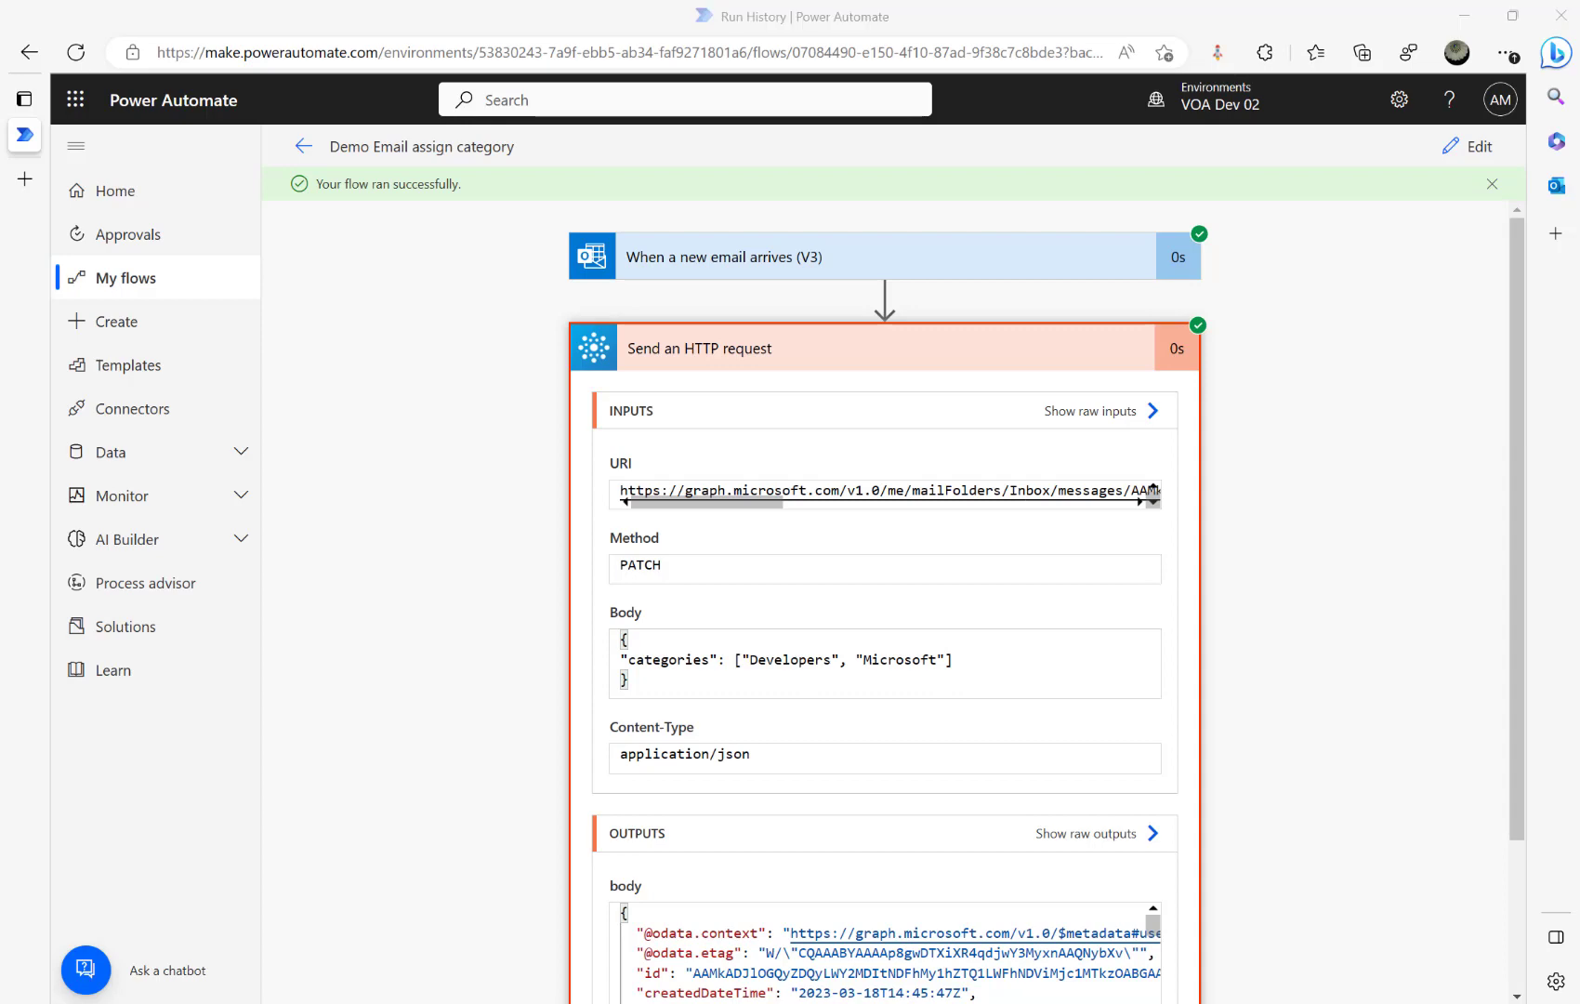
pyautogui.moveTo(1579, 44); pyautogui.dragTo(874, 191)
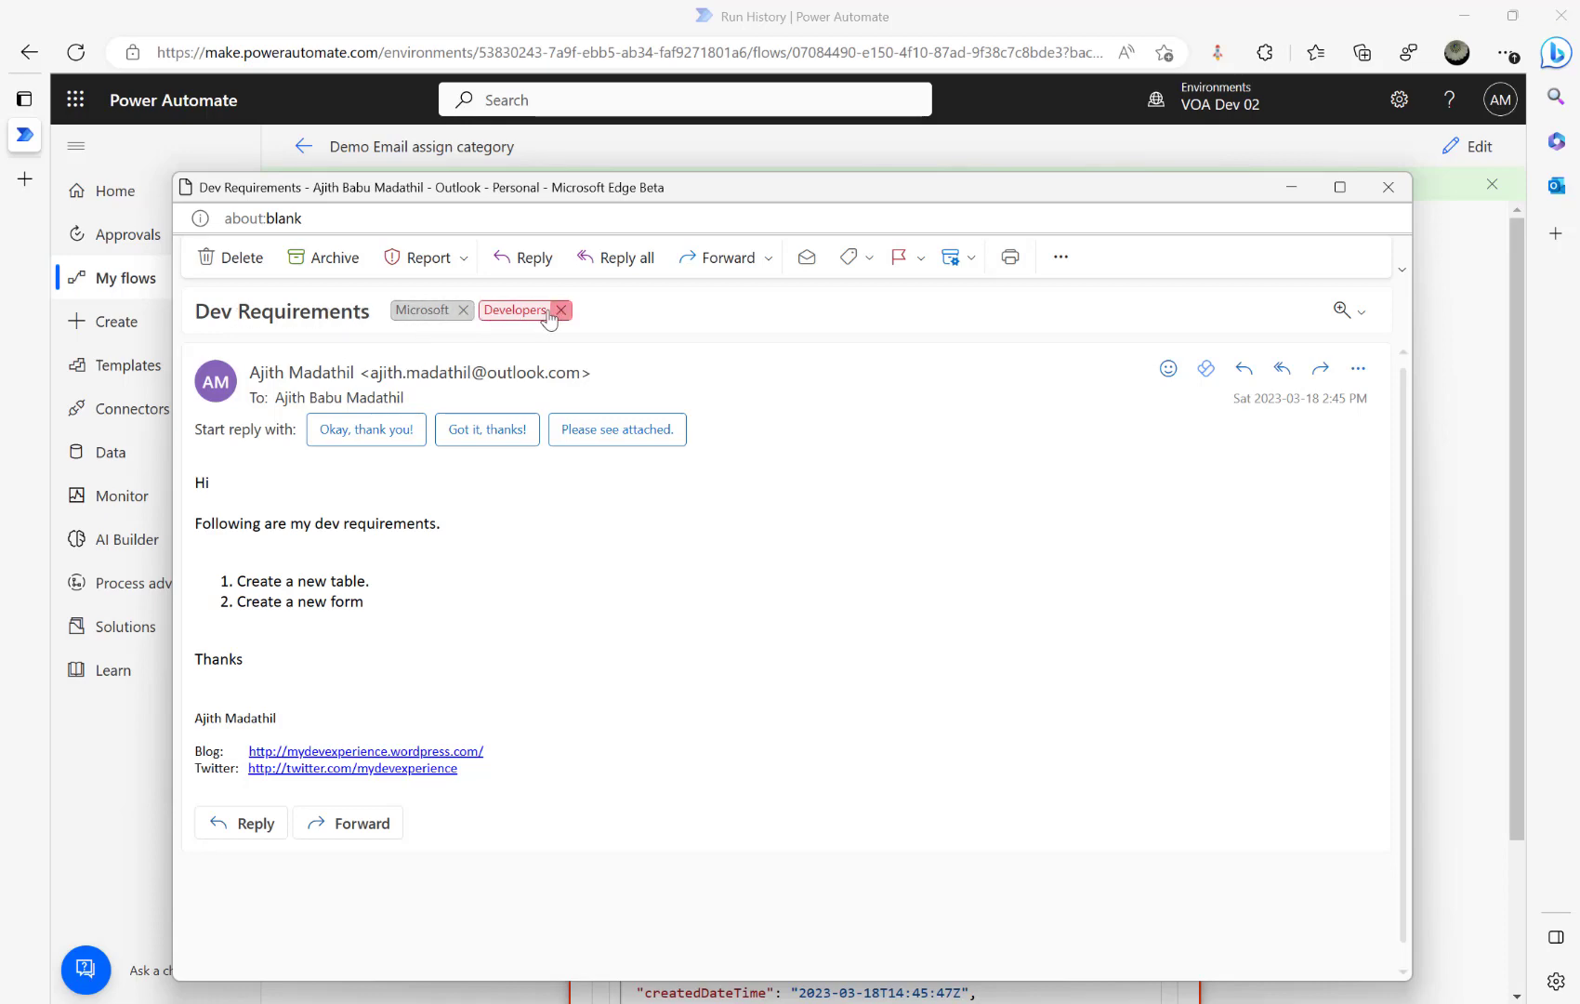
pyautogui.click(1388, 186)
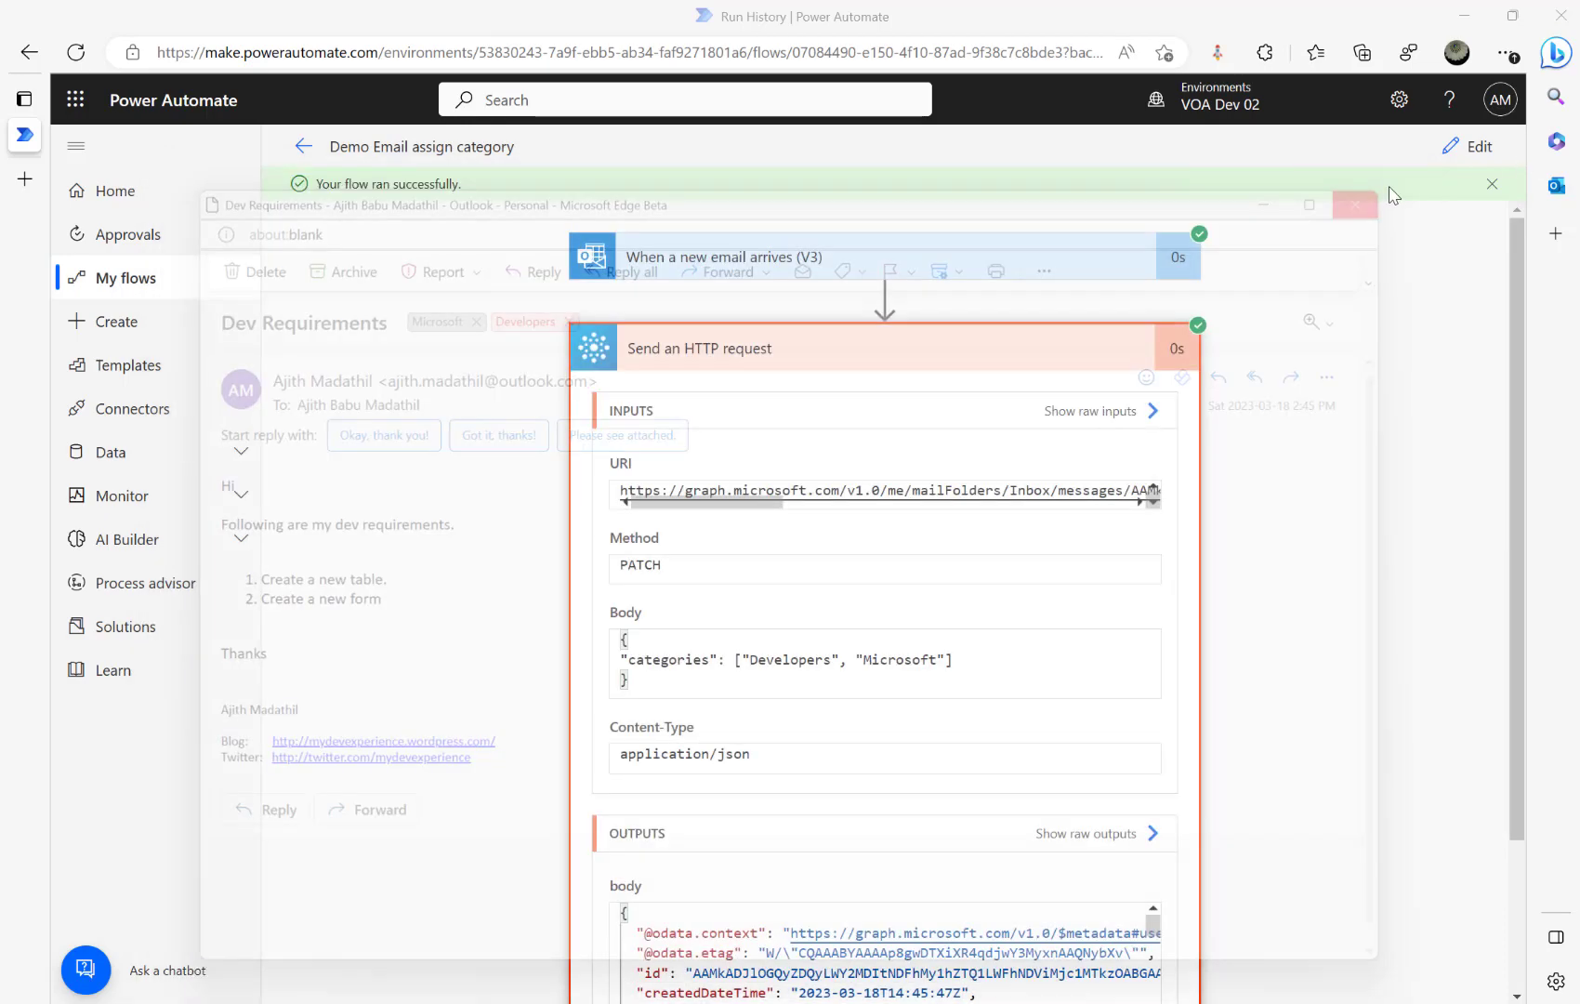
# Reopen the flow for editing and review the categories entry in the HTTP request body
pyautogui.click(1467, 149)
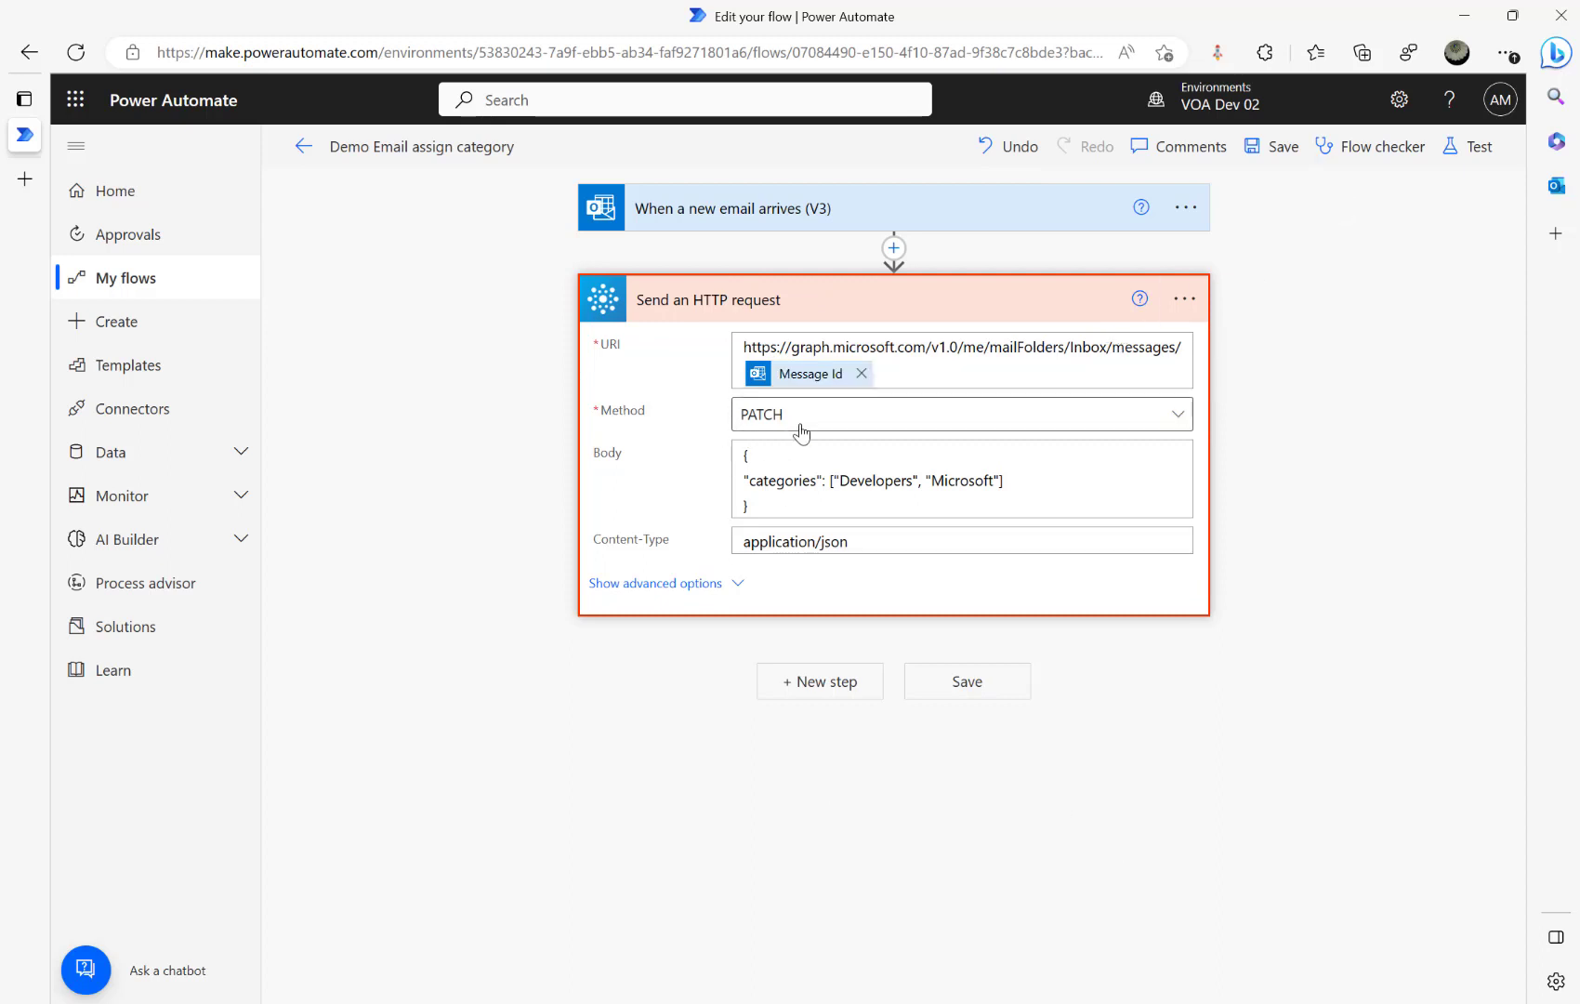
pyautogui.doubleClick(772, 484)
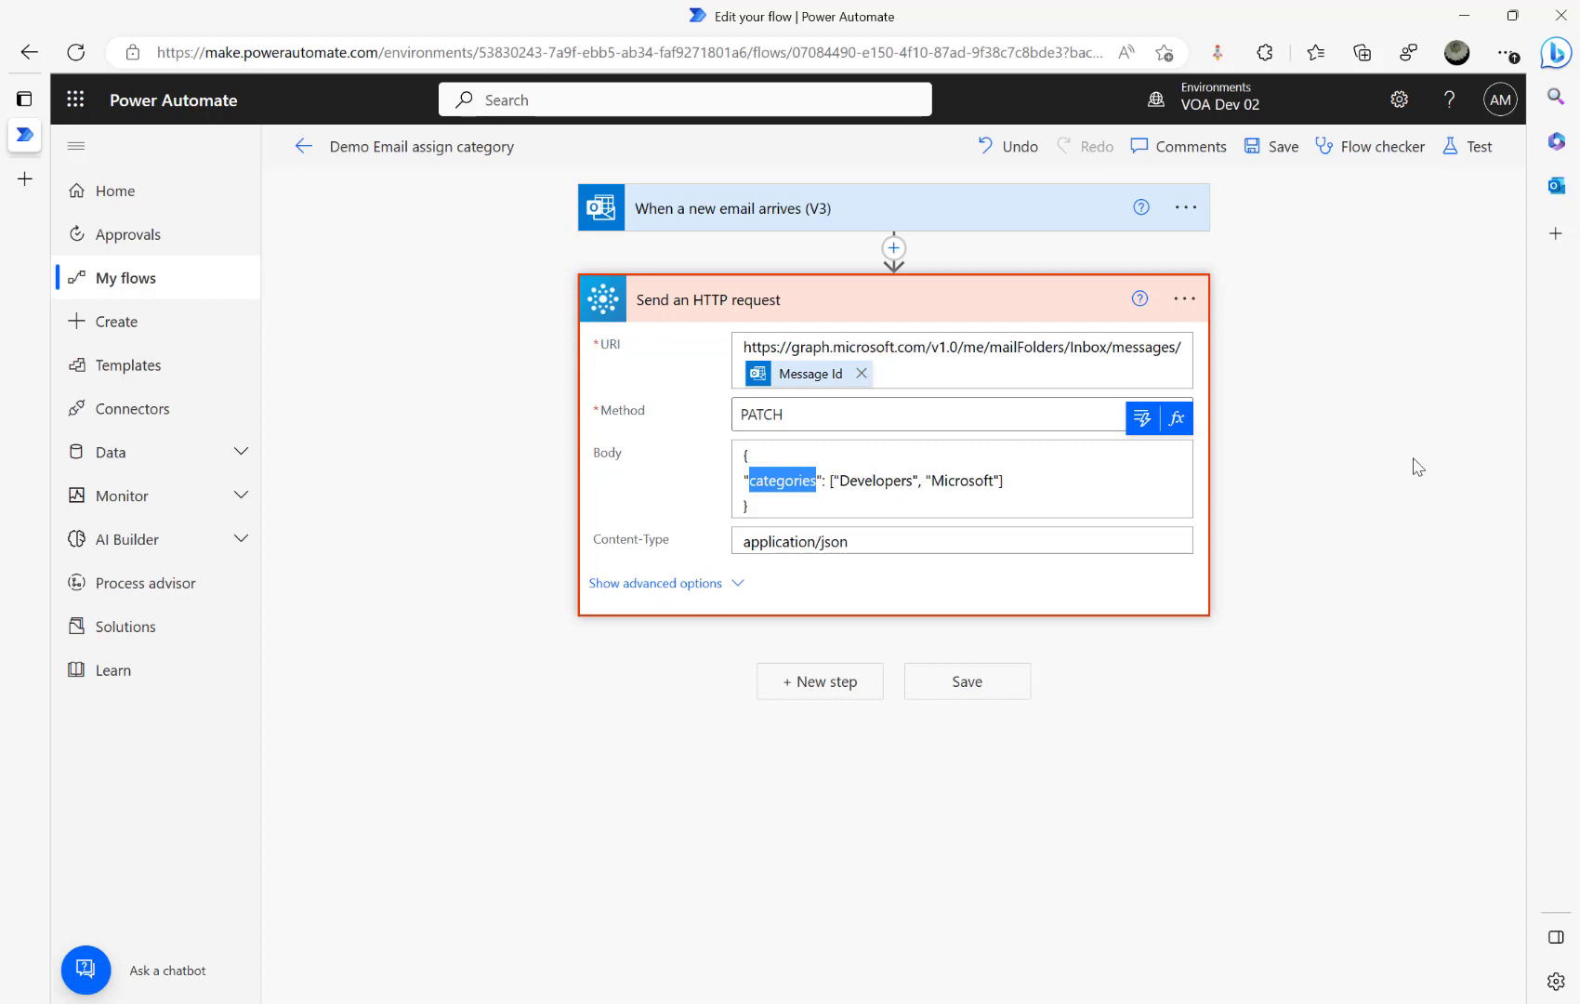
pyautogui.click(1378, 448)
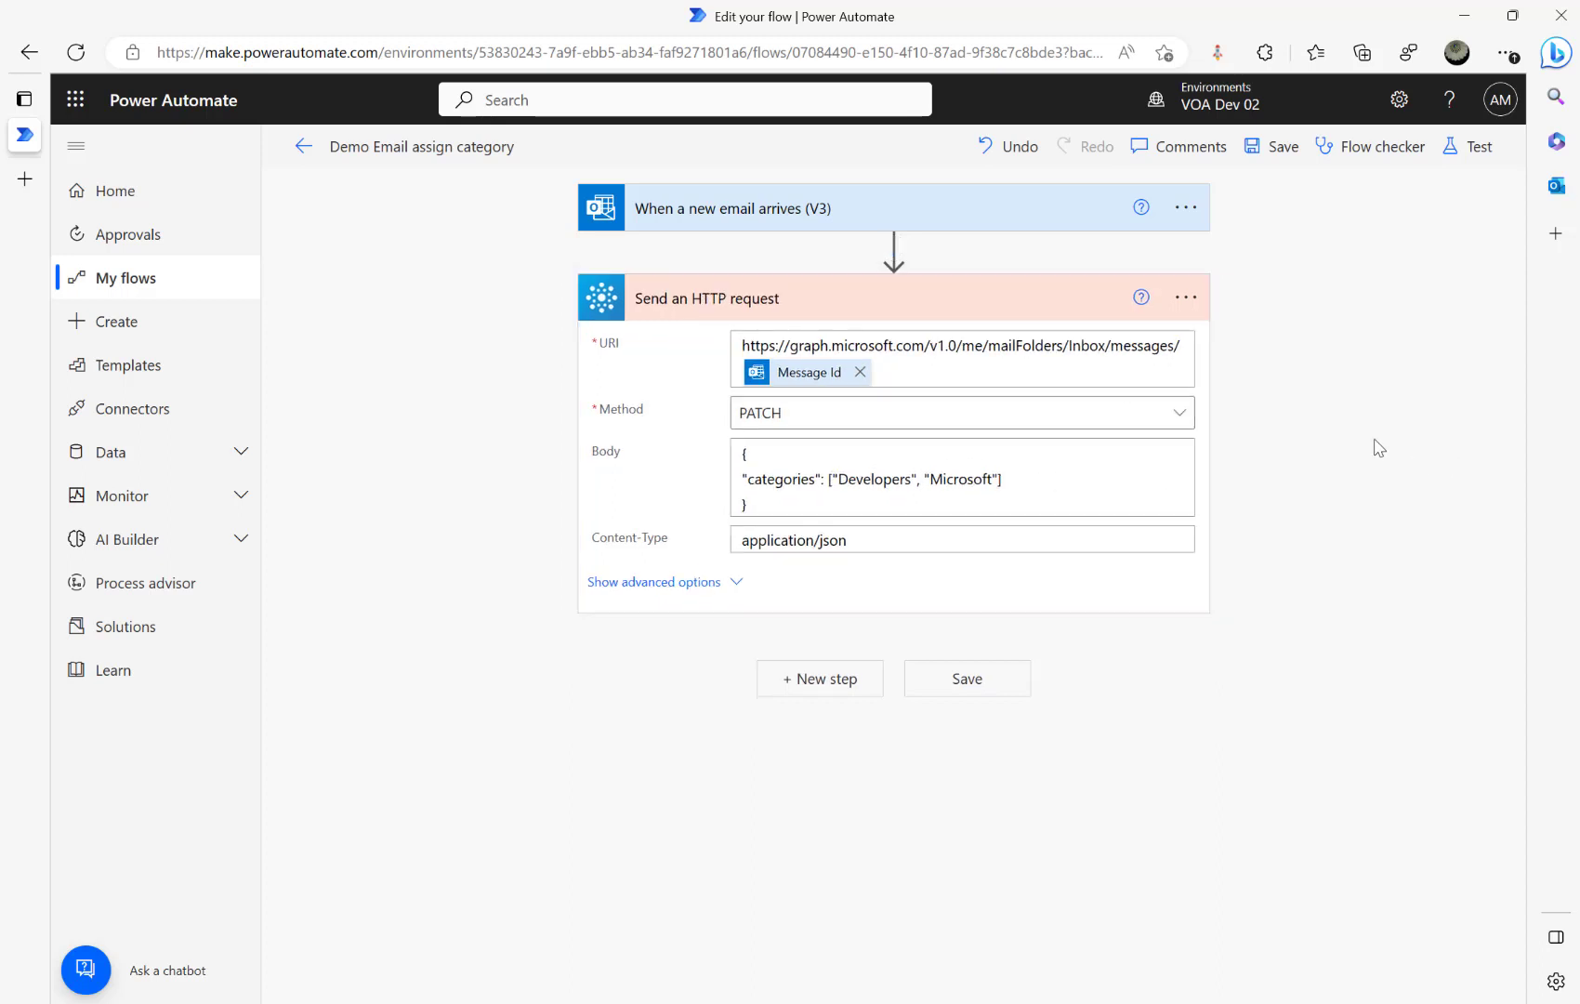